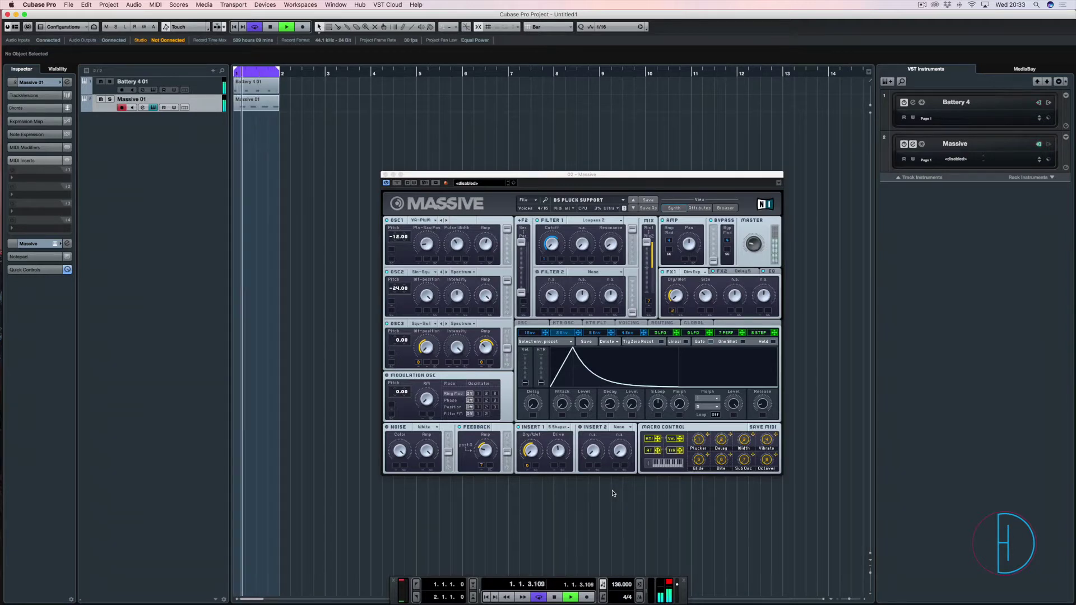
# Try removing the second note from each of the first two note pairs in the Massive 01 MIDI part
pyautogui.doubleClick(263, 102)
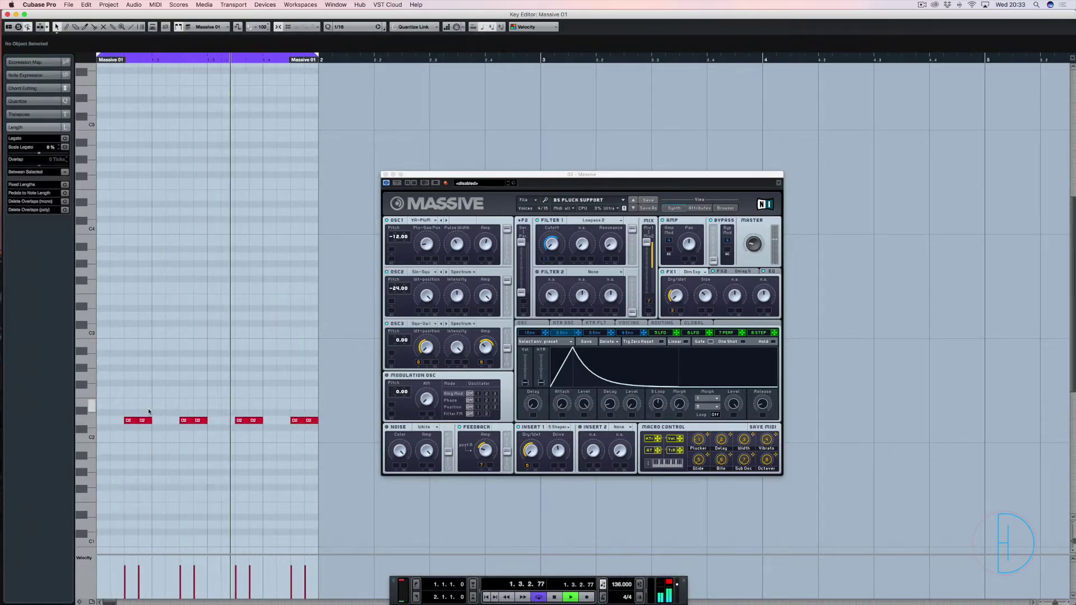
pyautogui.moveTo(150, 412); pyautogui.dragTo(145, 439)
pyautogui.press('Delete')
pyautogui.moveTo(198, 412); pyautogui.dragTo(203, 445)
pyautogui.press('Delete')
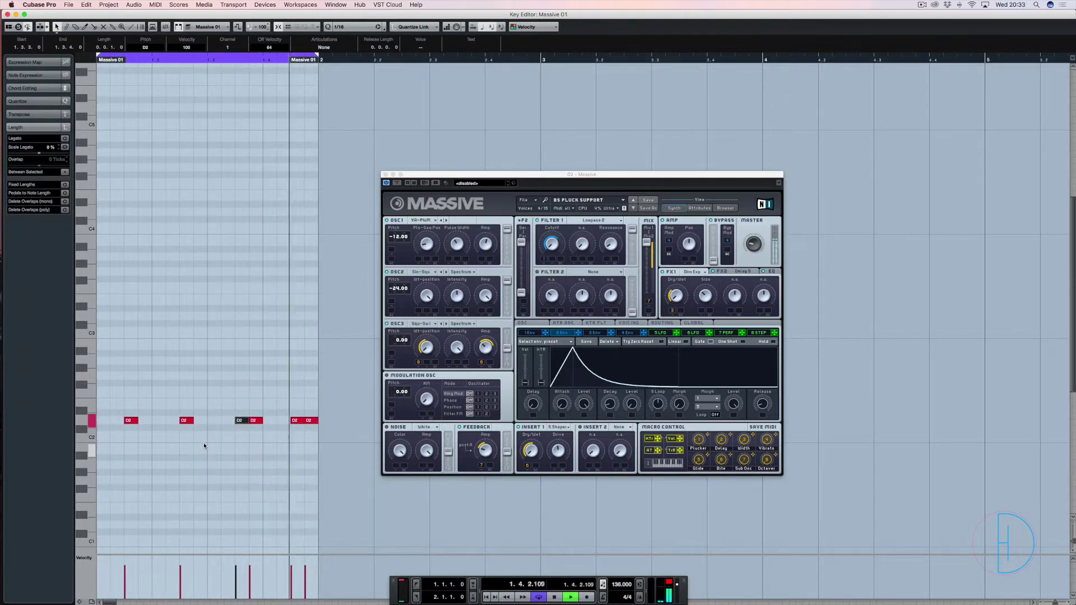
# Undo both note deletions, stop playback and return to the project window
pyautogui.press('super+z')
pyautogui.press('super+z')
pyautogui.press('space')
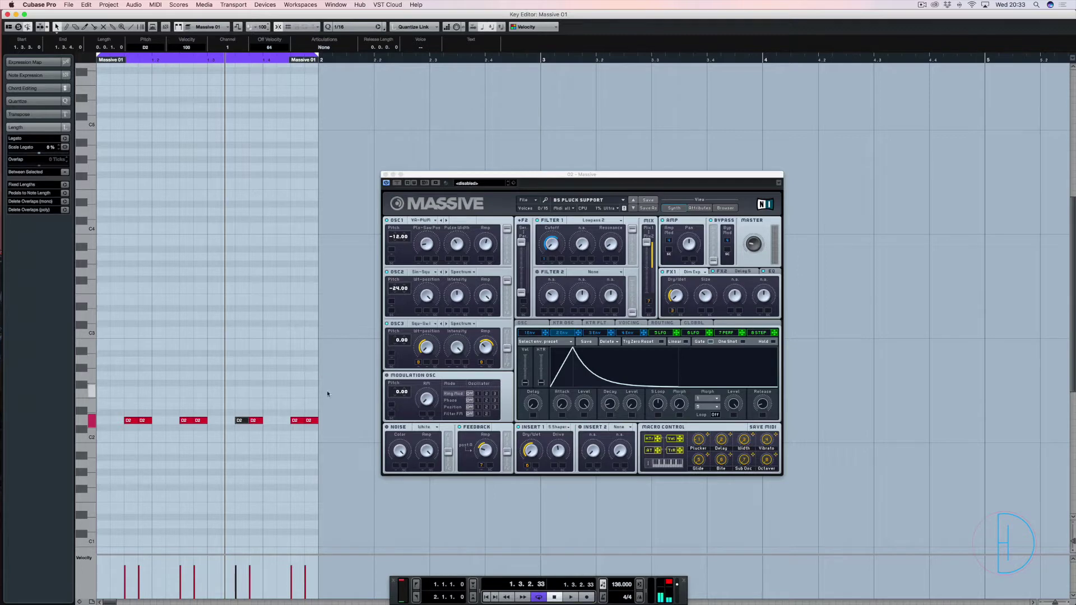
pyautogui.moveTo(336, 389); pyautogui.dragTo(115, 448)
pyautogui.press('Return')
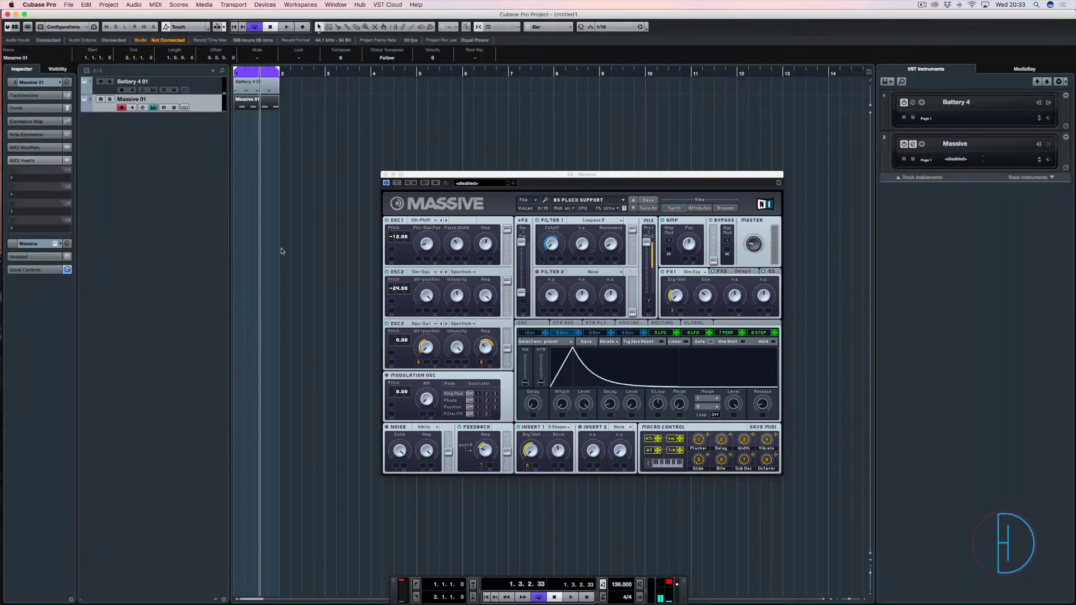
# Start playback and insert FabFilter Pro-Q 2 on the Battery 4 01 channel in the mixer
pyautogui.press('space')
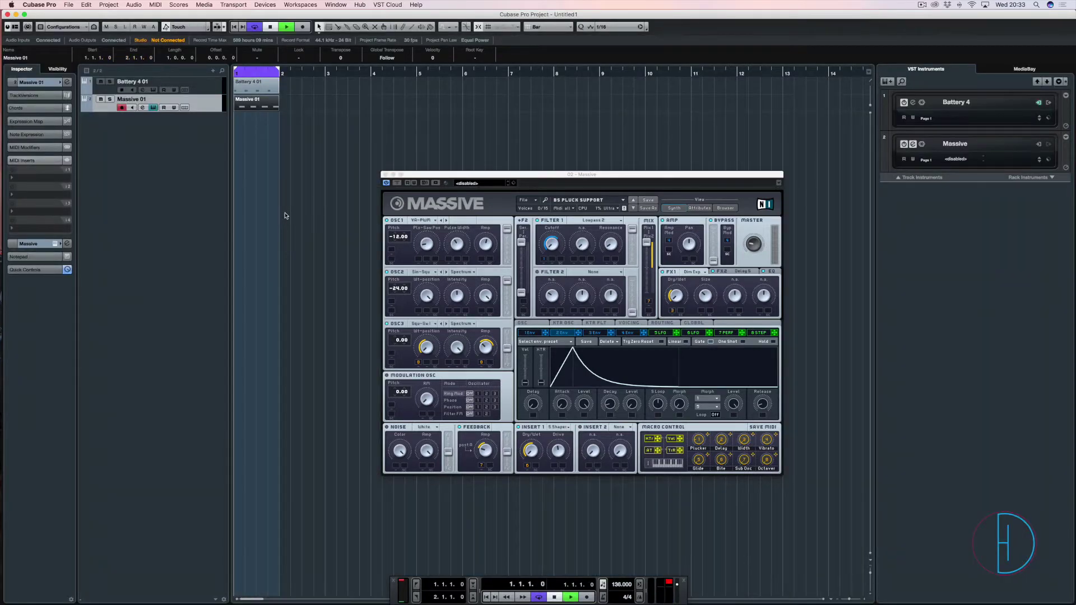
pyautogui.press('F3')
pyautogui.click(198, 59)
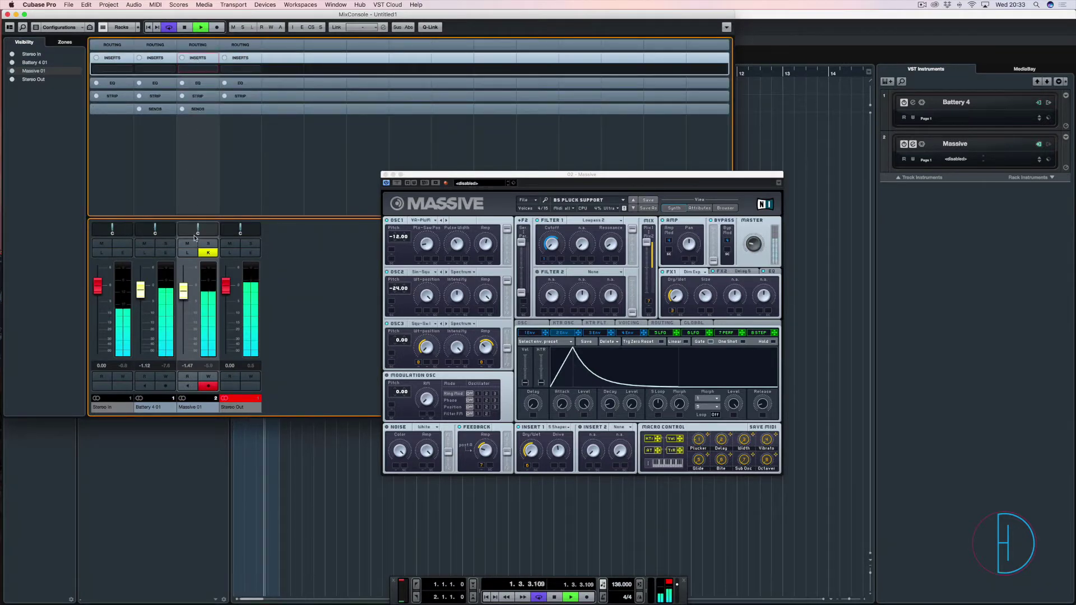
pyautogui.click(197, 68)
pyautogui.click(176, 288)
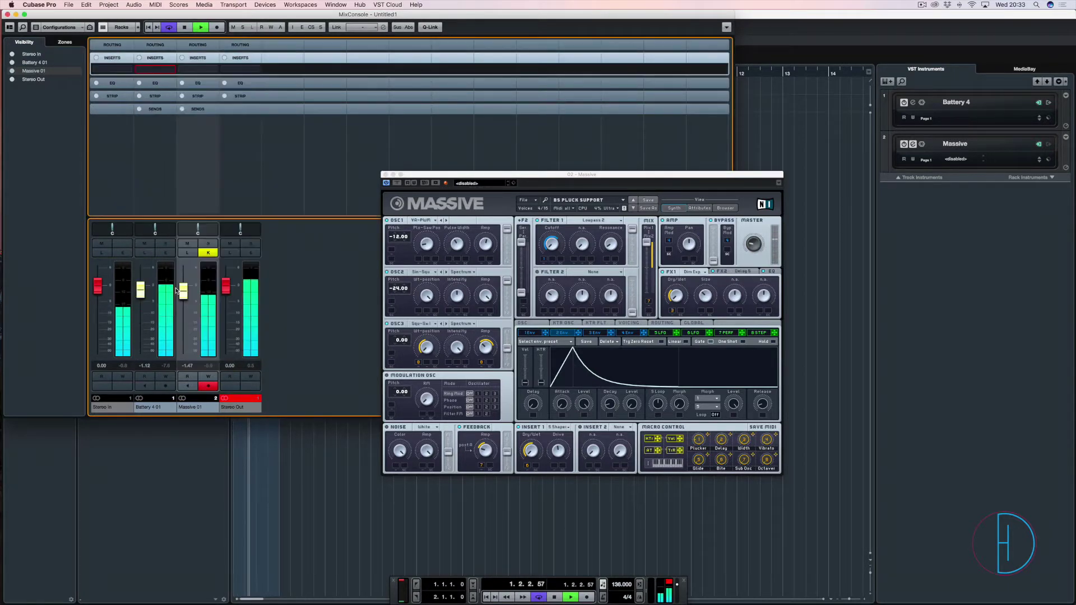
# Add a bell boost of about 2.2 dB near 86 Hz and a low cut near 18 Hz to the Battery 4 01 EQ
pyautogui.moveTo(493, 312); pyautogui.dragTo(477, 295)
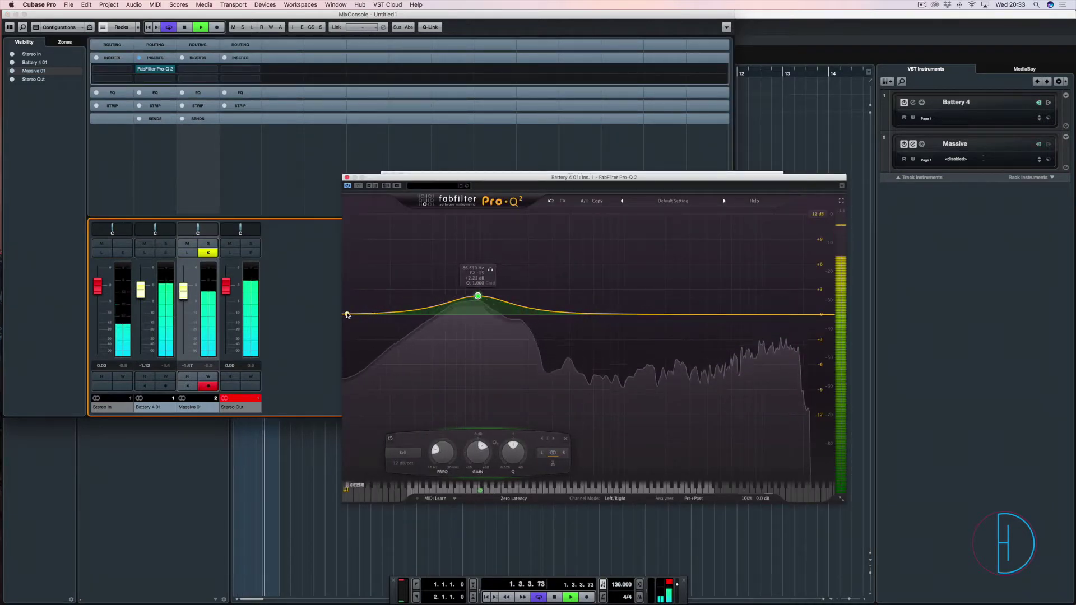
pyautogui.click(372, 317)
pyautogui.moveTo(373, 317); pyautogui.dragTo(385, 317)
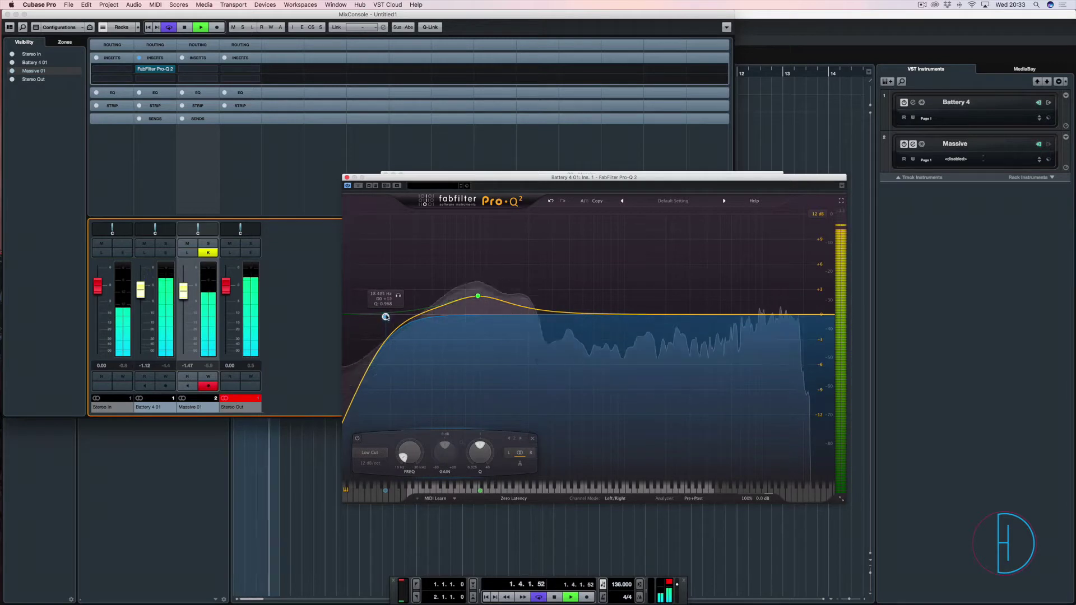
# Audition the bell boost in solo and move it to about 68 Hz with about 3.9 dB of gain
pyautogui.moveTo(474, 298); pyautogui.dragTo(475, 293)
pyautogui.click(488, 268)
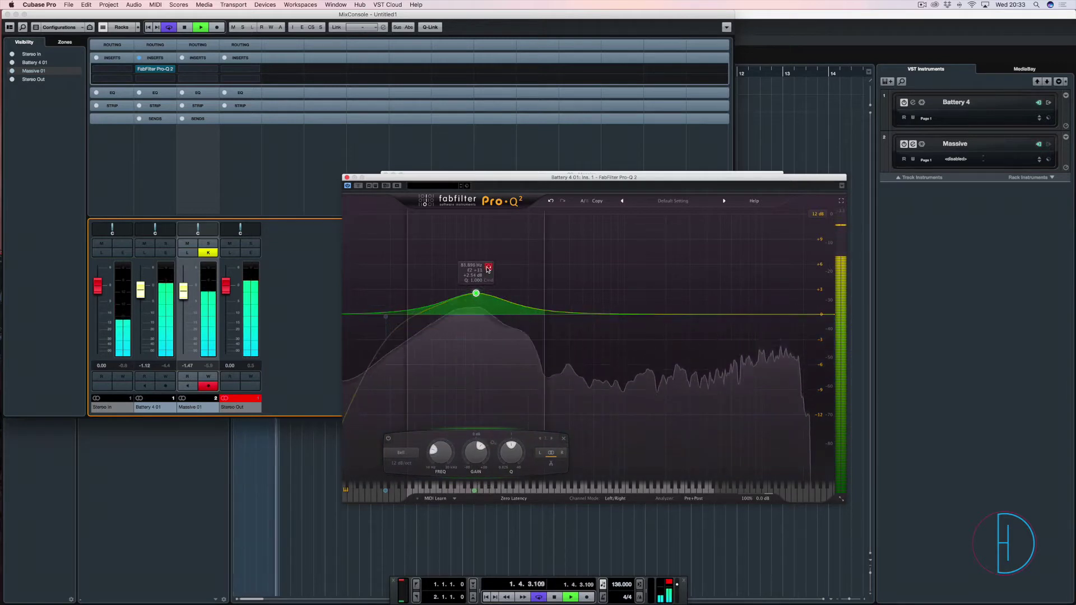
pyautogui.moveTo(475, 293); pyautogui.dragTo(463, 282)
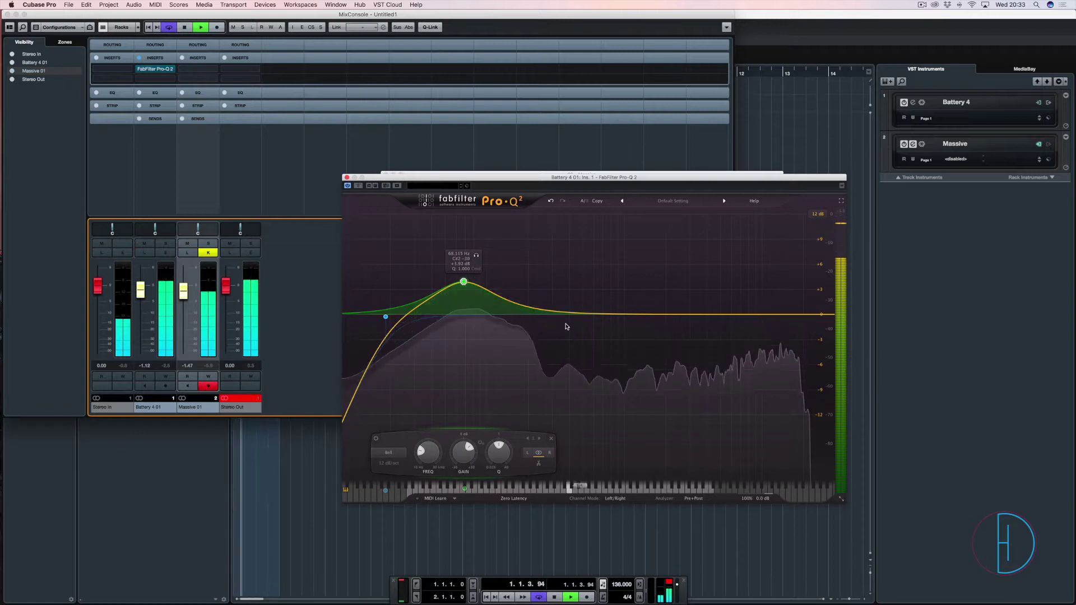
# Add a bell cut near 259 Hz to the Battery 4 01 EQ, with a narrower Q and a shallow depth
pyautogui.moveTo(573, 314); pyautogui.dragTo(543, 337)
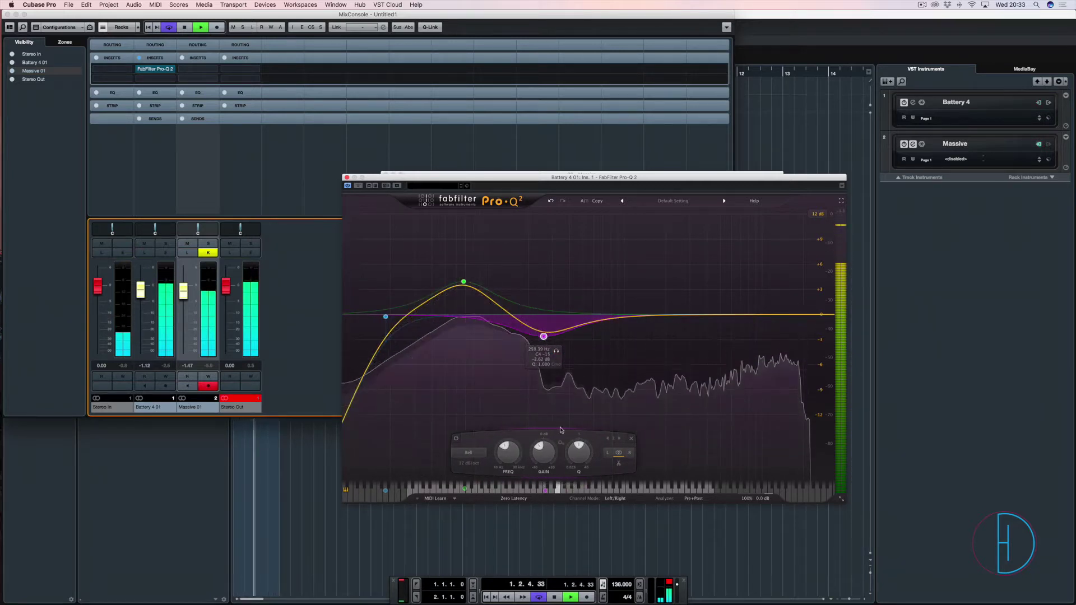
pyautogui.moveTo(579, 451); pyautogui.dragTo(579, 444)
pyautogui.moveTo(543, 336); pyautogui.dragTo(542, 327)
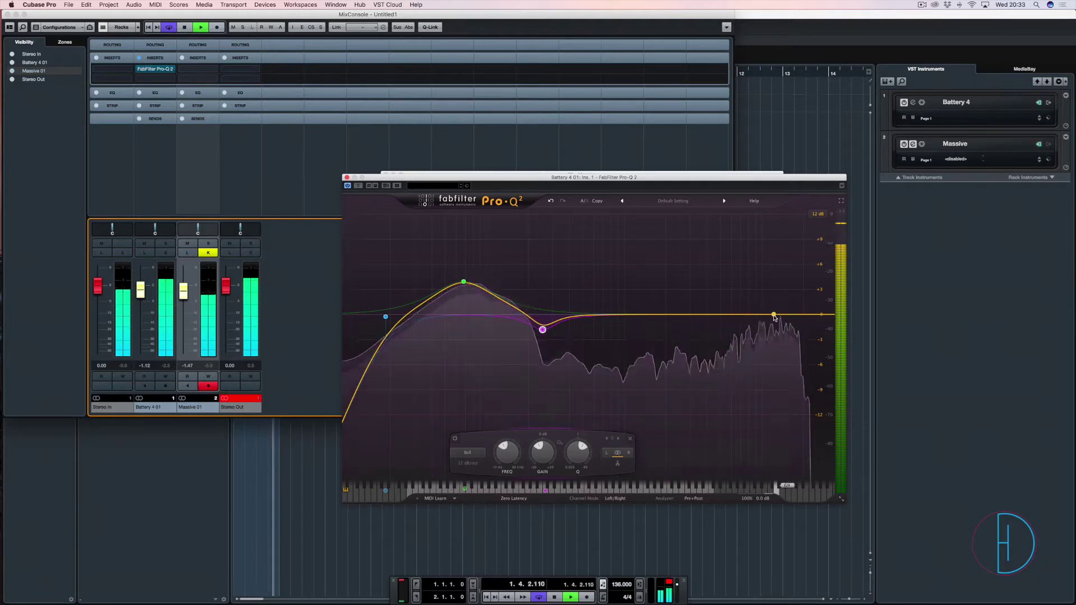
# Add a high-shelf boost of about 2.8 dB near 5.8 kHz, stop playback and close the Battery 4 01 EQ
pyautogui.moveTo(750, 313); pyautogui.dragTo(729, 300)
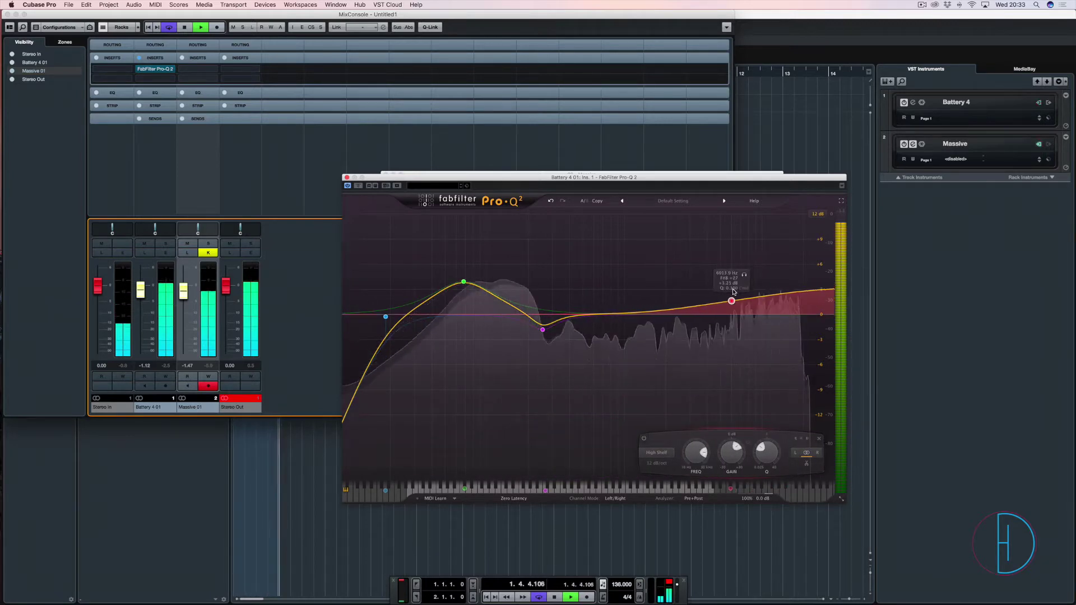
pyautogui.press('space')
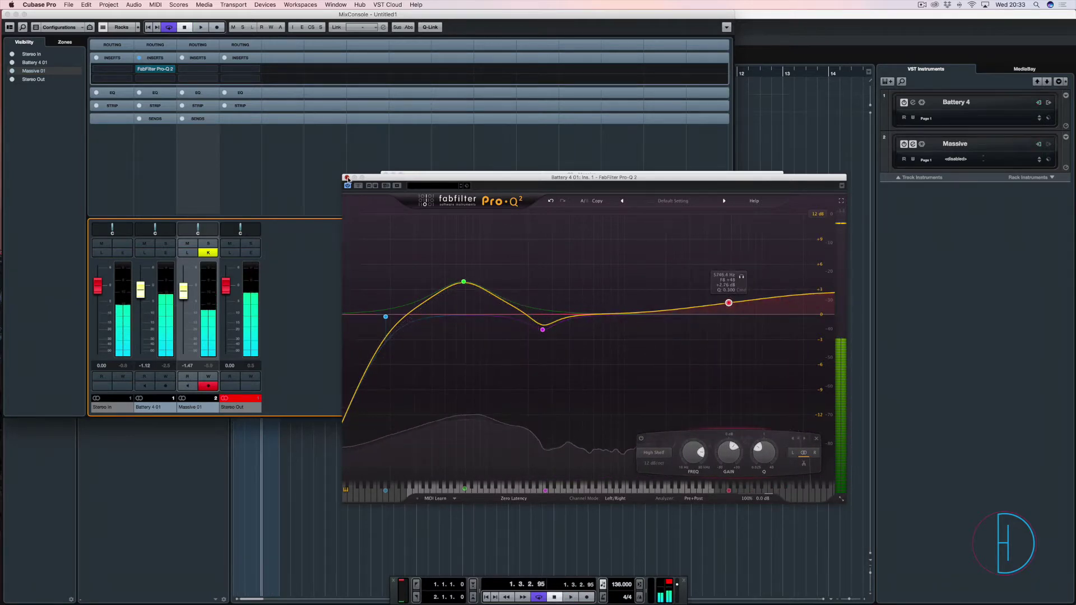
pyautogui.click(347, 177)
# Insert FabFilter Pro-Q 2 on the Massive 01 channel and check the low boost's frequency in the Battery 4 01 EQ
pyautogui.click(197, 68)
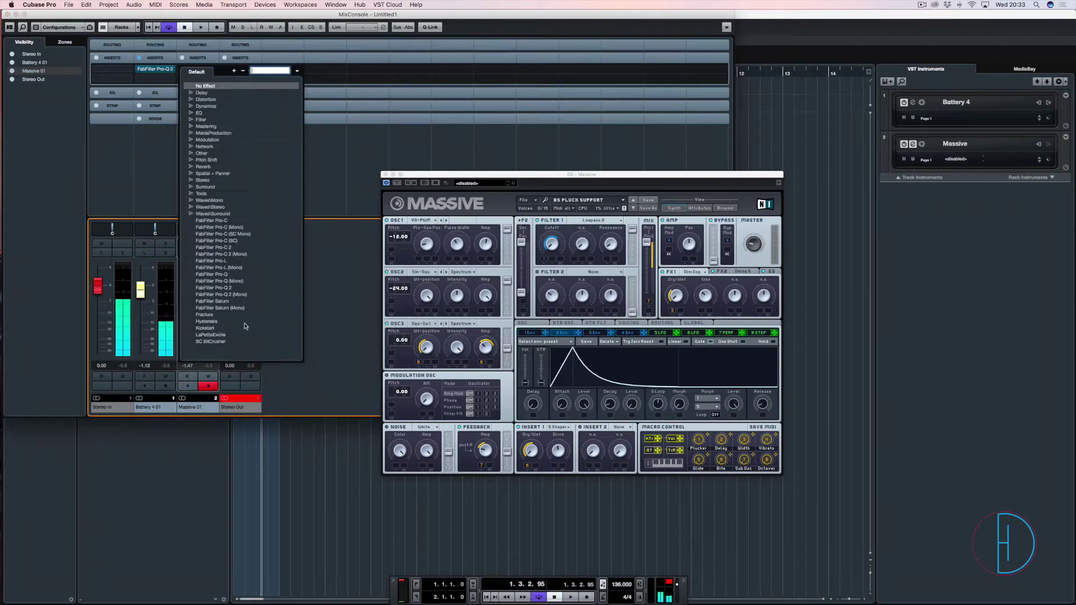
pyautogui.click(227, 288)
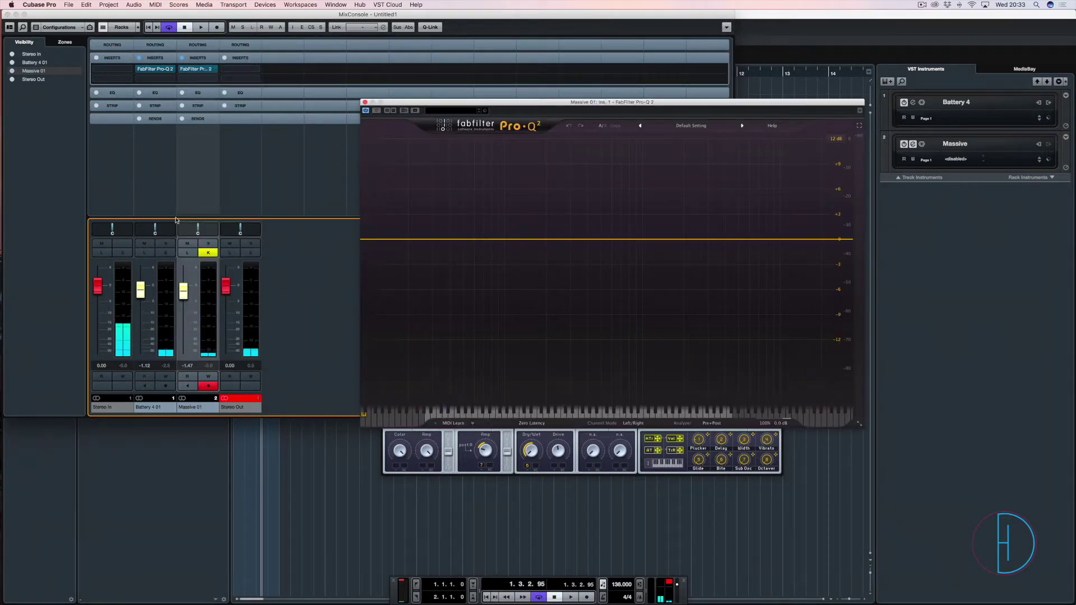
pyautogui.click(147, 71)
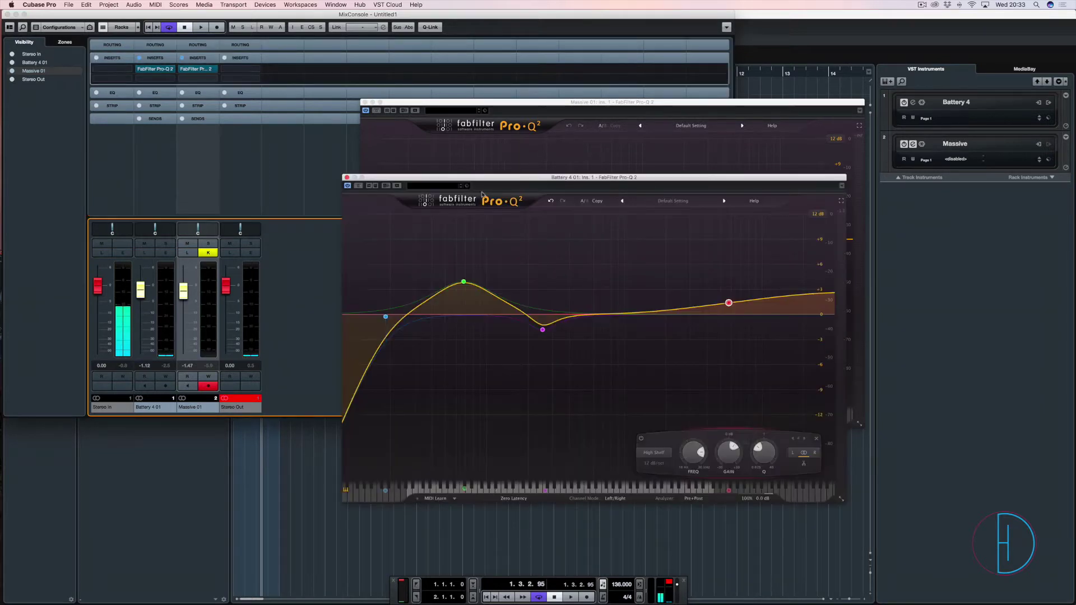
pyautogui.moveTo(463, 283)
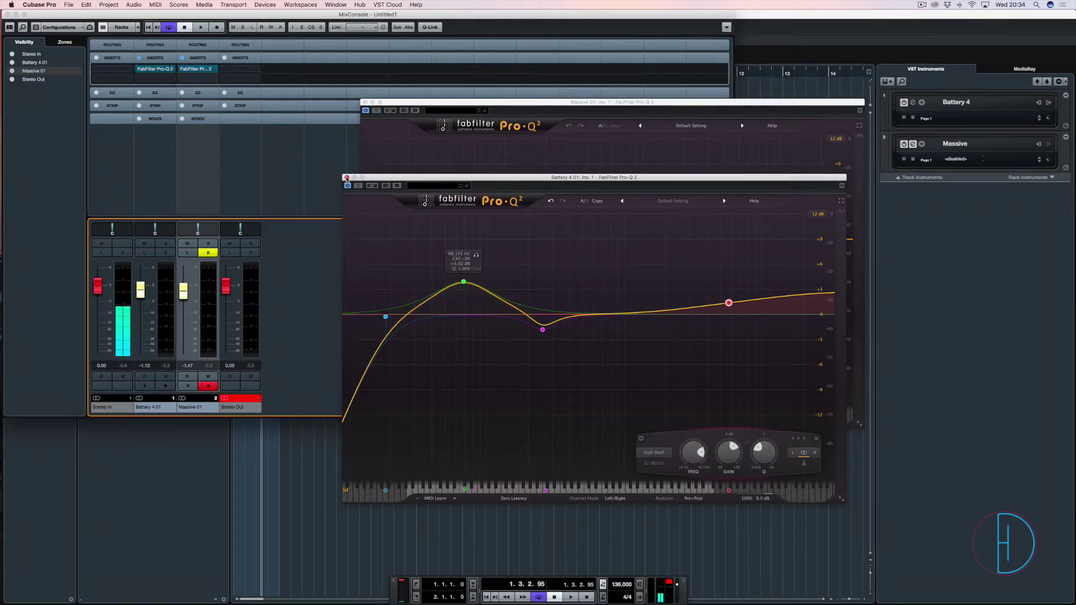
pyautogui.click(346, 177)
# Add a bell cut of about 3.2 dB near 68 Hz with a Q of about 2.18 to the Massive 01 EQ
pyautogui.moveTo(462, 241); pyautogui.dragTo(481, 268)
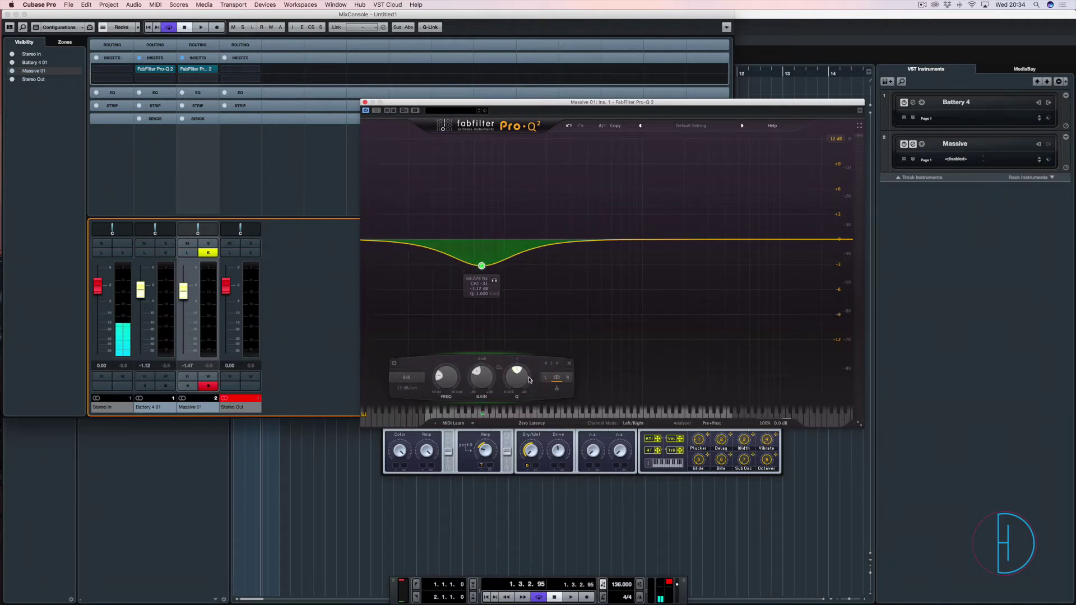
pyautogui.scroll(5, 519, 367)
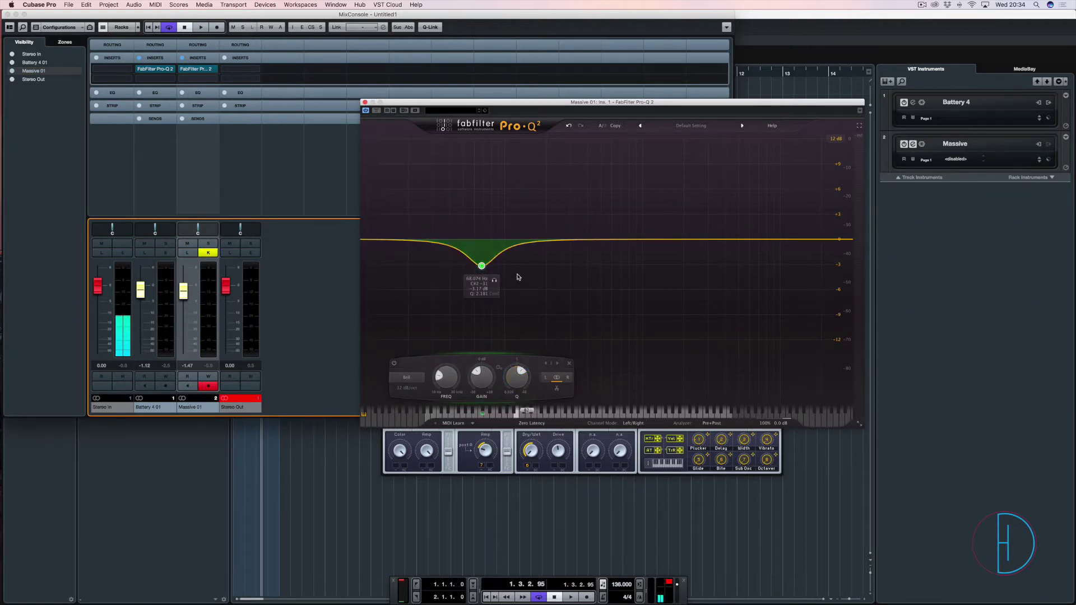
# During playback, add a low cut near 16 Hz and a gentle low-shelf boost just above it
pyautogui.press('space')
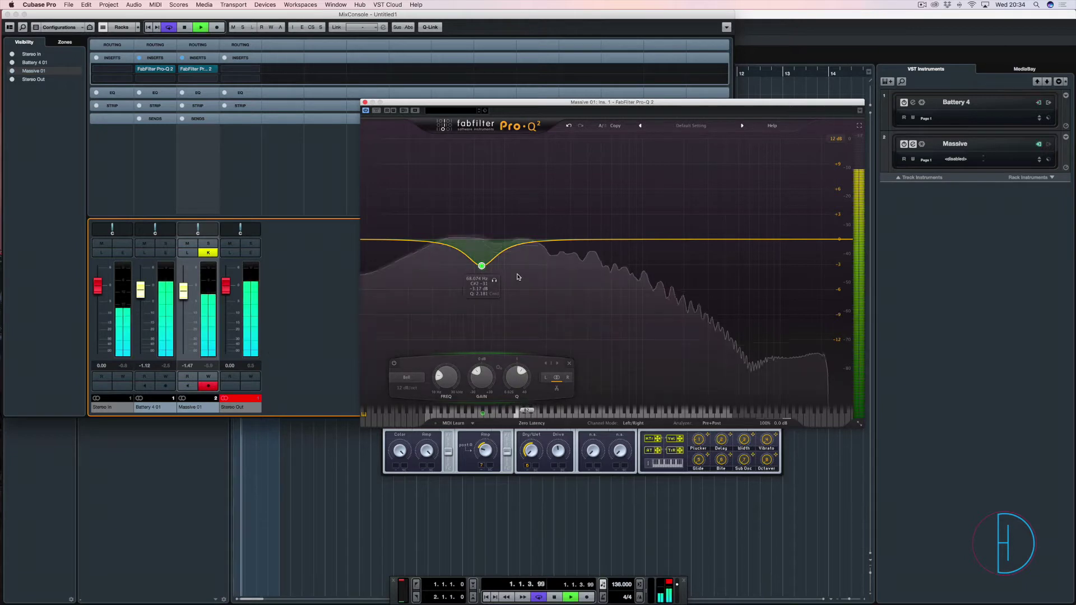
pyautogui.doubleClick(396, 240)
pyautogui.moveTo(427, 242); pyautogui.dragTo(427, 212)
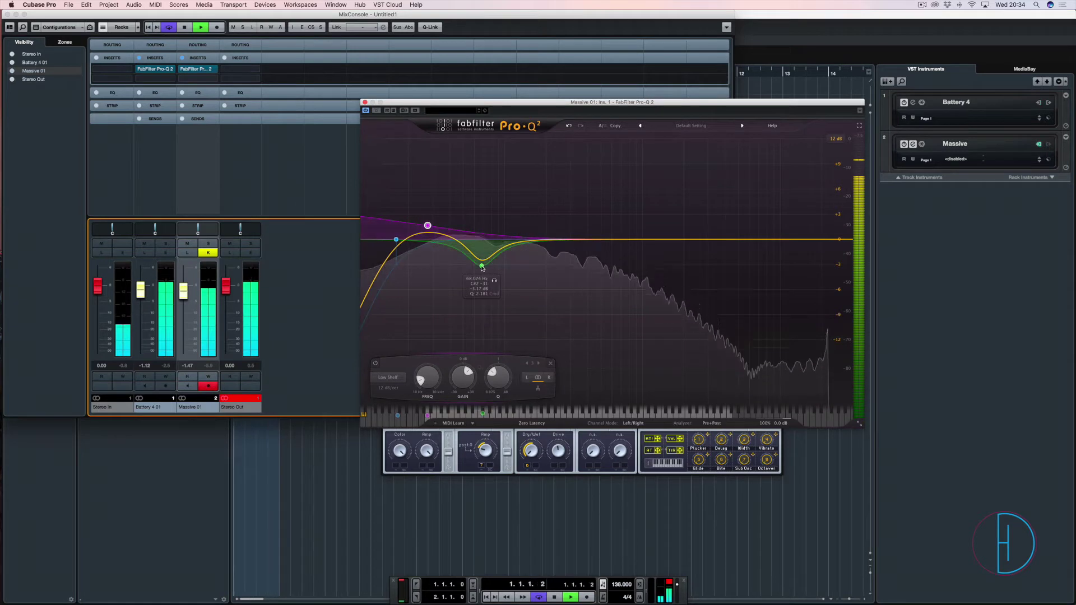
# Deepen the 68 Hz bell cut to about 3.9 dB, audition it in solo and stop playback
pyautogui.moveTo(482, 266); pyautogui.dragTo(481, 271)
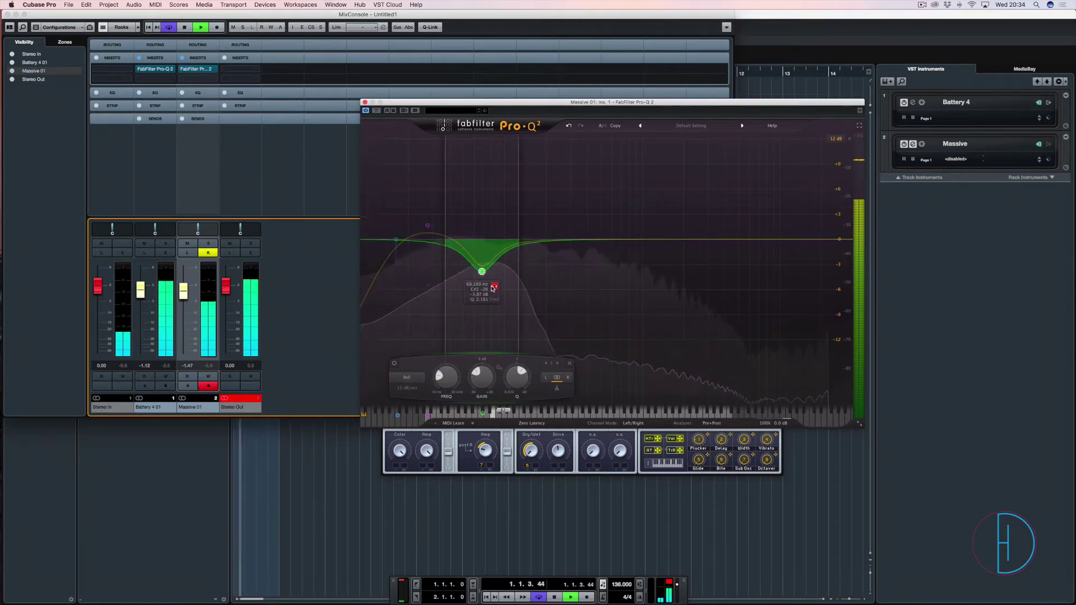
pyautogui.press('space')
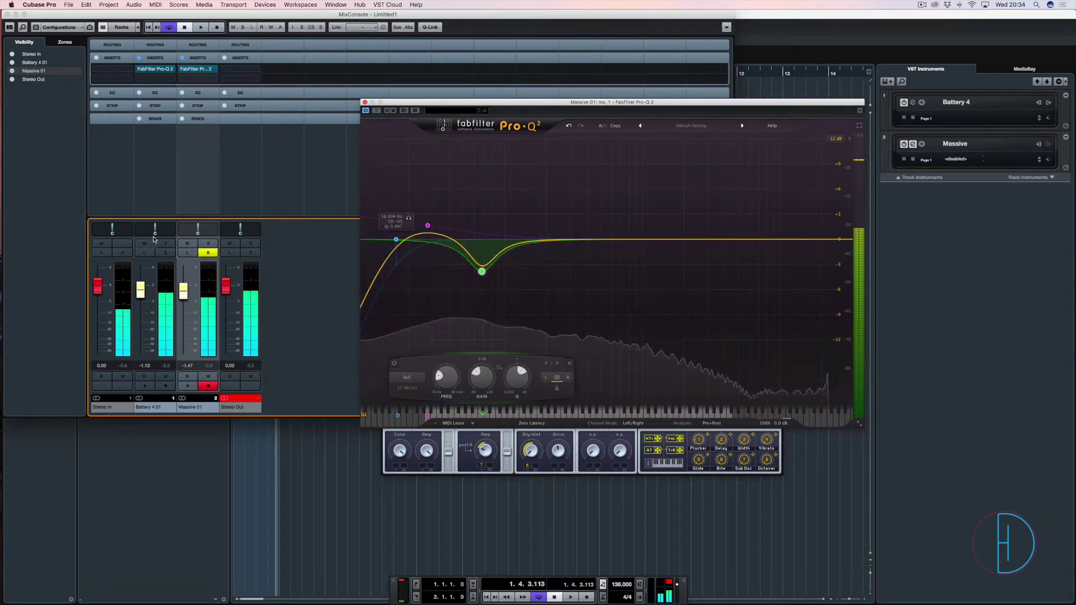
# Compare the looped mix with the Massive 01 EQ bypassed and active
pyautogui.click(376, 110)
pyautogui.press('space')
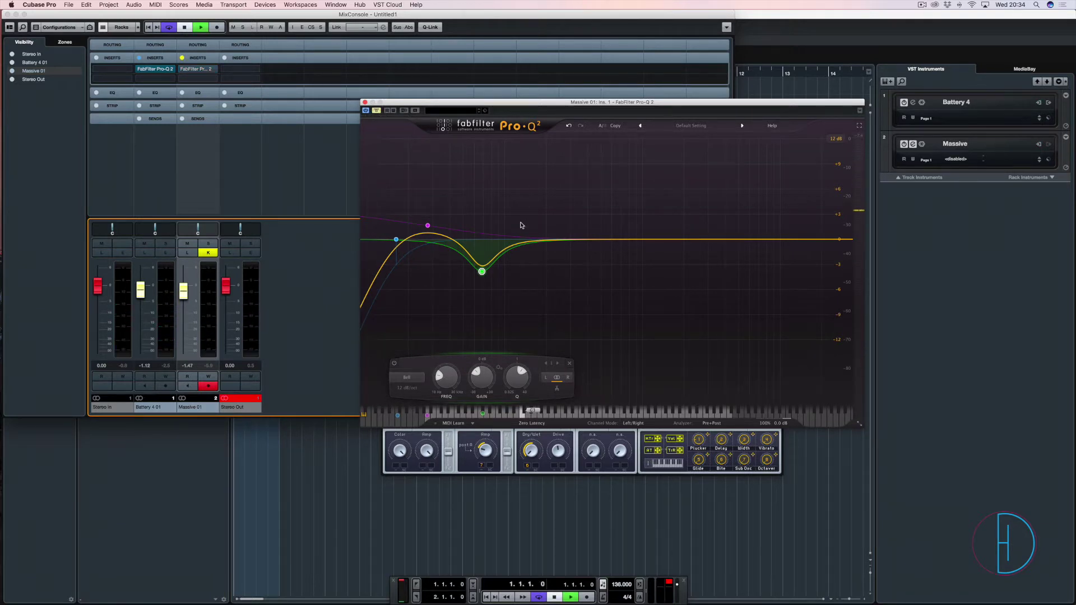
pyautogui.click(376, 111)
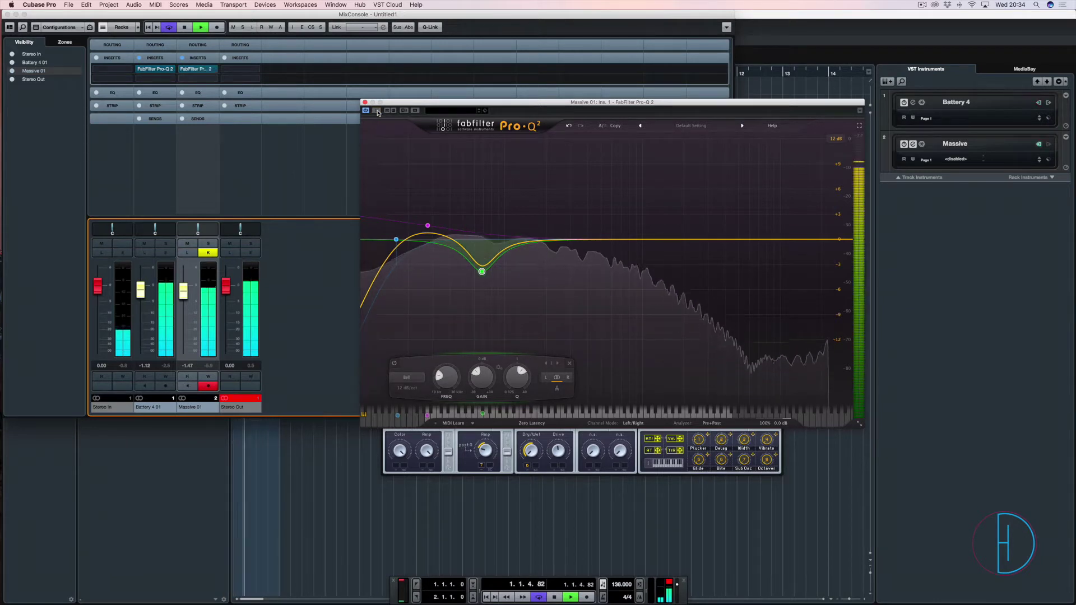
pyautogui.press('space')
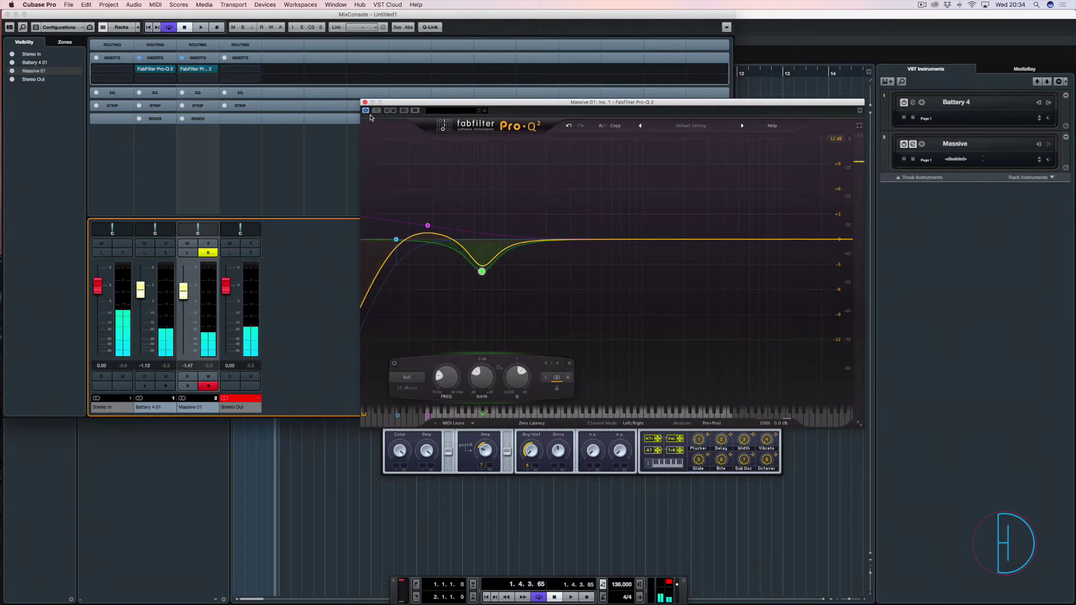
# Close the EQ and mixer windows, and open the Massive 01 part for note editing with the playhead at its start
pyautogui.click(365, 102)
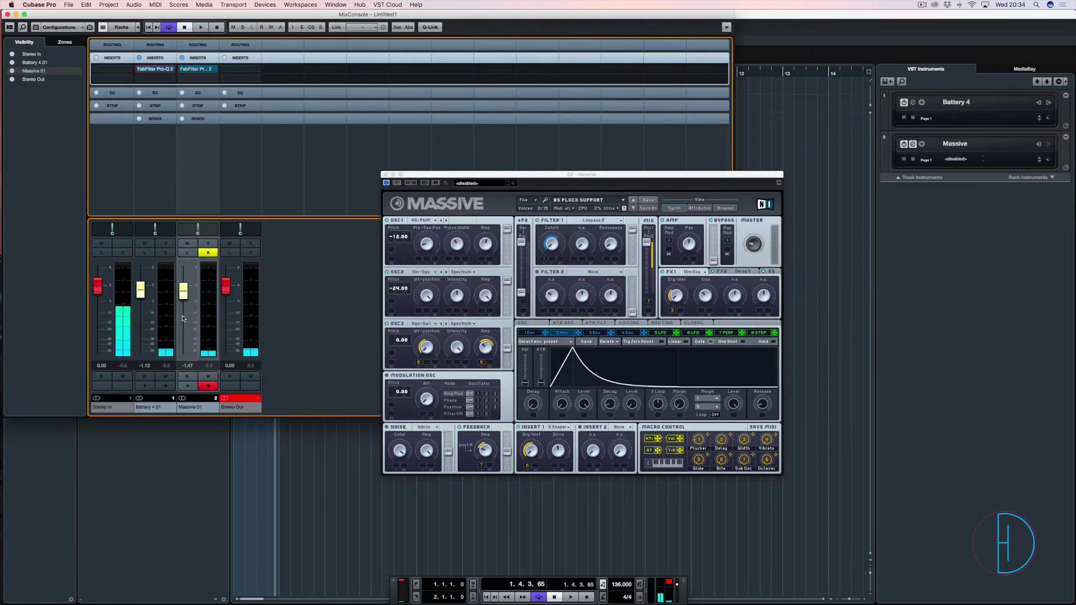
pyautogui.click(7, 14)
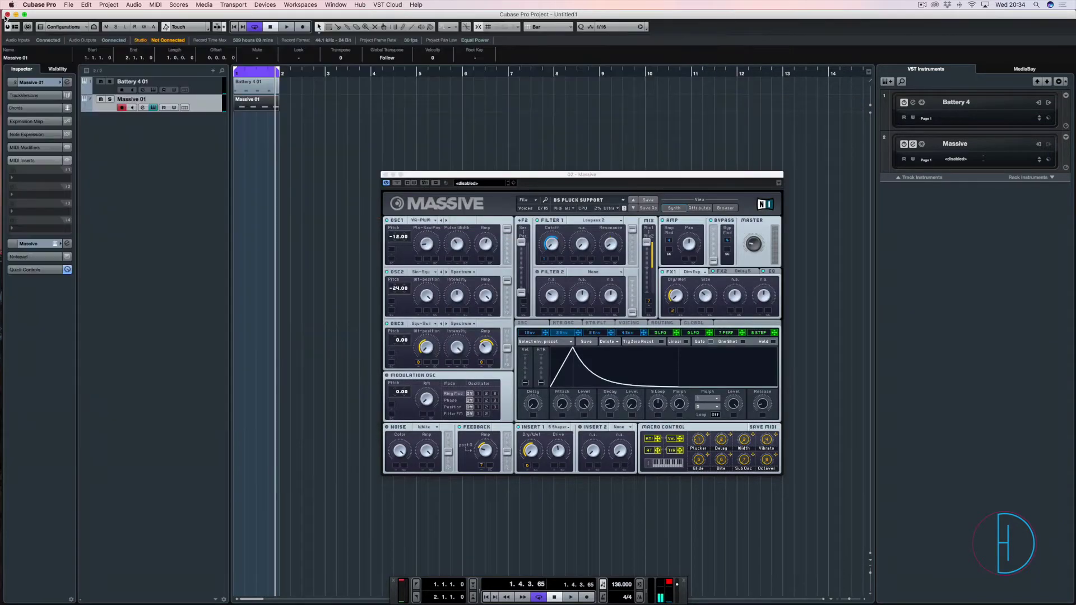
pyautogui.click(274, 151)
pyautogui.press('.')
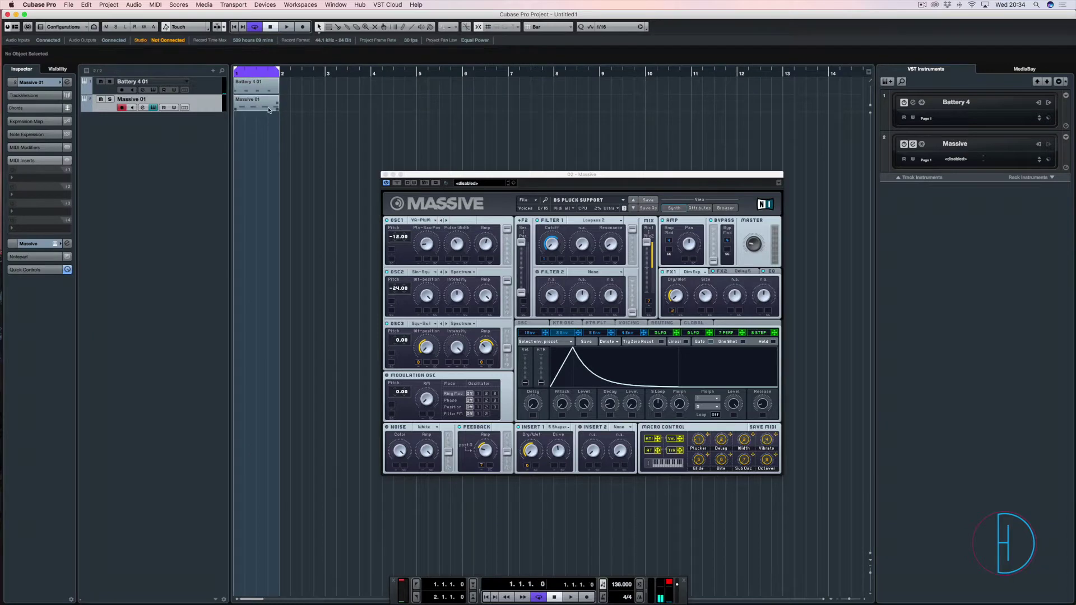
pyautogui.doubleClick(245, 111)
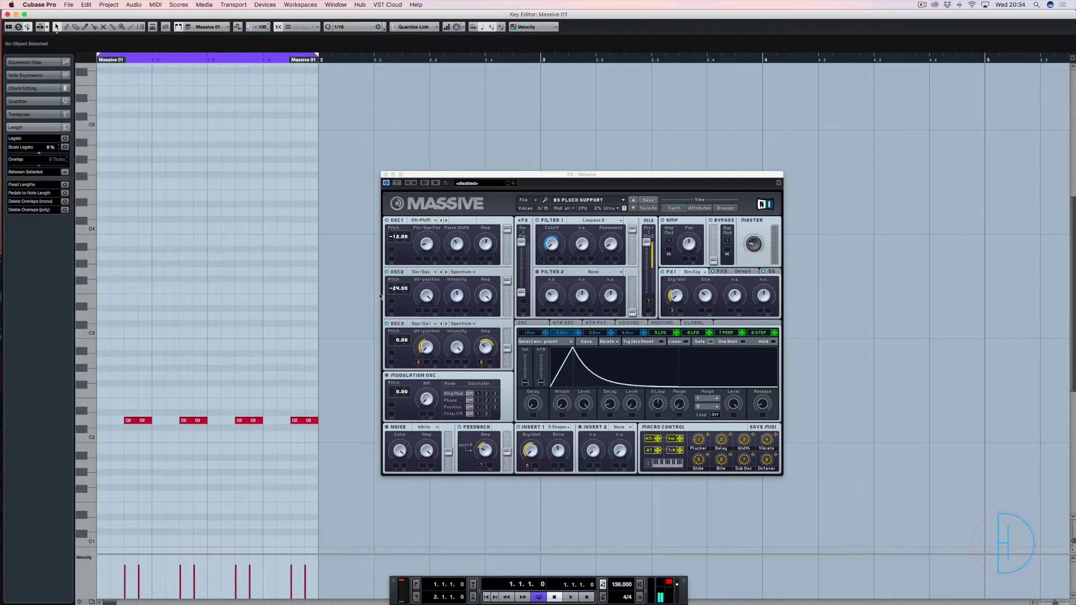
# Reopen the Massive 01 Pro-Q 2 and deepen its upper bell cut to about 3.1 dB near 400 Hz during playback
pyautogui.press('F3')
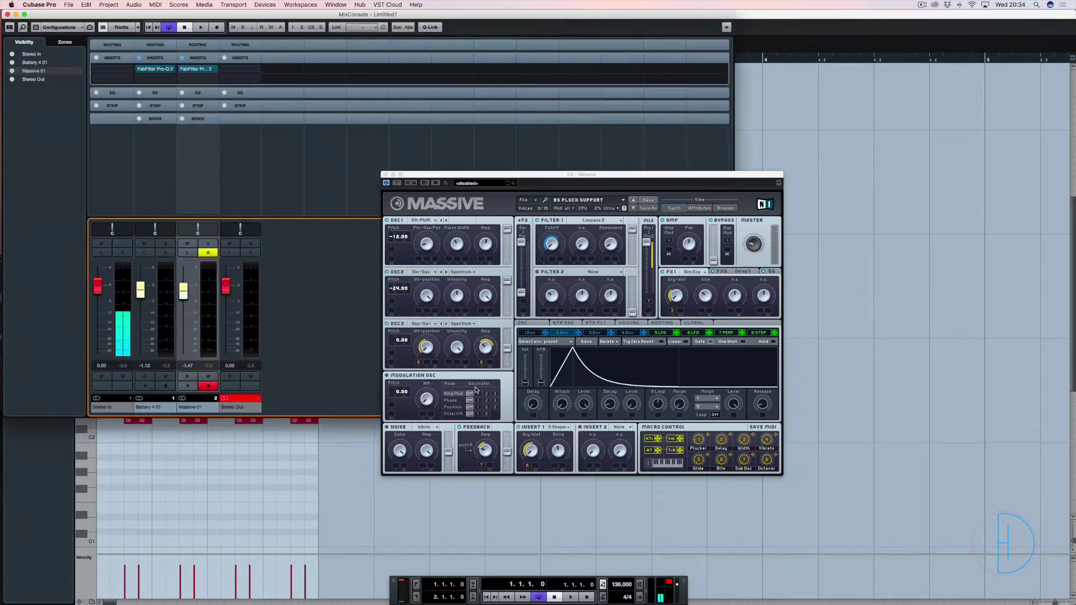
pyautogui.click(191, 69)
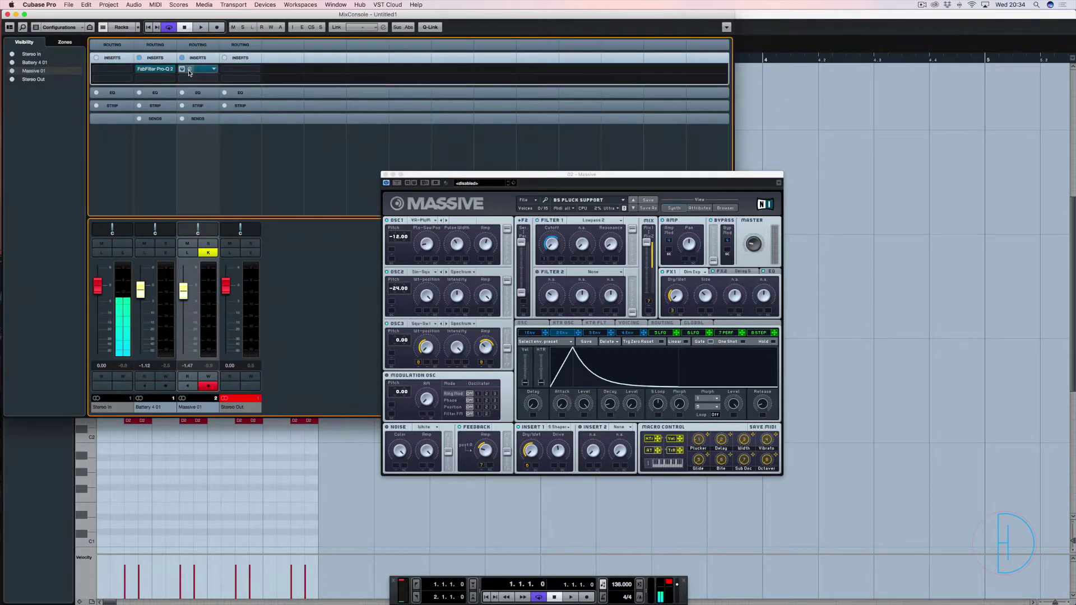
pyautogui.click(190, 71)
pyautogui.press('space')
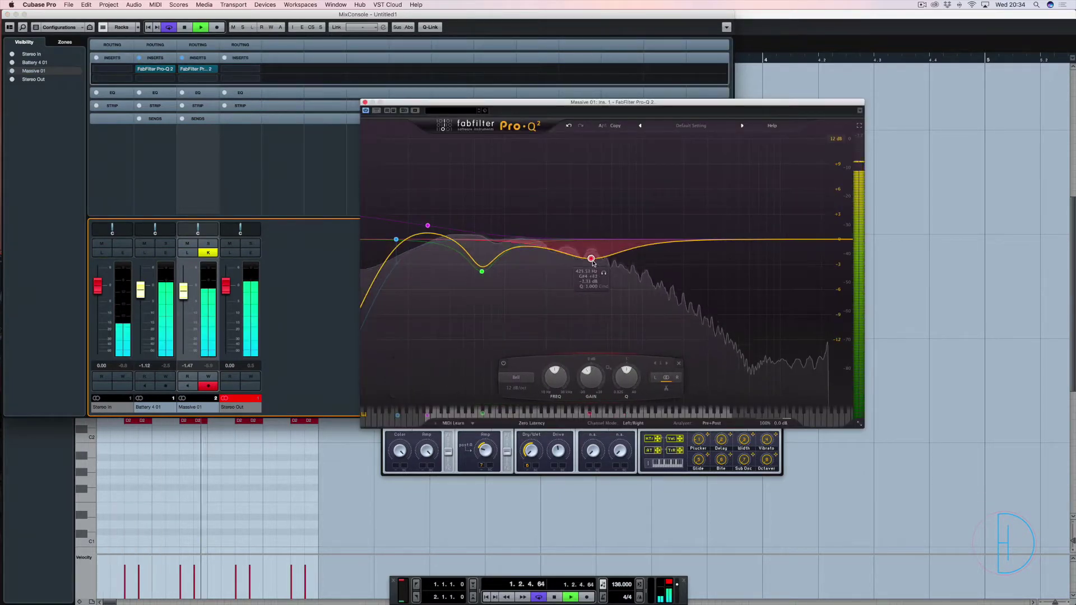
pyautogui.moveTo(591, 258); pyautogui.dragTo(589, 269)
pyautogui.press('space')
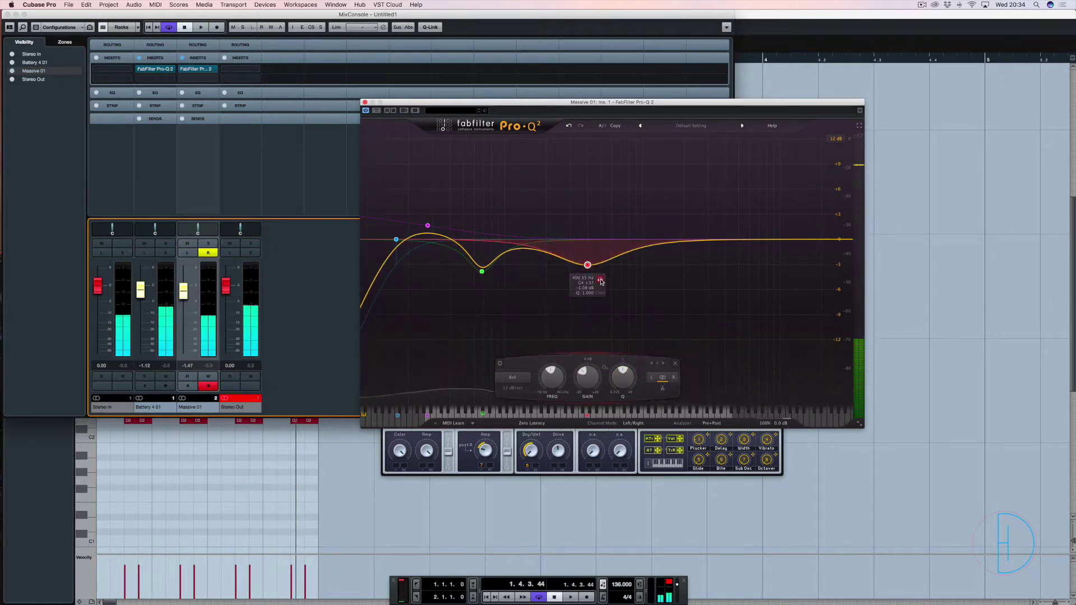
# Audition the 400 Hz band in solo and compare the playing loop with the Massive 01 EQ bypassed and active
pyautogui.click(600, 281)
pyautogui.press('space')
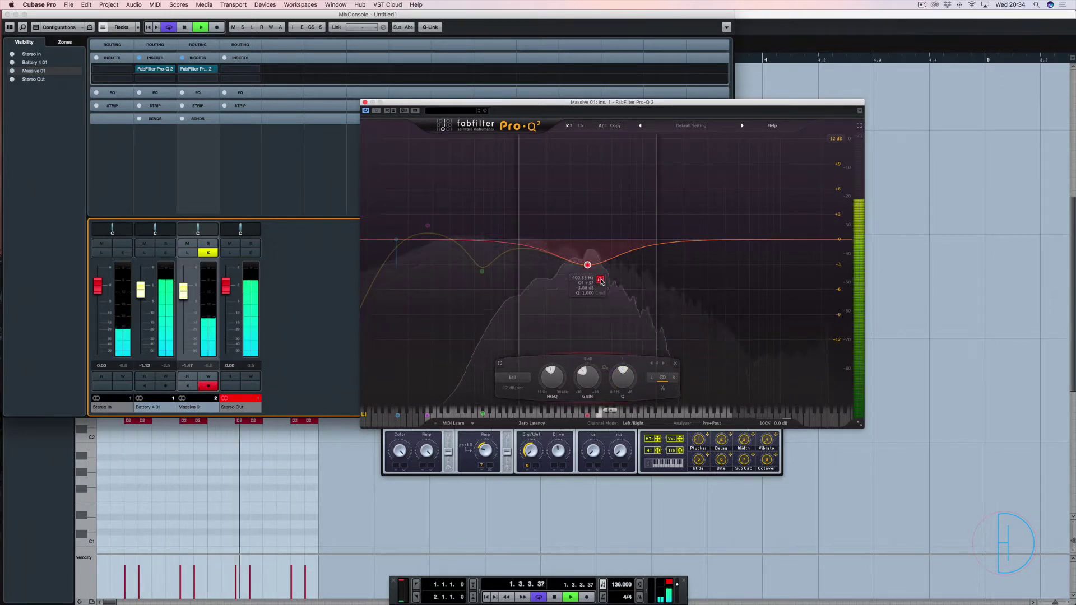
pyautogui.click(376, 110)
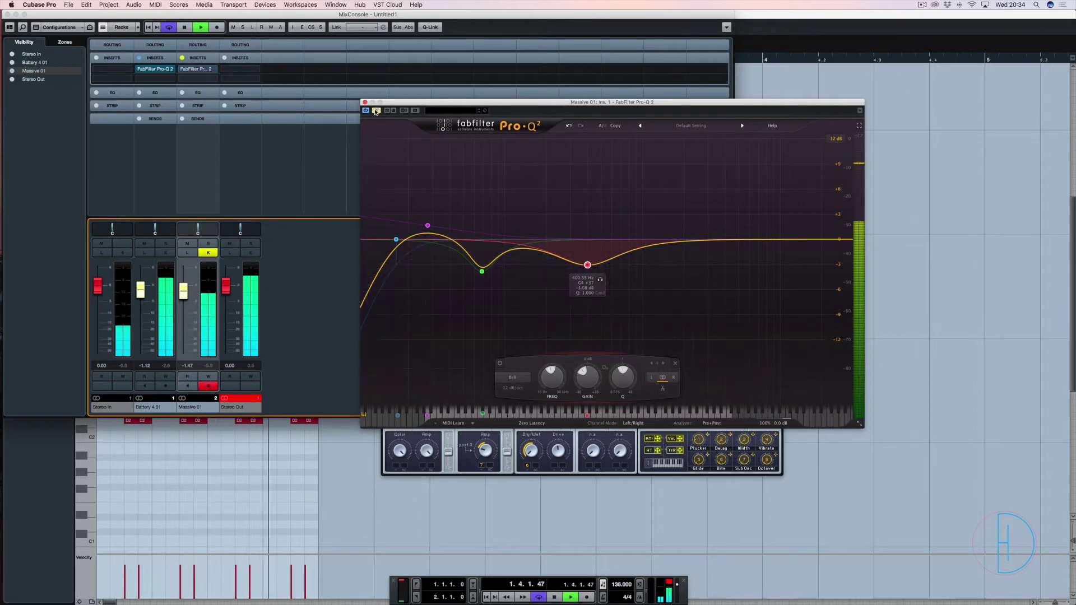
pyautogui.click(376, 111)
pyautogui.press('space')
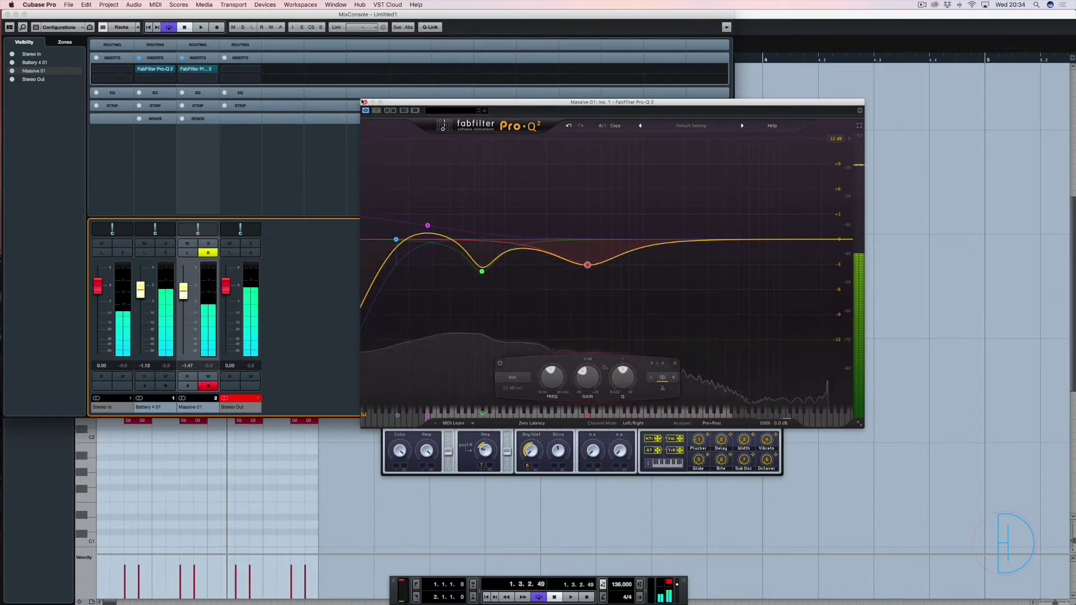
# Close the EQ and mixer, then select all notes in the Massive 01 part and shorten them slightly from their ends
pyautogui.click(362, 102)
pyautogui.click(234, 45)
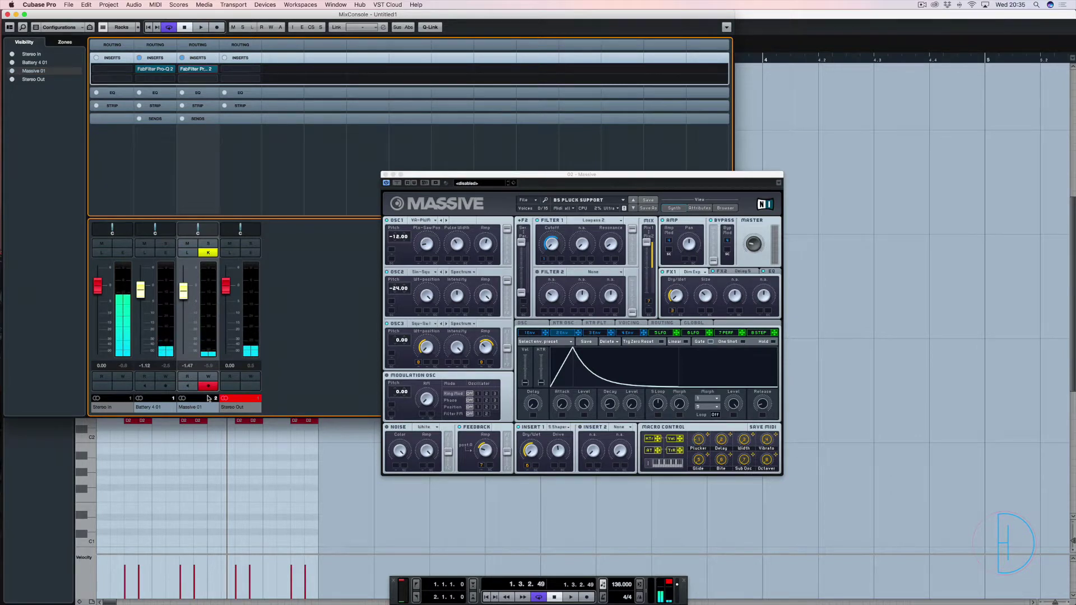
pyautogui.click(336, 471)
pyautogui.moveTo(334, 365); pyautogui.dragTo(122, 455)
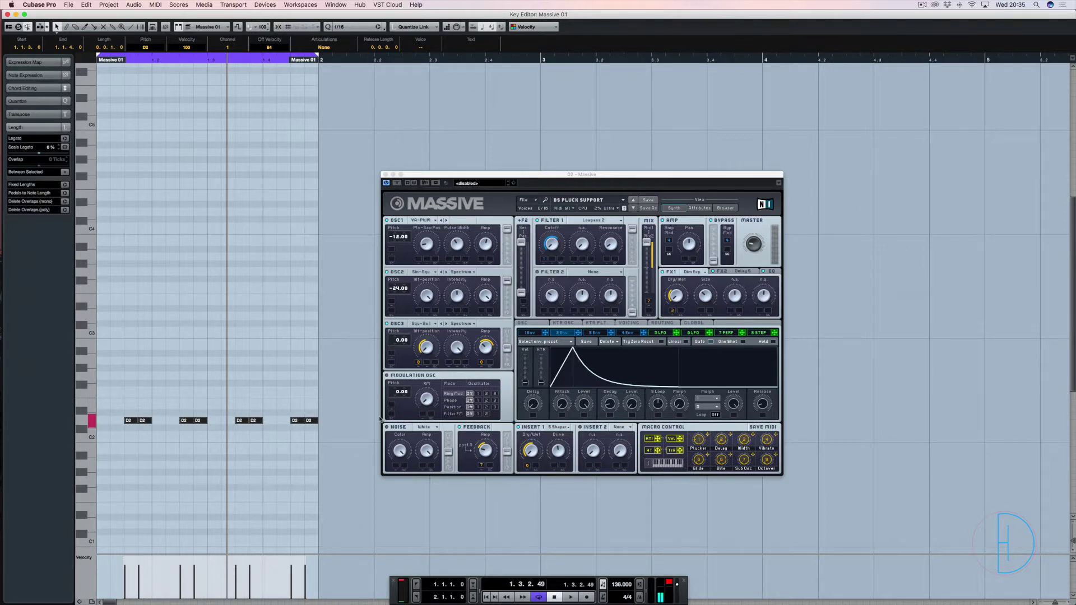
pyautogui.moveTo(314, 424); pyautogui.dragTo(313, 431)
pyautogui.press('space')
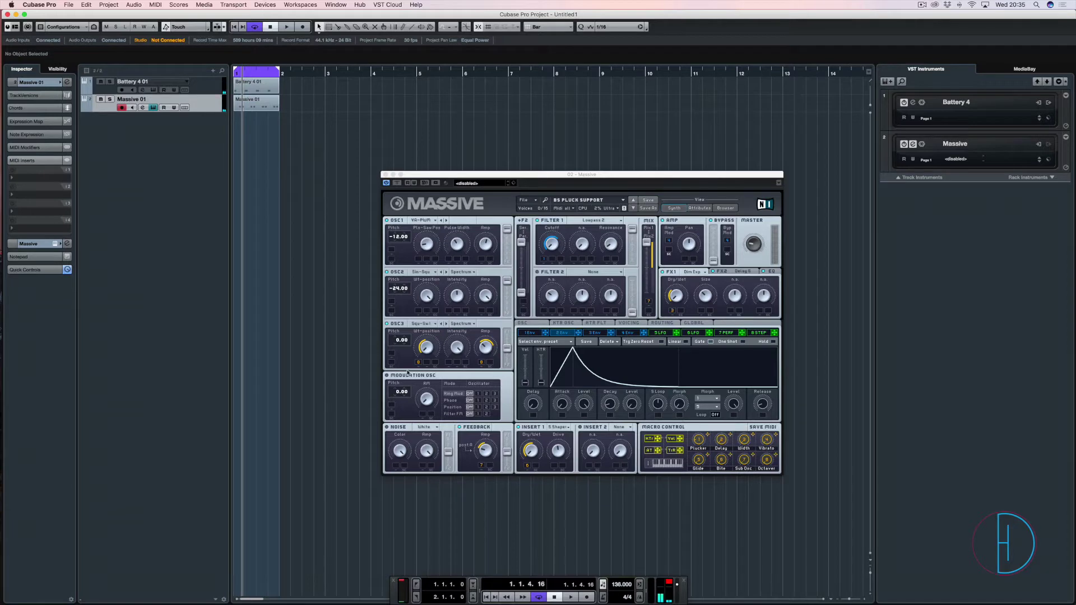
# Look up the BS Pluck Support preset in the Massive Patches folder and leave the file dialog without loading anything
pyautogui.moveTo(587, 179); pyautogui.dragTo(548, 136)
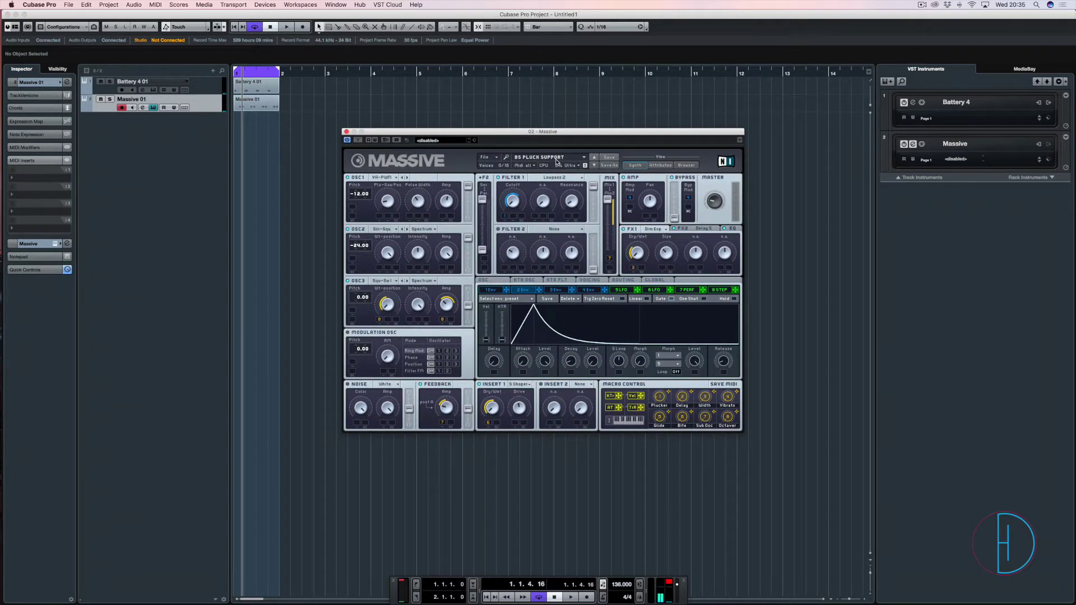
pyautogui.click(494, 158)
pyautogui.click(493, 164)
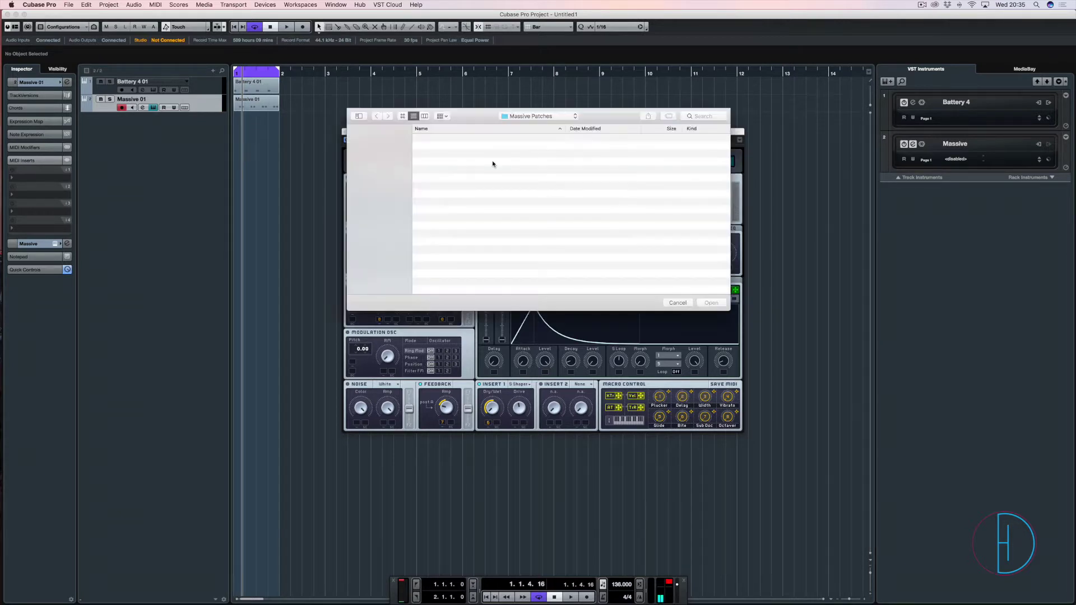
pyautogui.click(528, 117)
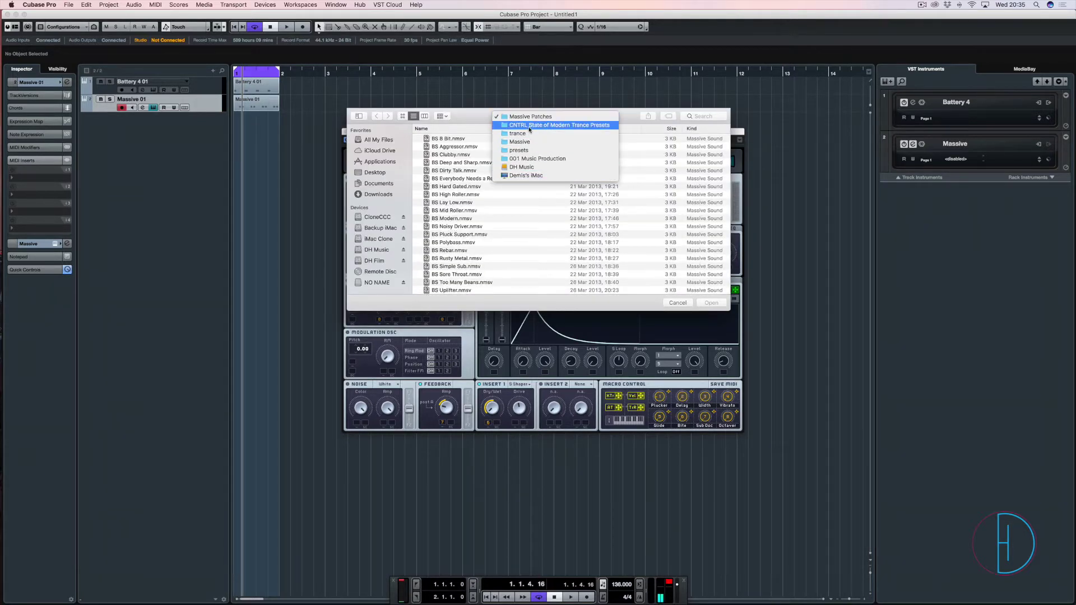
pyautogui.click(631, 115)
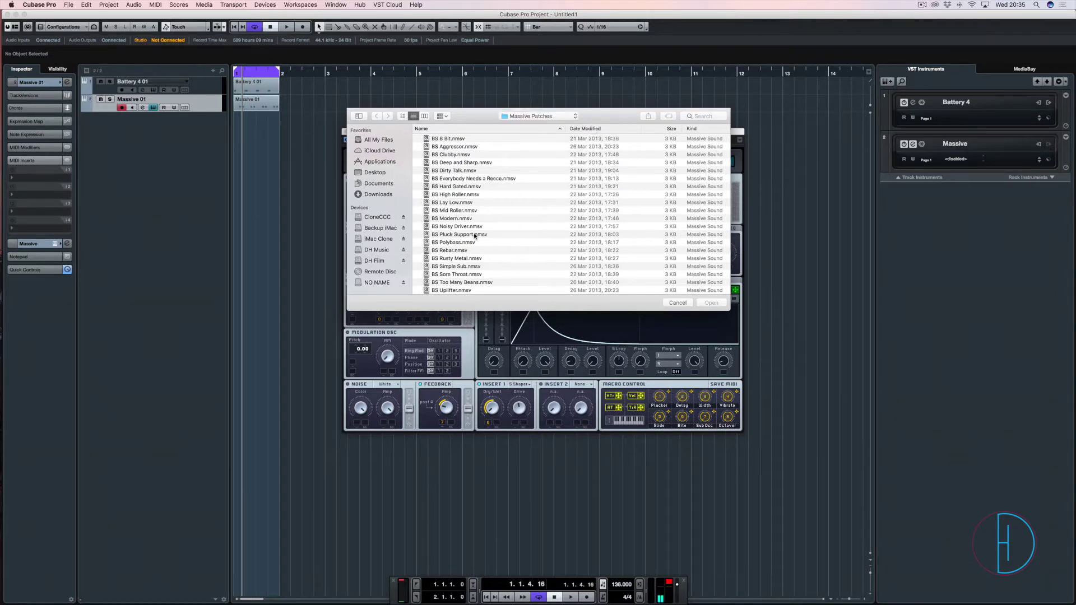
pyautogui.click(675, 303)
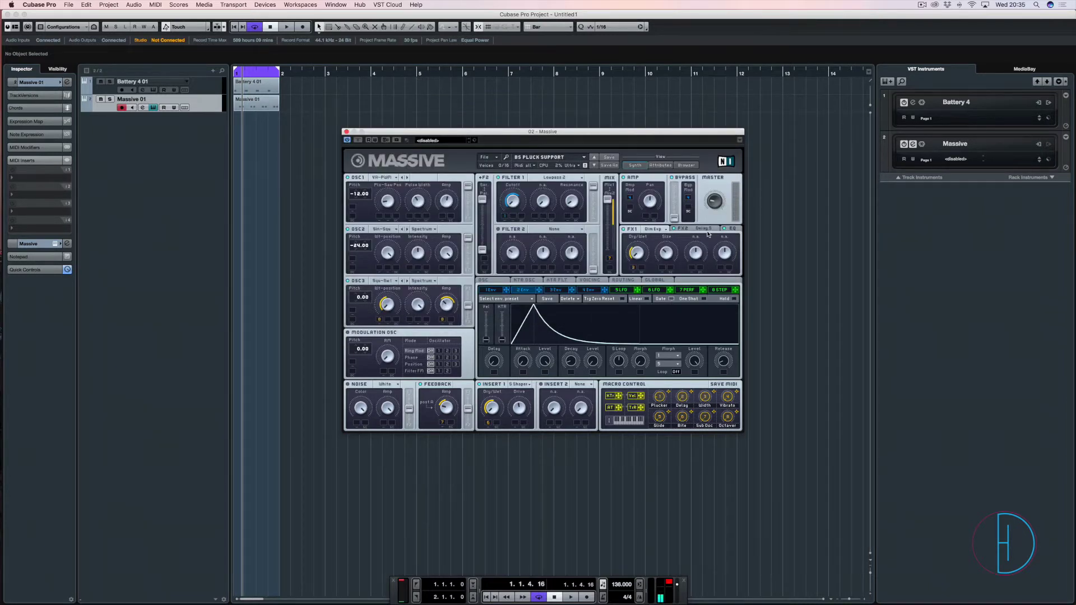
# Listen to the loop and examine Massive's FX1, FX2, EQ, routing, voicing, keytracking and oscillator settings
pyautogui.press('space')
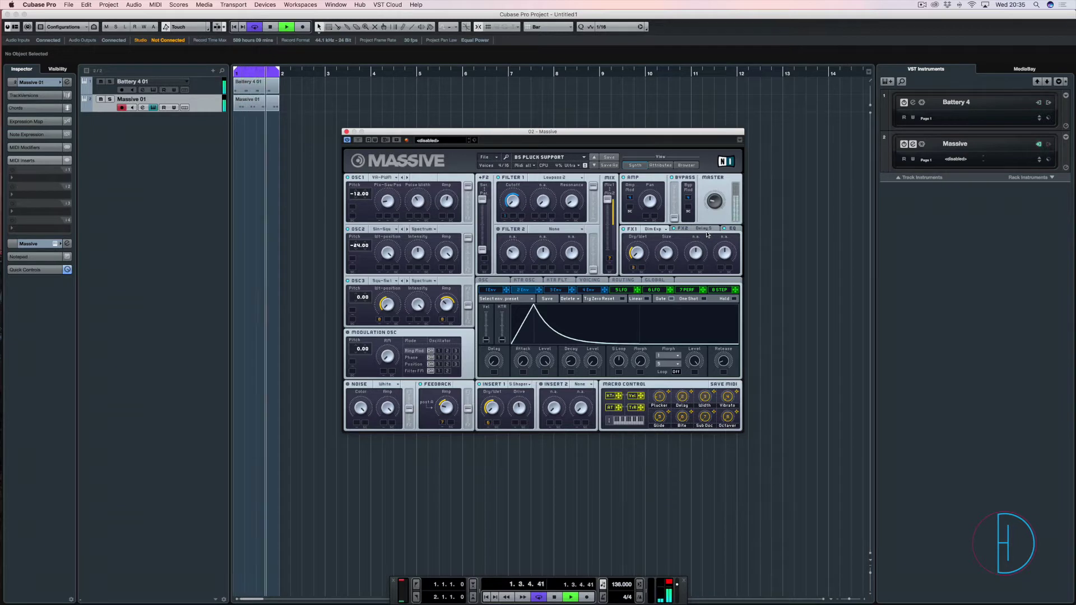
pyautogui.press('space')
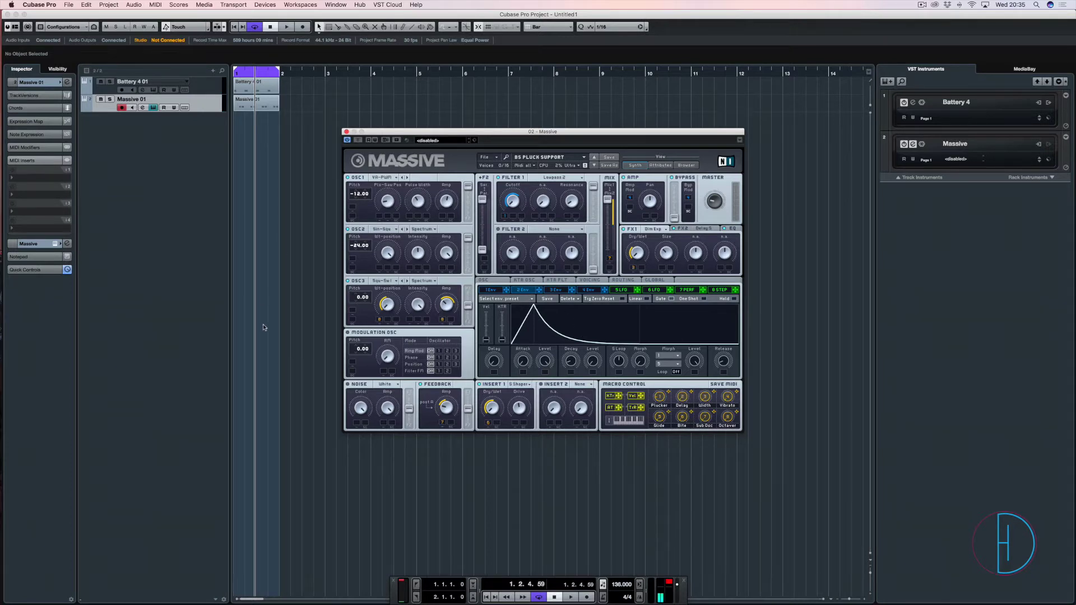
pyautogui.click(707, 229)
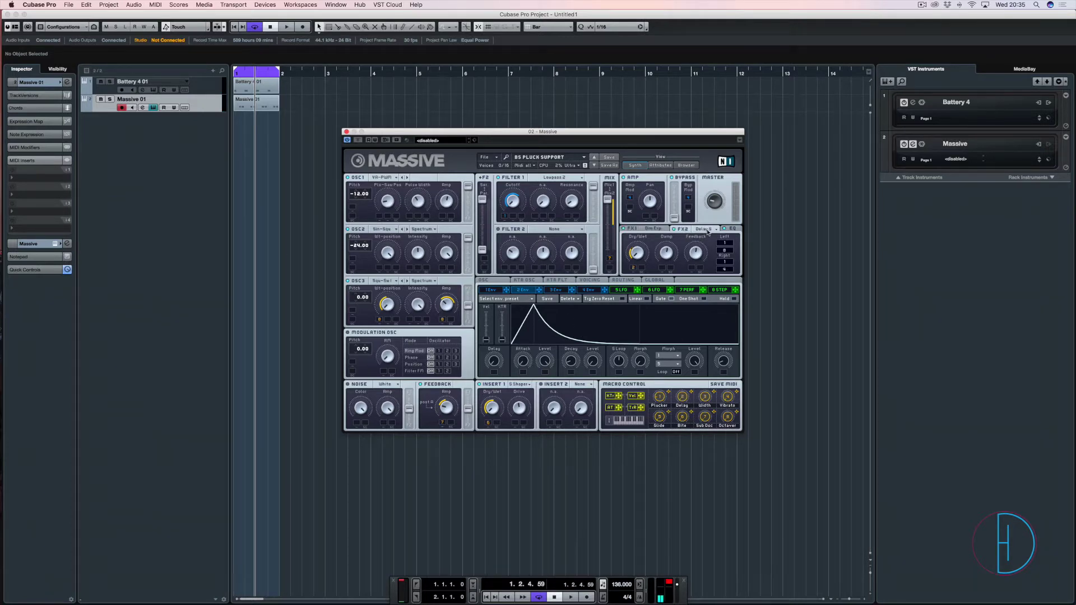
pyautogui.click(733, 229)
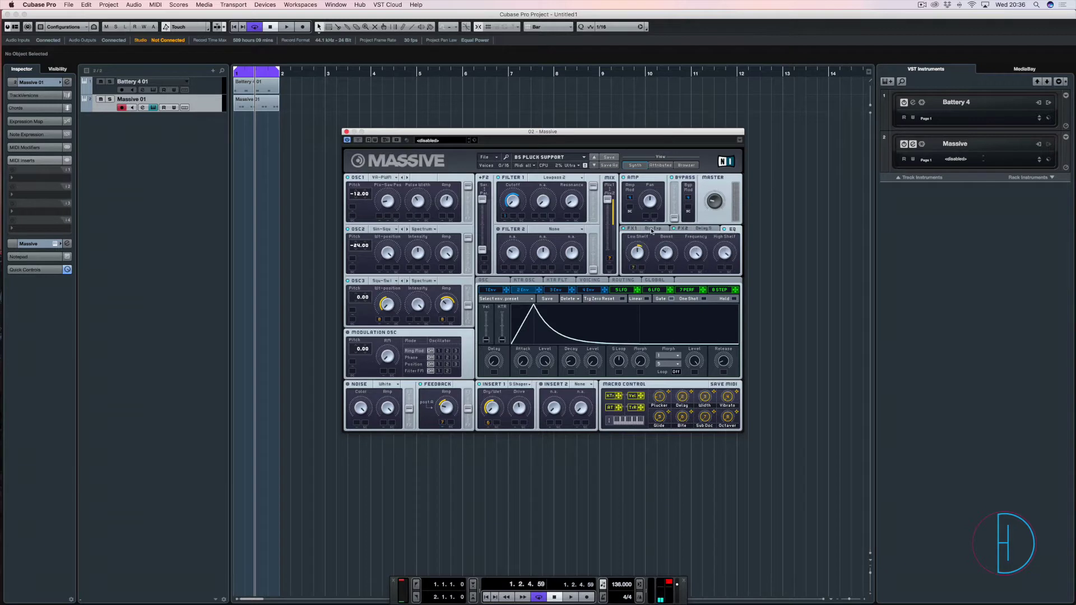
pyautogui.click(652, 229)
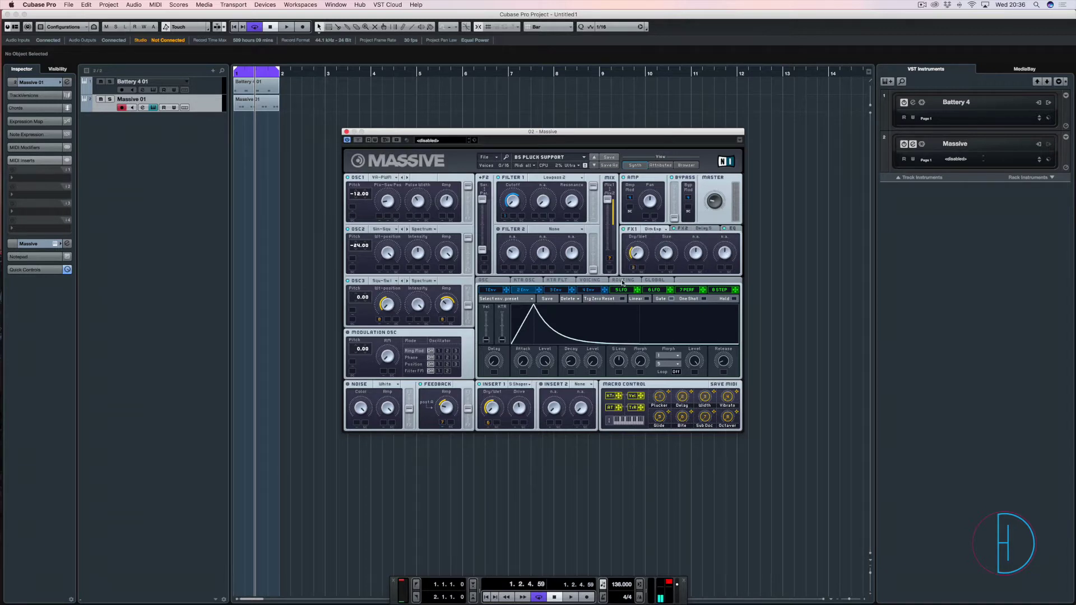
pyautogui.click(622, 281)
pyautogui.click(588, 280)
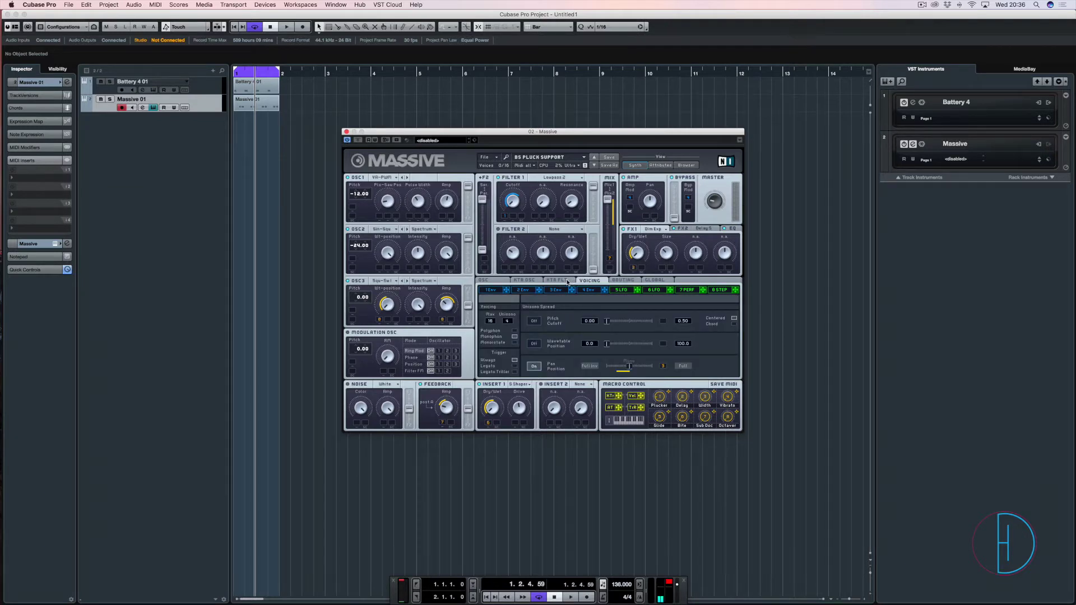
pyautogui.click(555, 280)
pyautogui.click(486, 281)
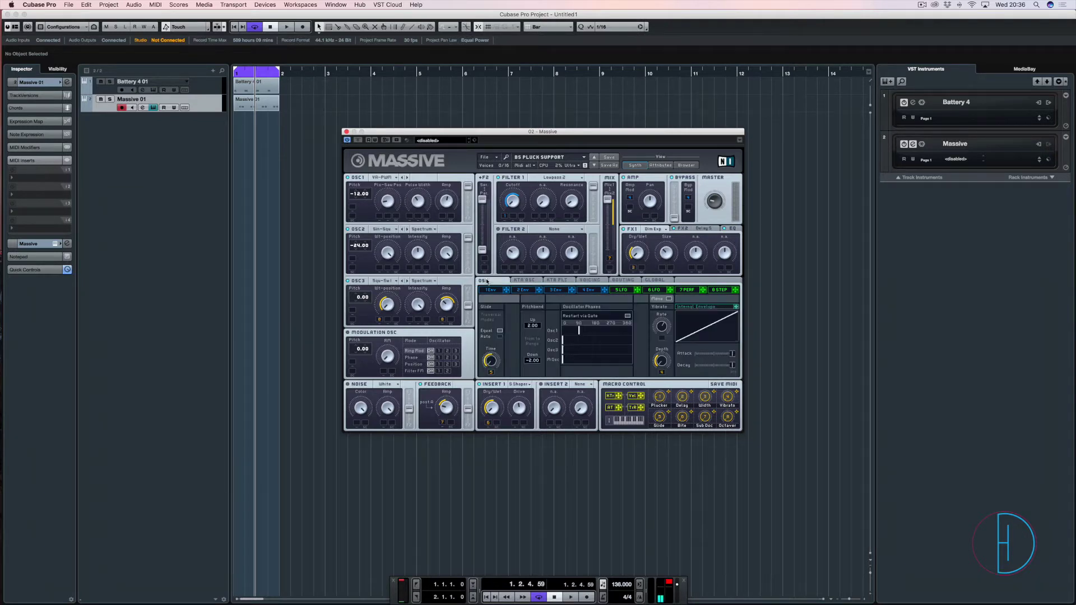
# Set up envelope 2 as OSC2 pitch modulation with an amount of 64.00, adjust its decay and audition the loop
pyautogui.click(530, 290)
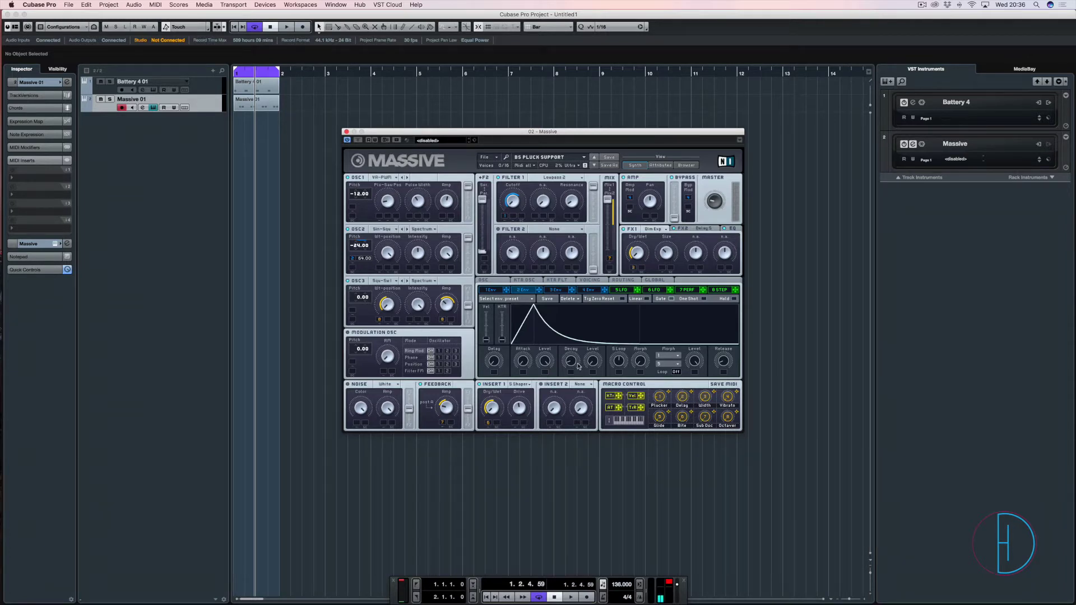
pyautogui.moveTo(571, 363); pyautogui.dragTo(574, 327)
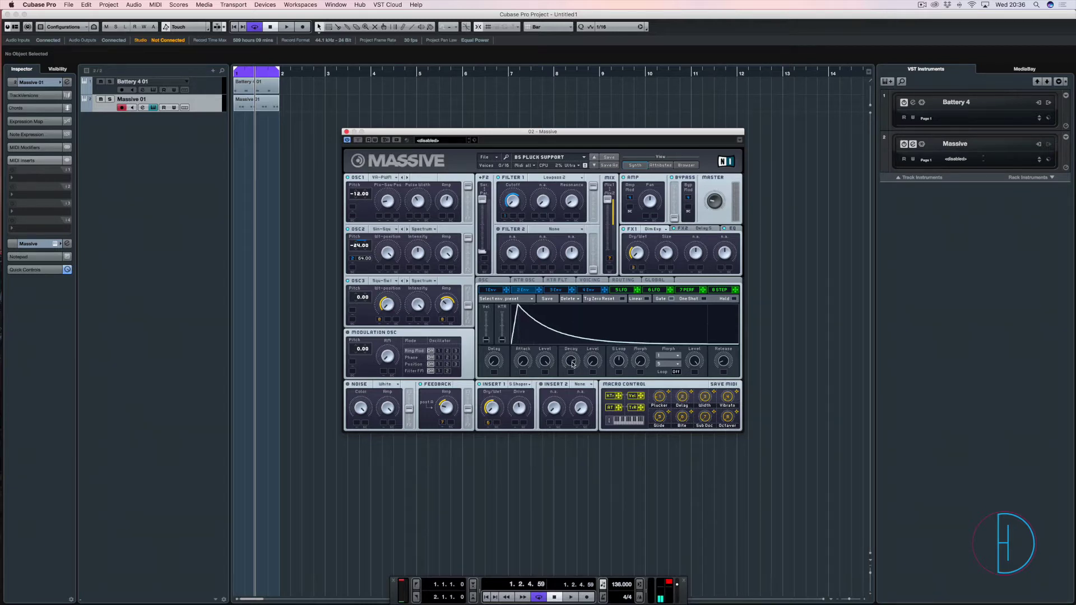
pyautogui.press('space')
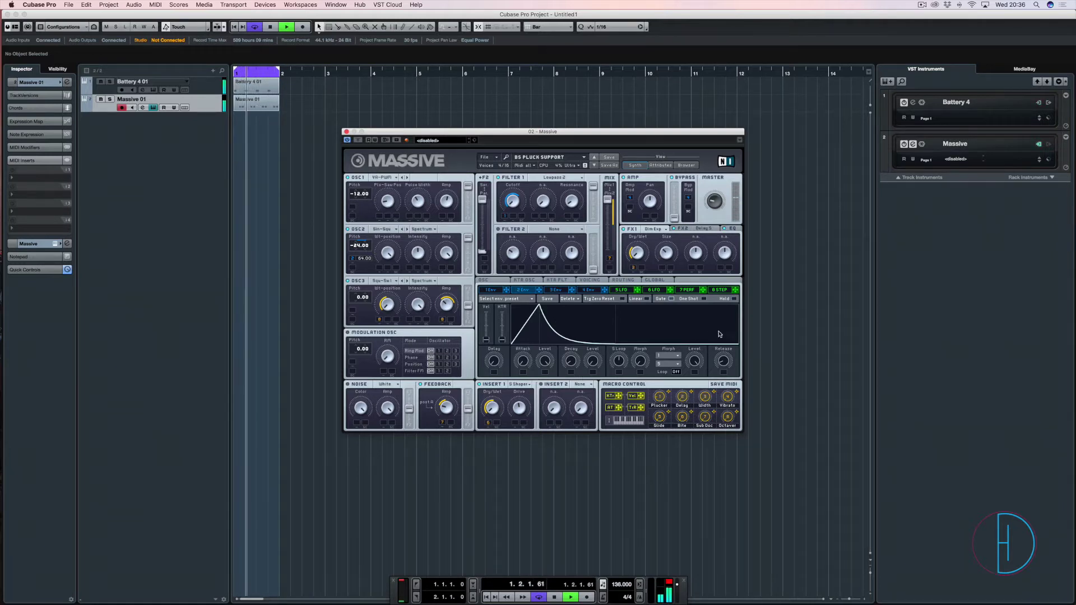
pyautogui.press('space')
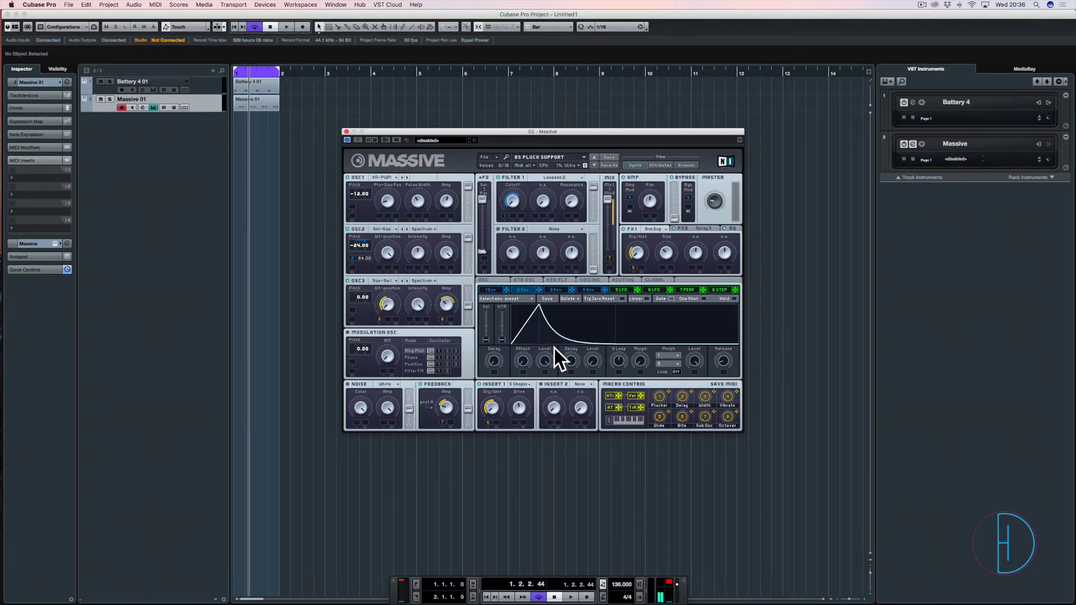
# Compare the loop with the OSC2 pitch modulation amount at 0.00 and 64.00, leaving it at 64.00
pyautogui.press('space')
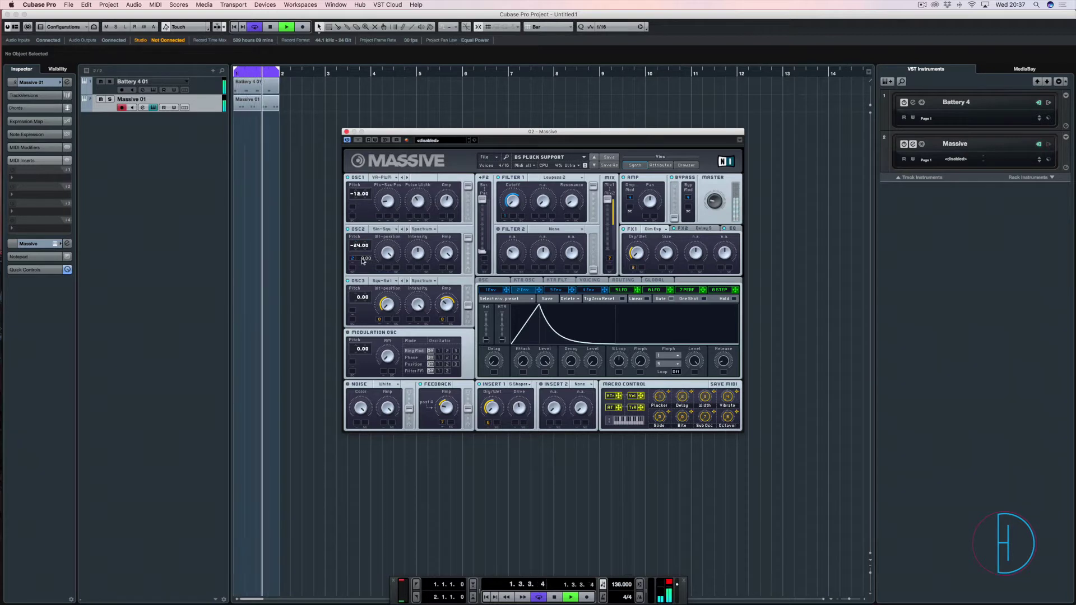
pyautogui.press('space')
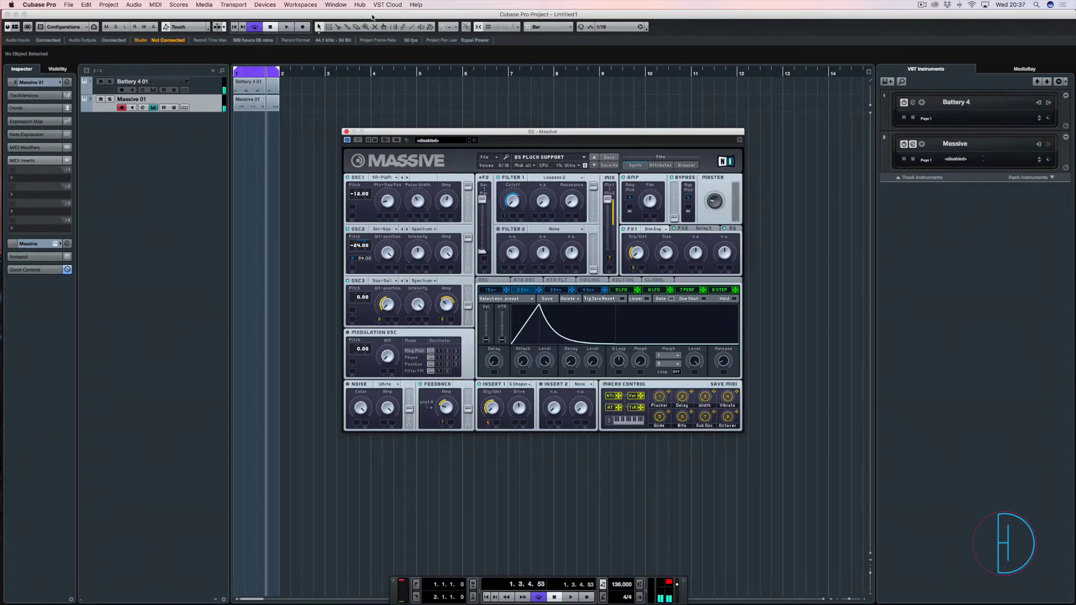
pyautogui.press('space')
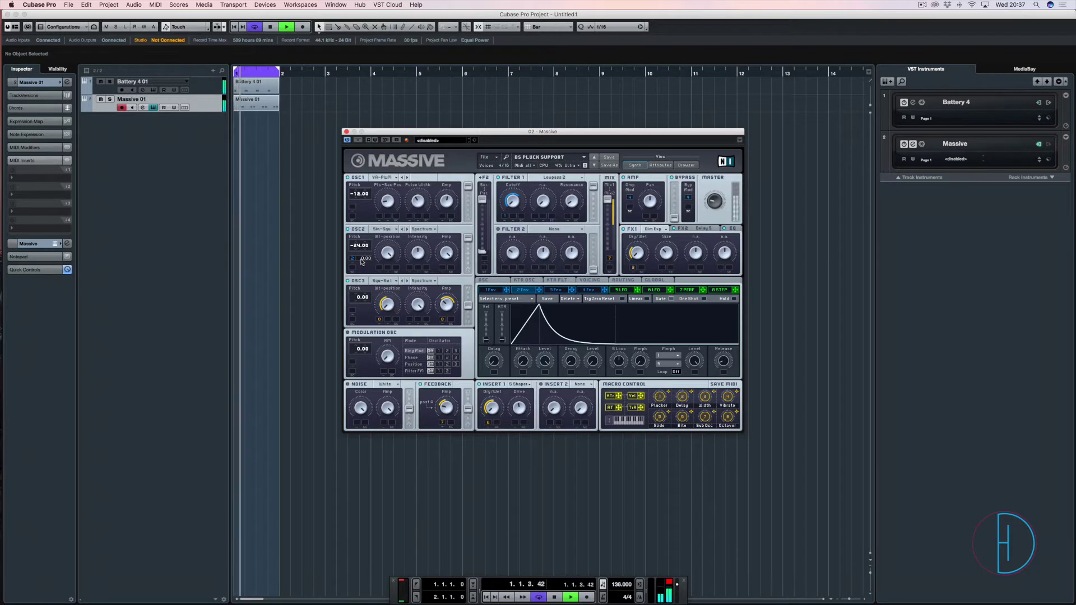
pyautogui.moveTo(362, 262); pyautogui.dragTo(363, 213)
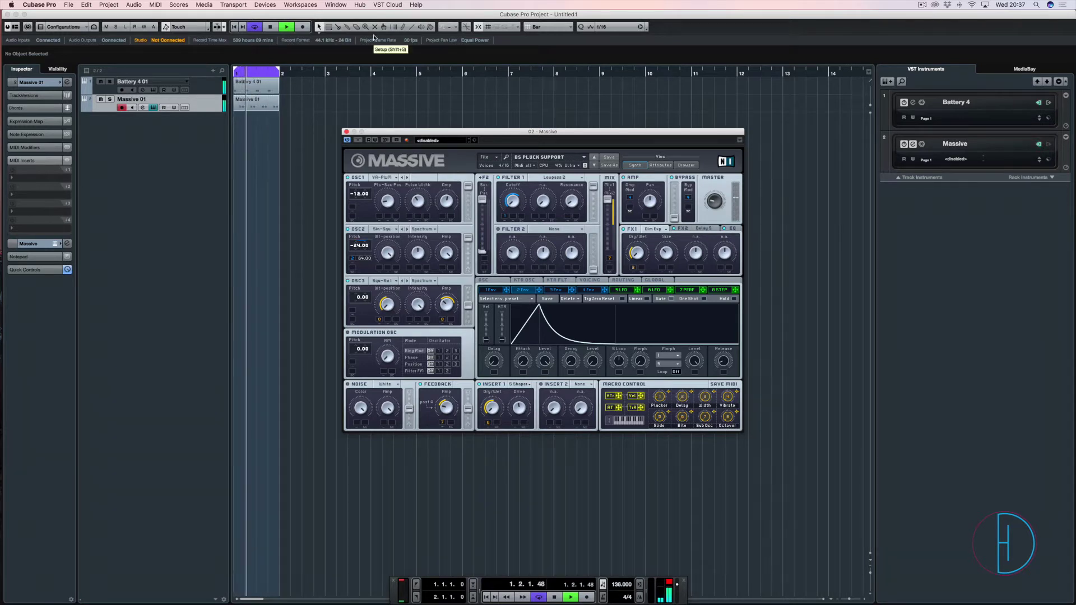
pyautogui.press('space')
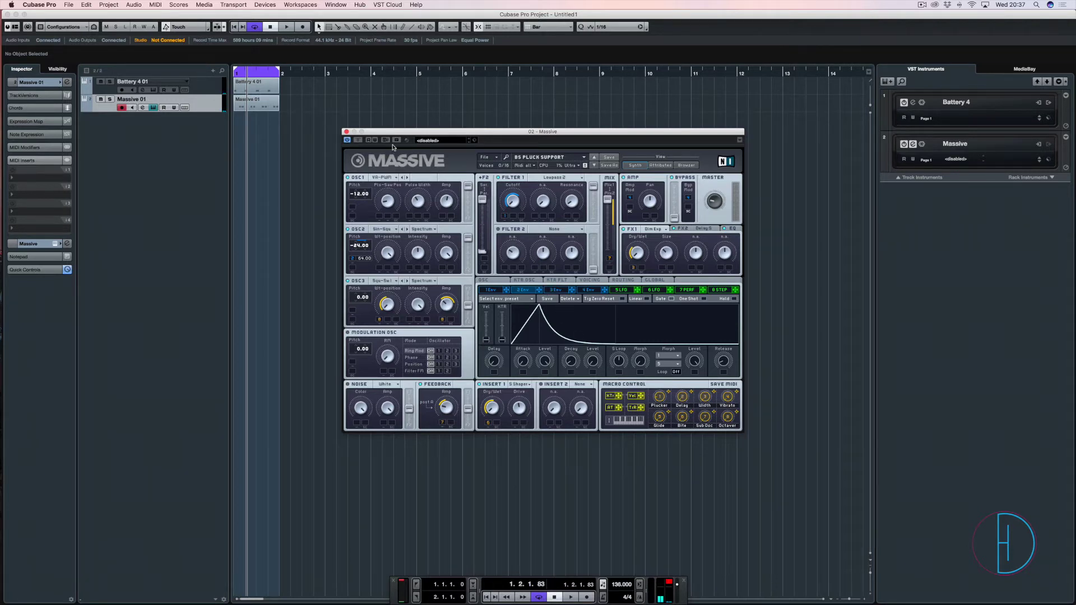
pyautogui.click(311, 143)
pyautogui.press('space')
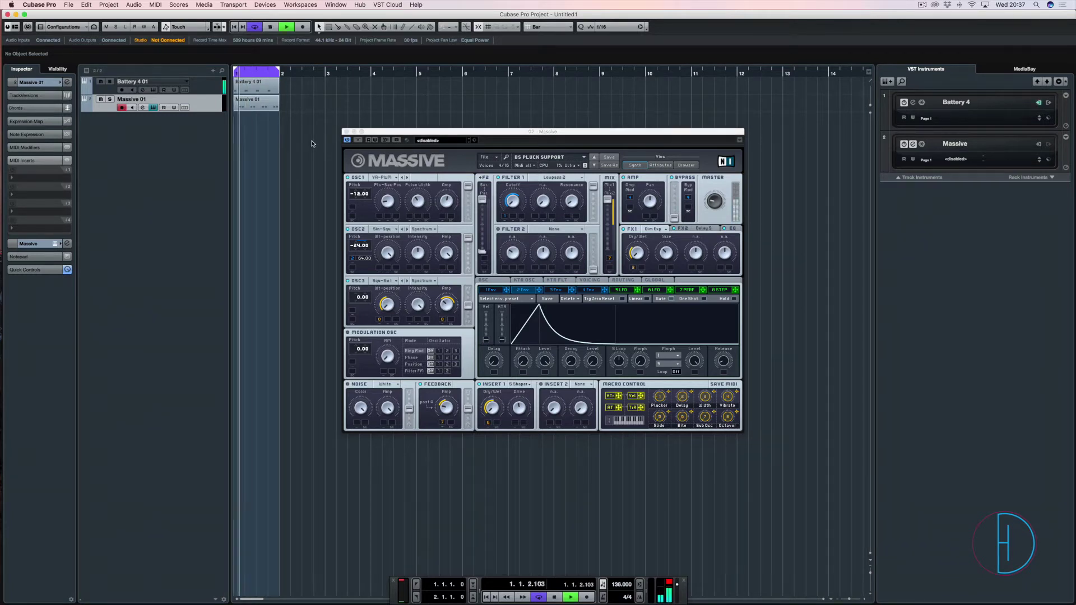
pyautogui.press('space')
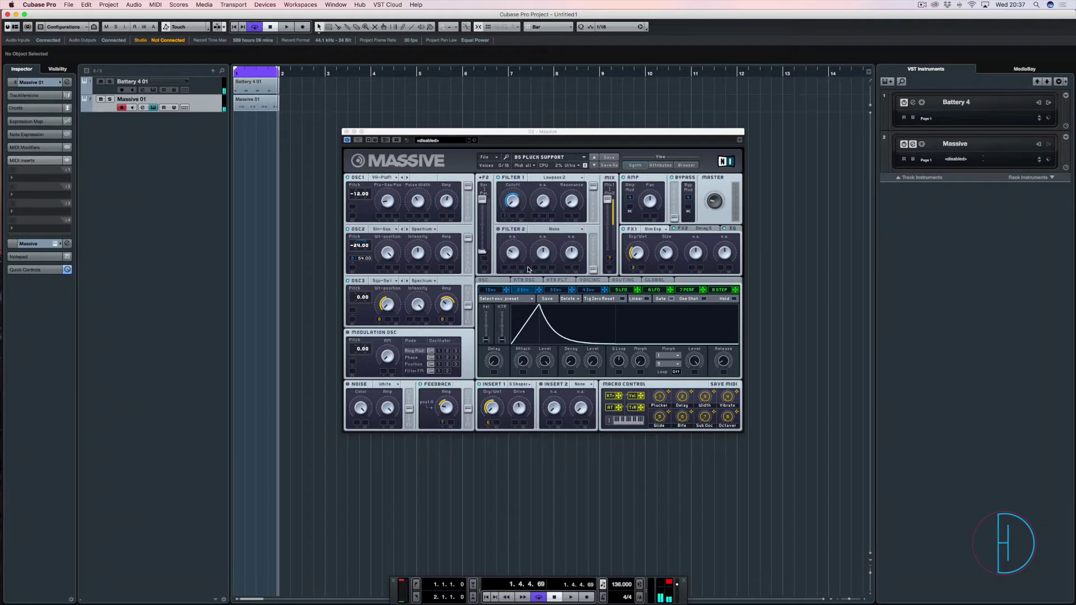
# Open the Massive 01 part for note editing, copy an extra note before each of the four note pairs and audition the loop
pyautogui.doubleClick(274, 105)
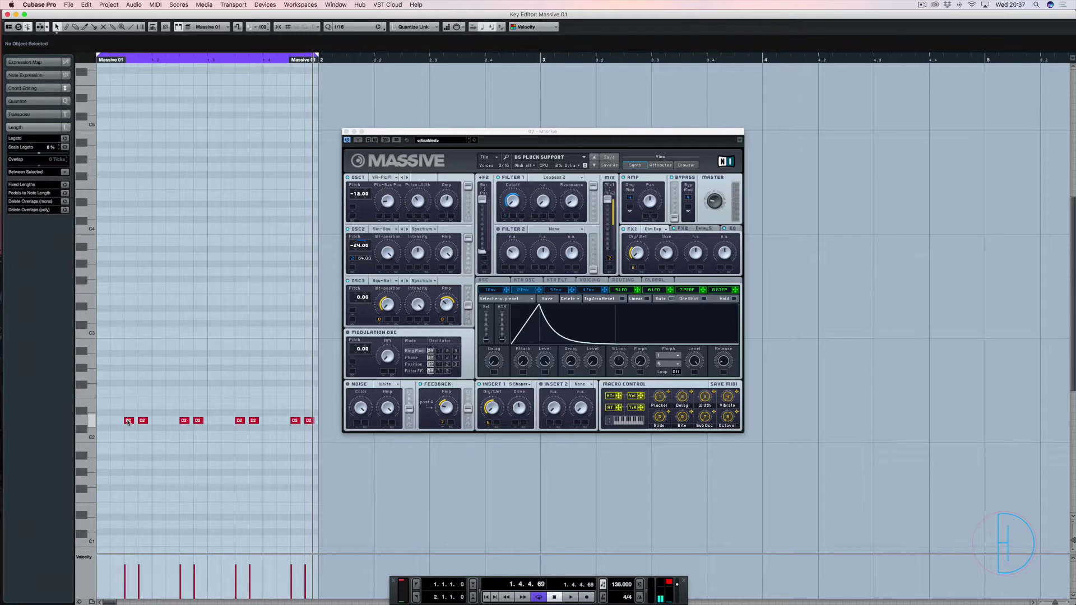
pyautogui.moveTo(129, 422); pyautogui.dragTo(116, 421)
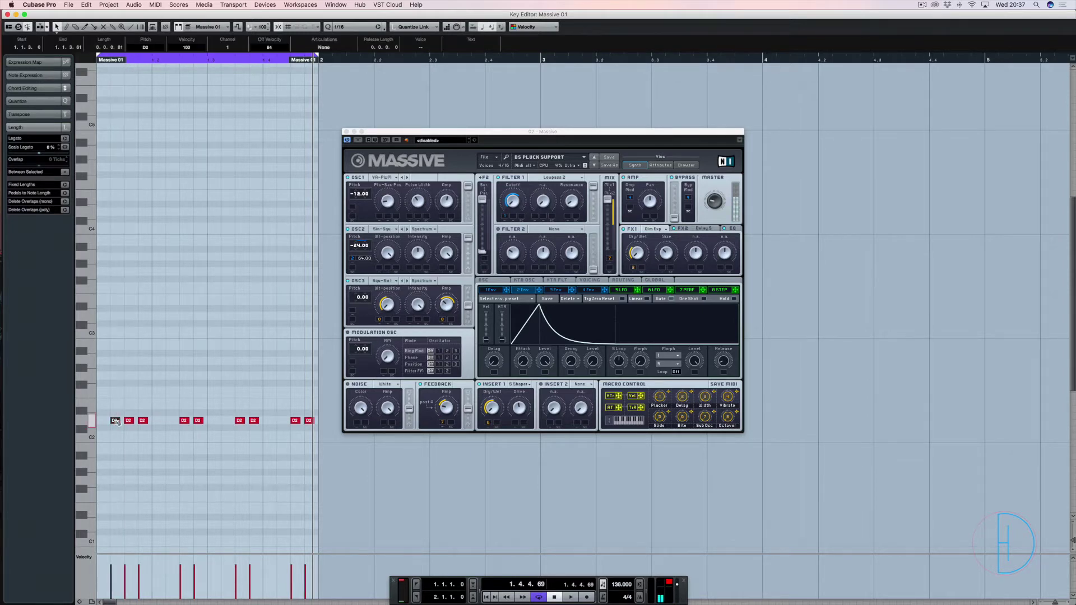
pyautogui.keyDown('alt'); pyautogui.click(167, 422); pyautogui.keyUp('alt')
pyautogui.moveTo(211, 423); pyautogui.dragTo(280, 422)
pyautogui.press('space')
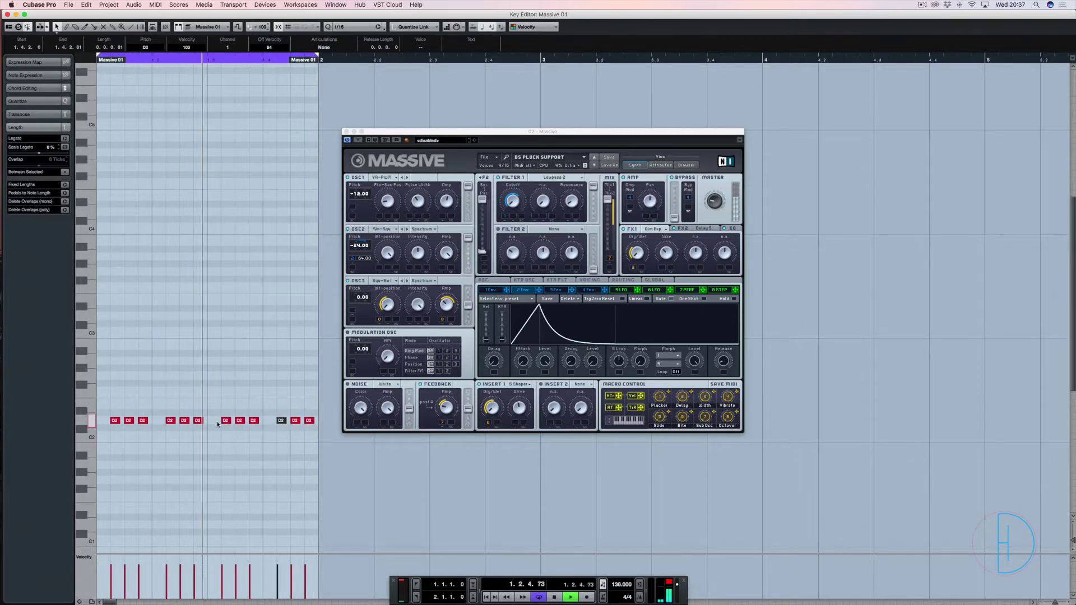
pyautogui.press('space')
# Lower the velocity of the four added first notes in the Massive 01 part and audition the loop
pyautogui.moveTo(114, 413)
pyautogui.mouseDown()
pyautogui.moveTo(129, 427)
pyautogui.moveTo(116, 429)
pyautogui.mouseUp()
pyautogui.keyDown('shift'); pyautogui.click(170, 421); pyautogui.keyUp('shift')
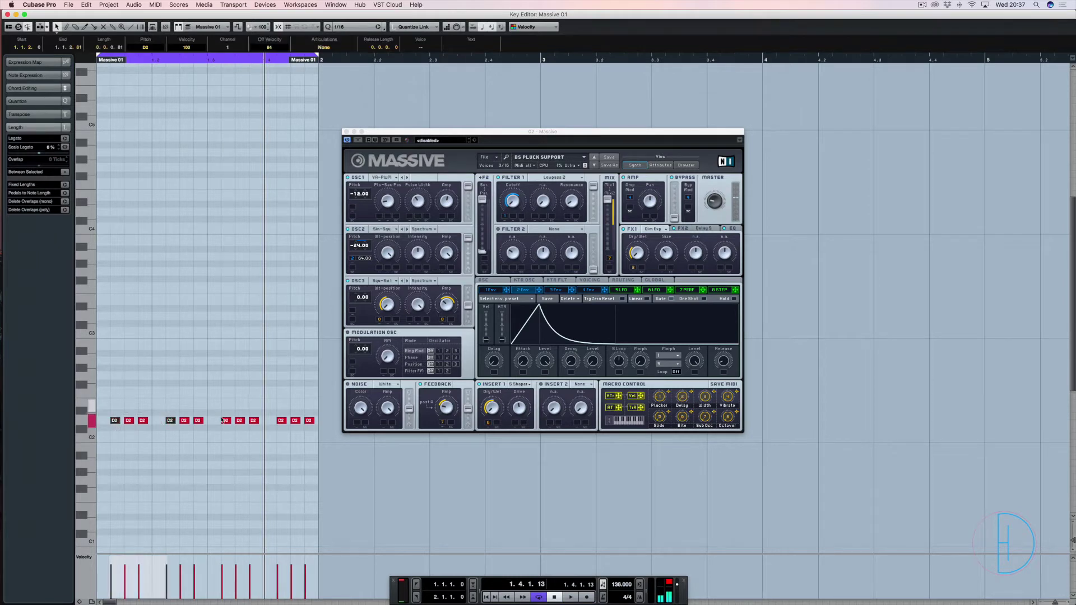
pyautogui.keyDown('shift'); pyautogui.click(226, 421); pyautogui.keyUp('shift')
pyautogui.keyDown('shift'); pyautogui.click(280, 421); pyautogui.keyUp('shift')
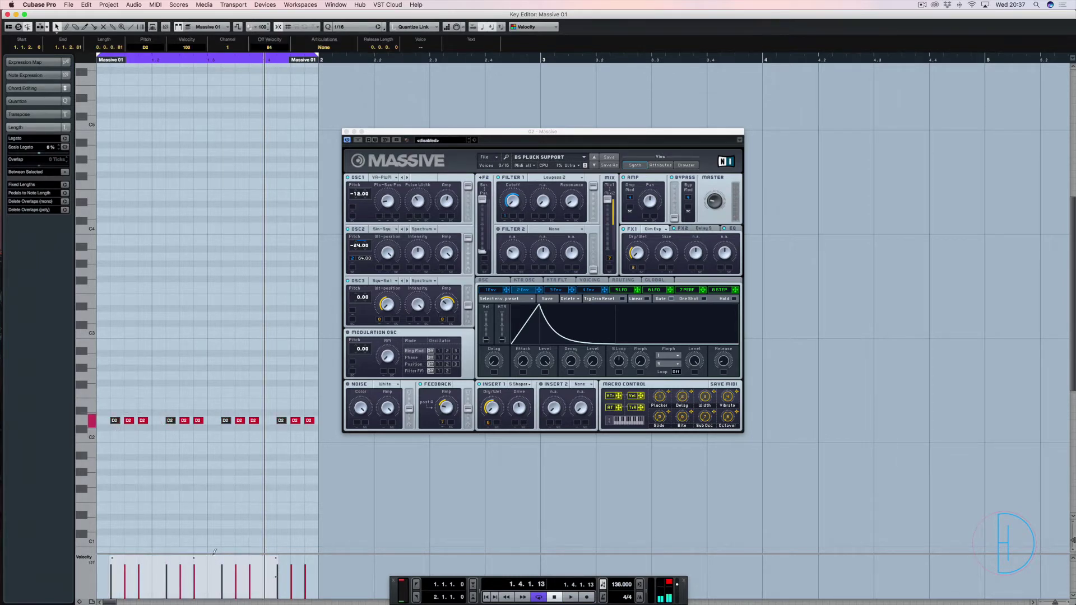
pyautogui.moveTo(213, 553); pyautogui.dragTo(193, 531)
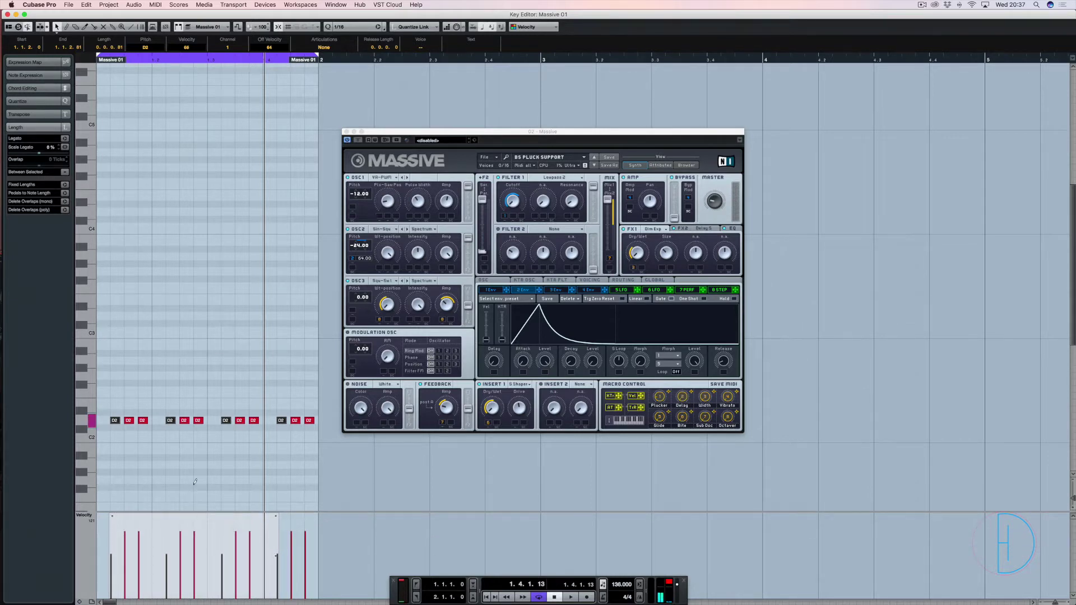
pyautogui.press('space')
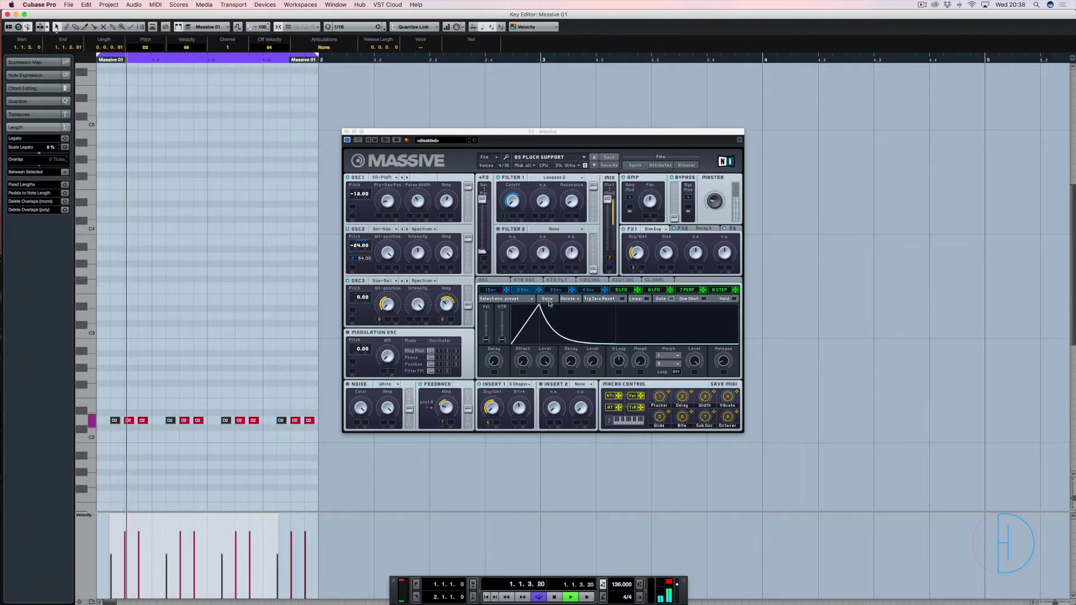
pyautogui.press('space')
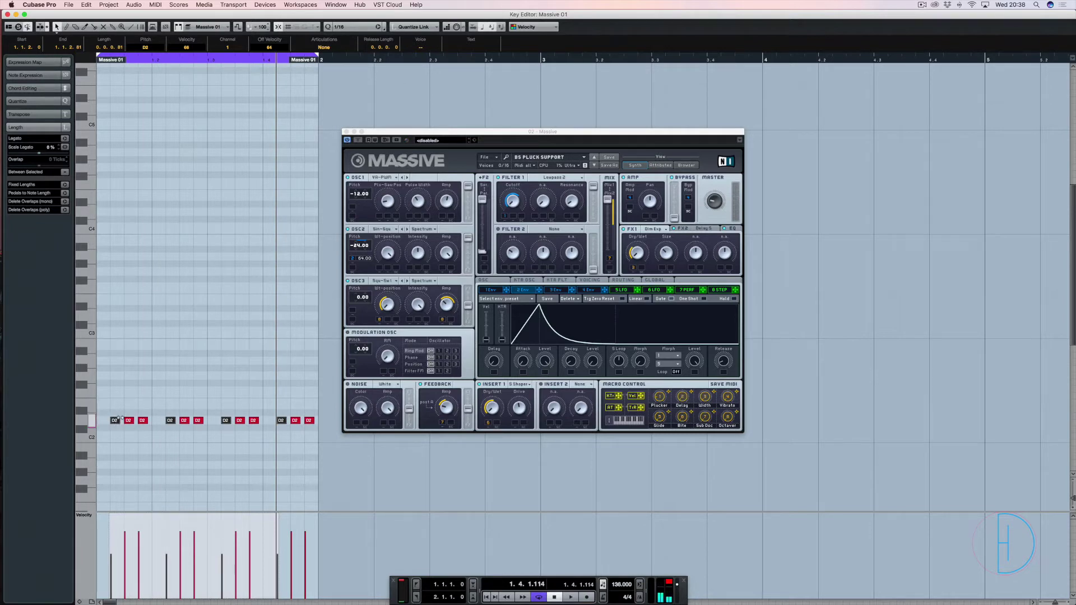
# Delete the four added notes from the Massive 01 part, play the loop and close the note editor
pyautogui.click(120, 420)
pyautogui.press('Delete')
pyautogui.press('space')
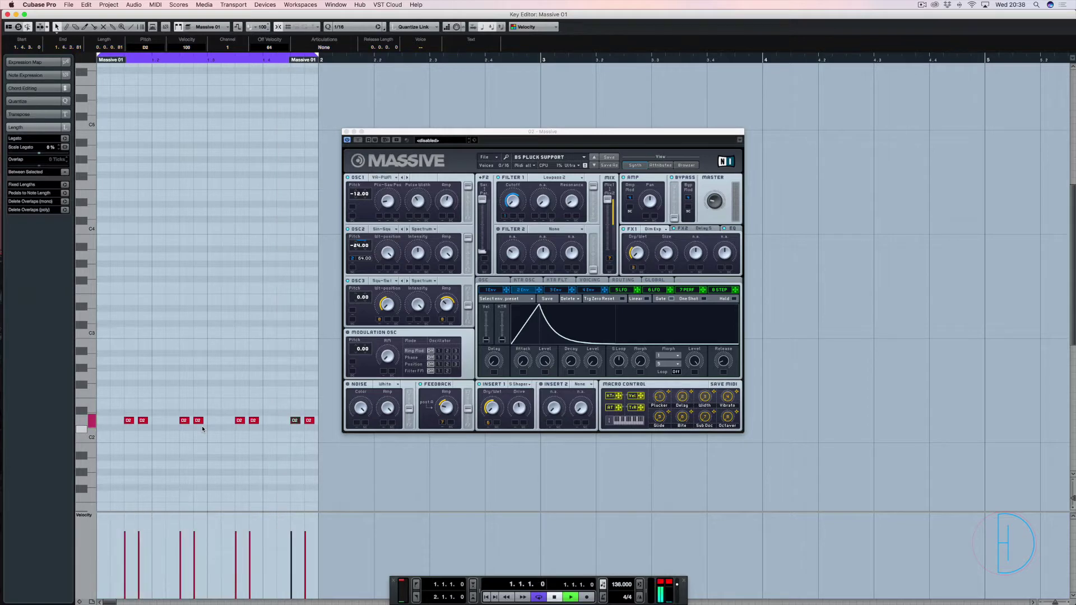
pyautogui.press('super+w')
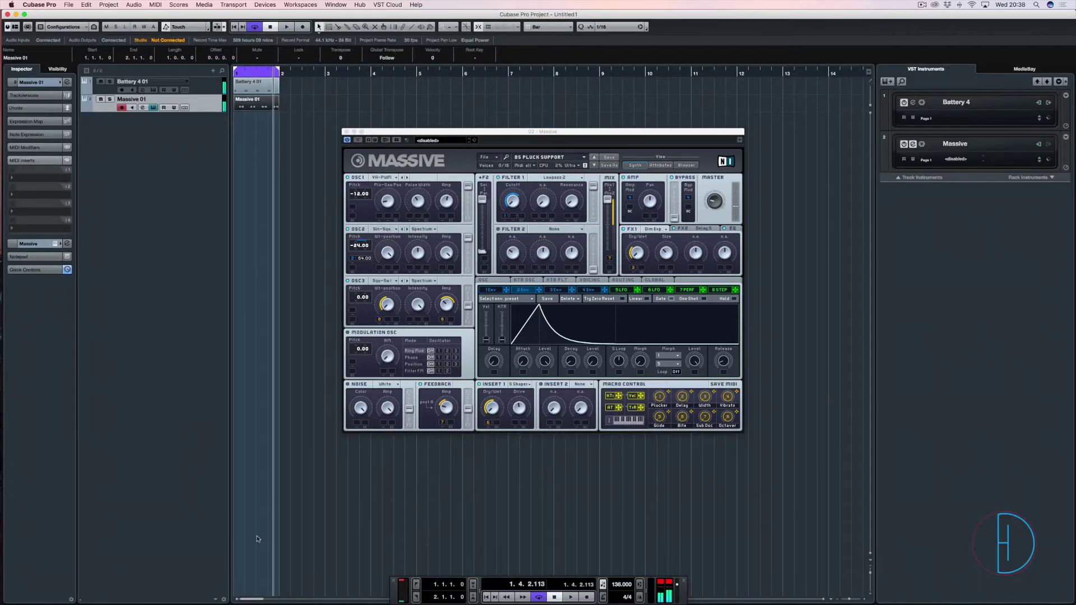
pyautogui.click(888, 82)
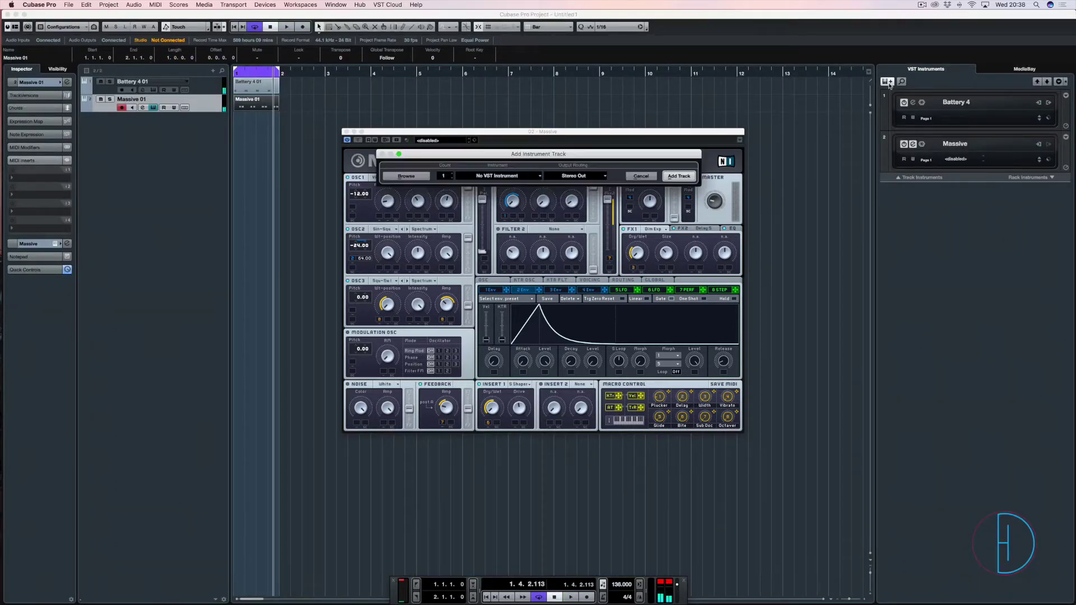
pyautogui.click(490, 176)
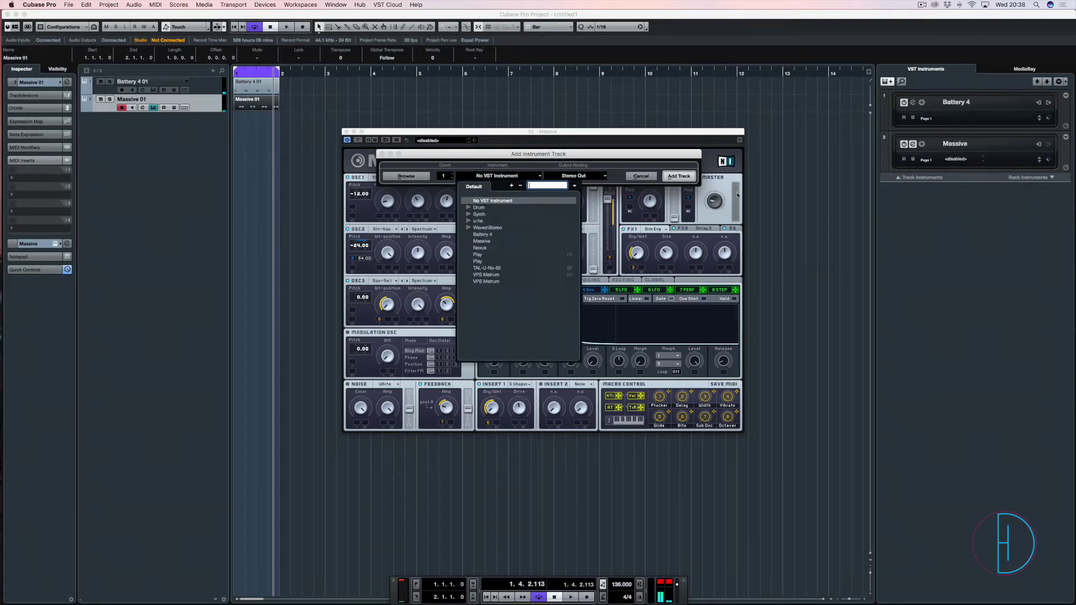
pyautogui.click(458, 131)
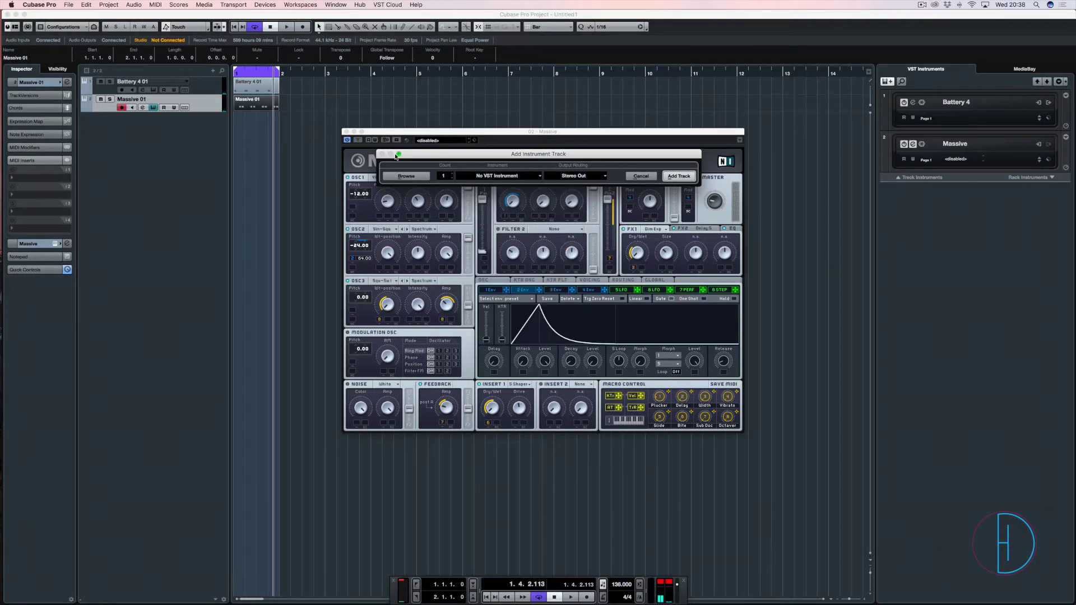
pyautogui.press('Escape')
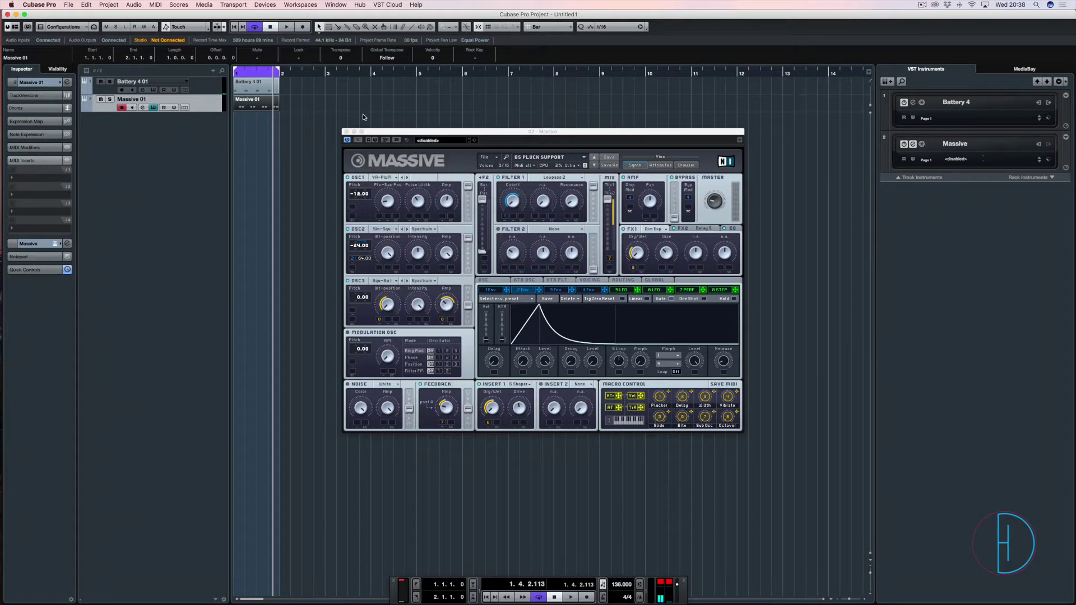
# Add FabFilter Pro-C 2 as the second insert on the Massive 01 channel and expand its side chain section
pyautogui.press('F3')
pyautogui.click(198, 77)
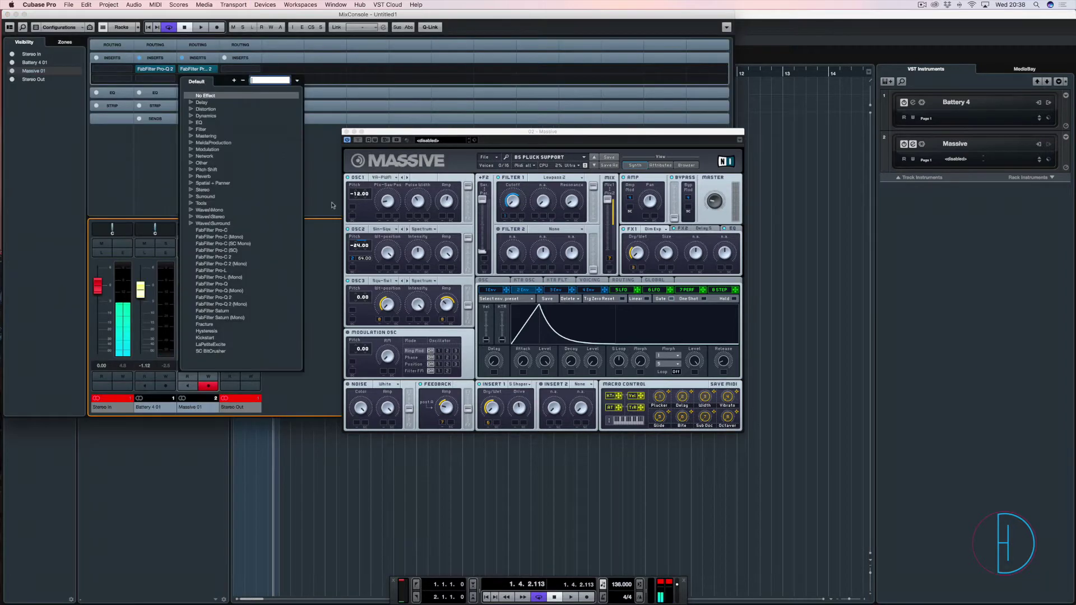
pyautogui.click(226, 257)
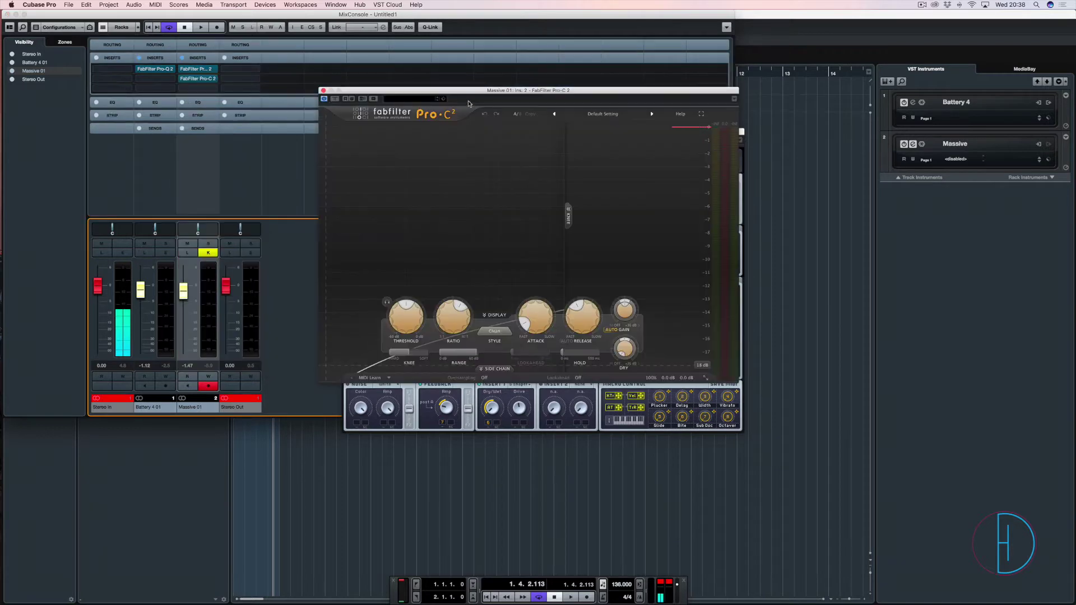
pyautogui.moveTo(503, 102); pyautogui.dragTo(501, 137)
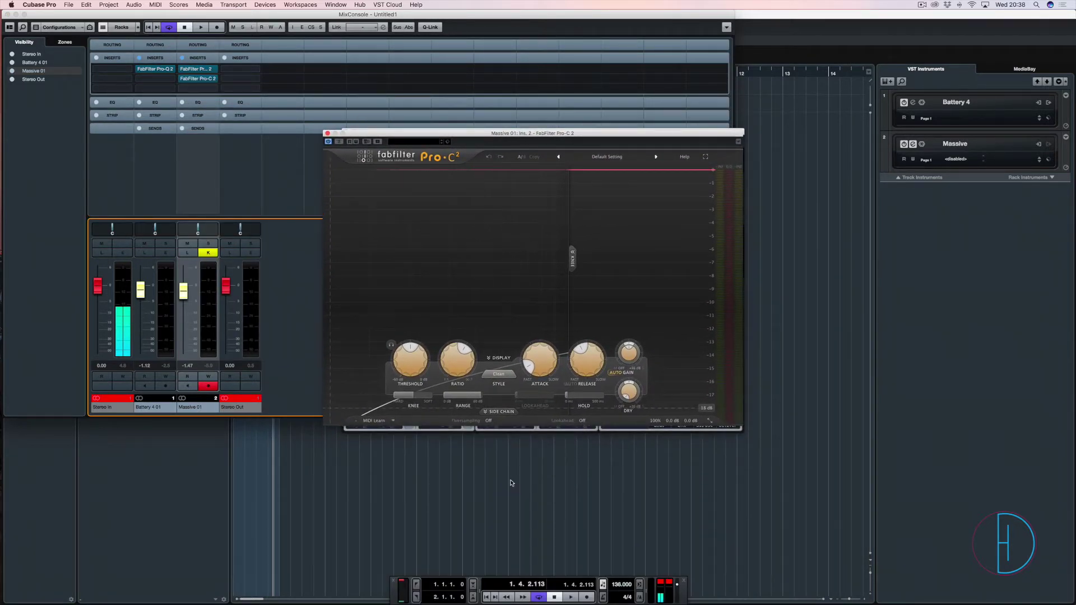
pyautogui.click(507, 414)
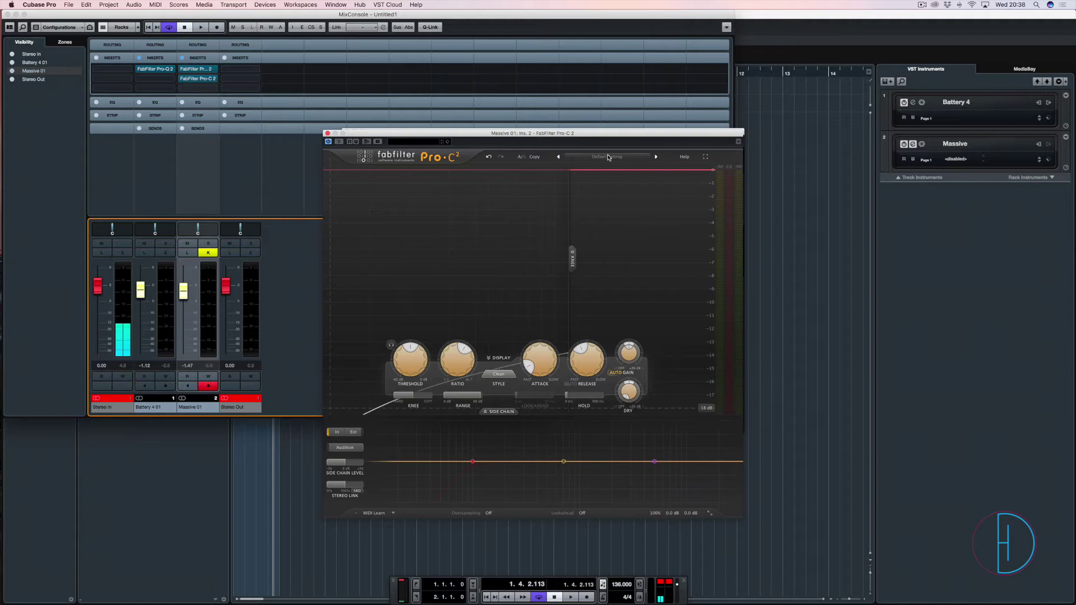
# Adjust the compressor's threshold and release and lower its ratio to about 2:1 while the loop plays
pyautogui.moveTo(410, 353)
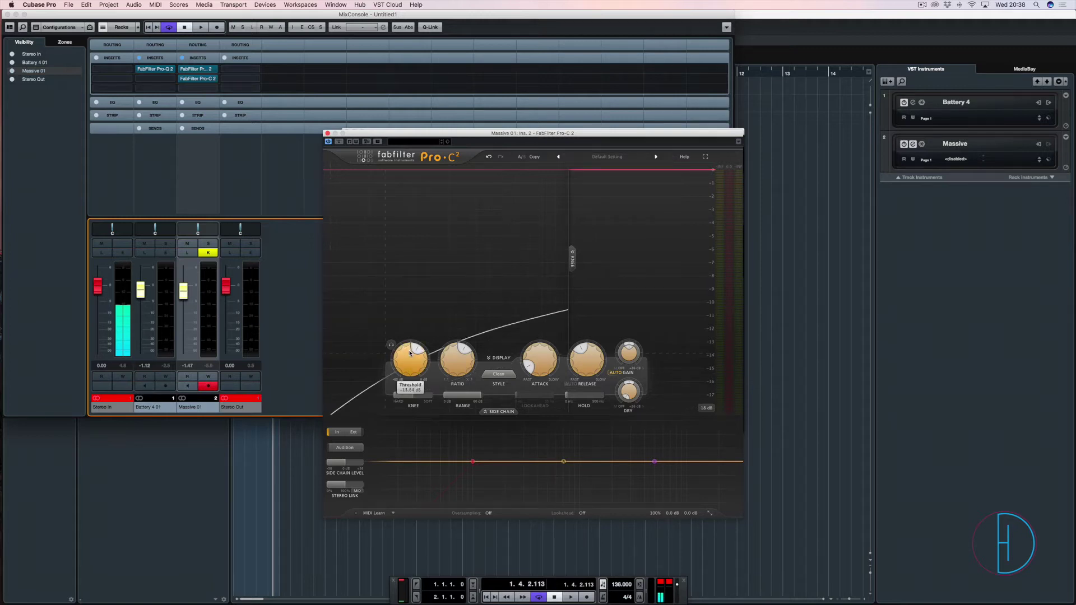
pyautogui.scroll(3, 410, 359)
pyautogui.press('space')
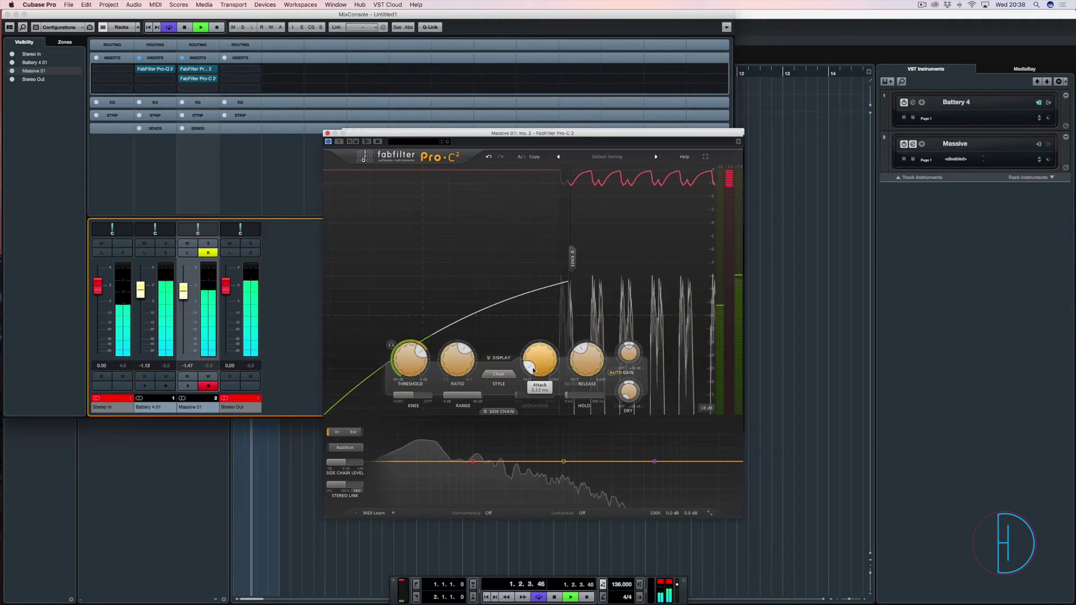
pyautogui.moveTo(580, 365)
pyautogui.scroll(-5, 578, 364)
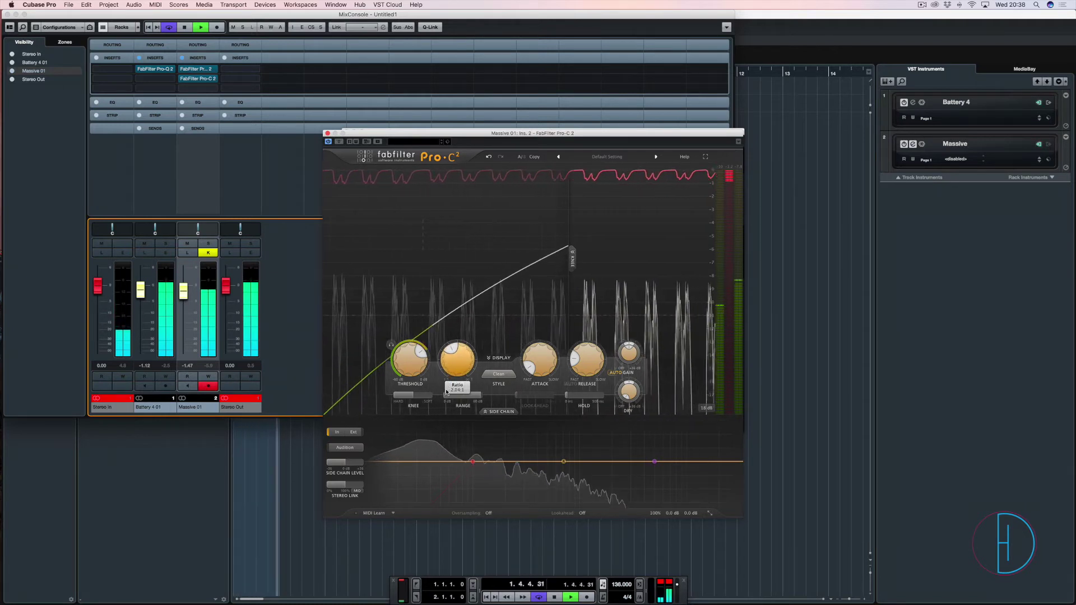
pyautogui.moveTo(445, 394)
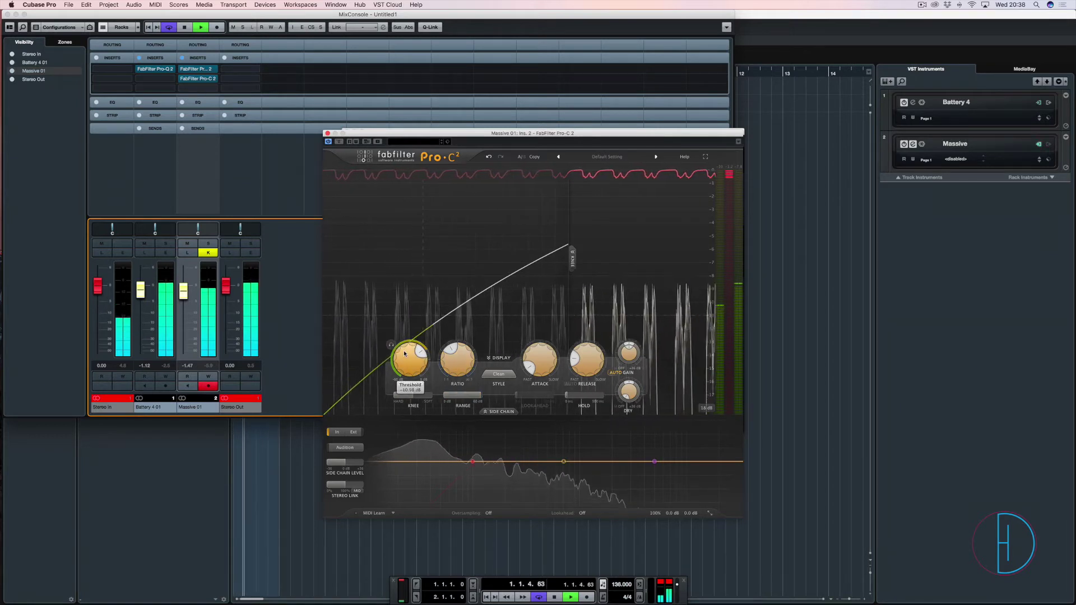
pyautogui.moveTo(403, 374)
pyautogui.mouseDown()
pyautogui.moveTo(407, 345)
pyautogui.moveTo(408, 376)
pyautogui.mouseUp()
pyautogui.press('space')
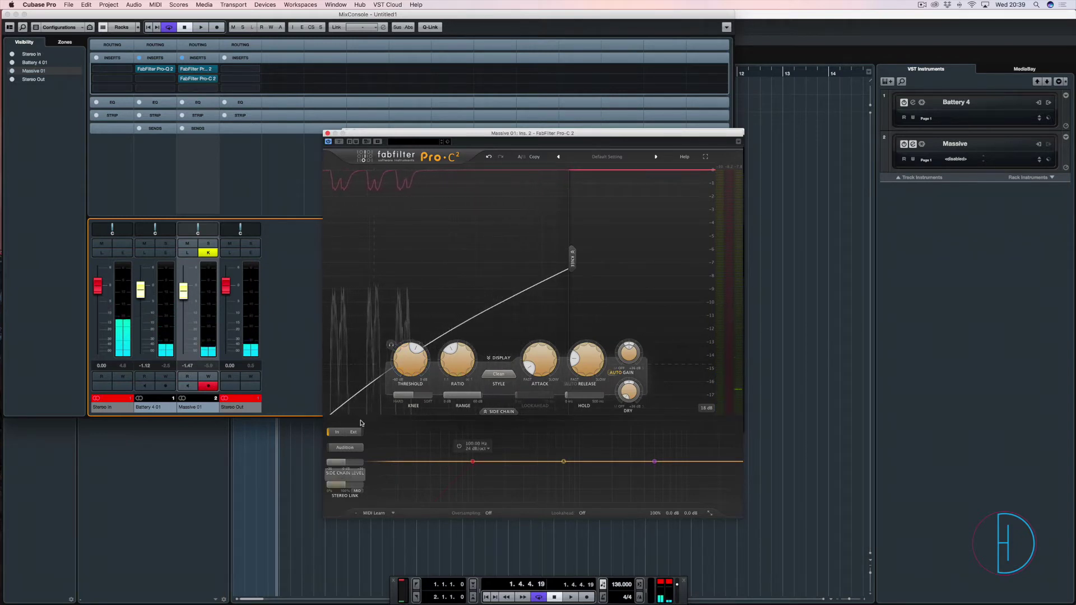
# Adjust the compressor's side chain level and audition the loop
pyautogui.moveTo(361, 468); pyautogui.dragTo(339, 464)
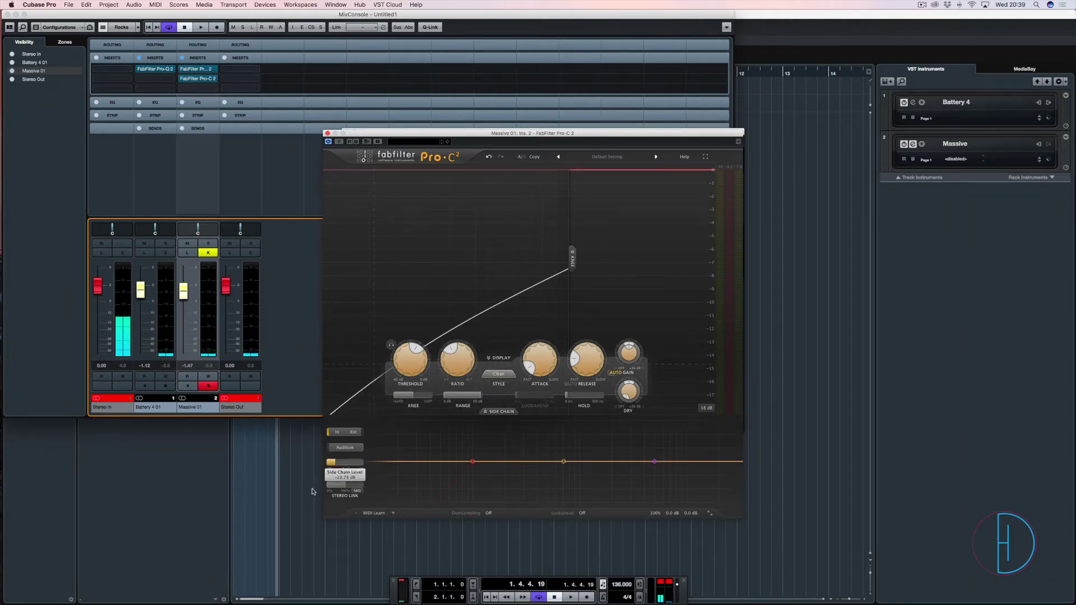
pyautogui.press('space')
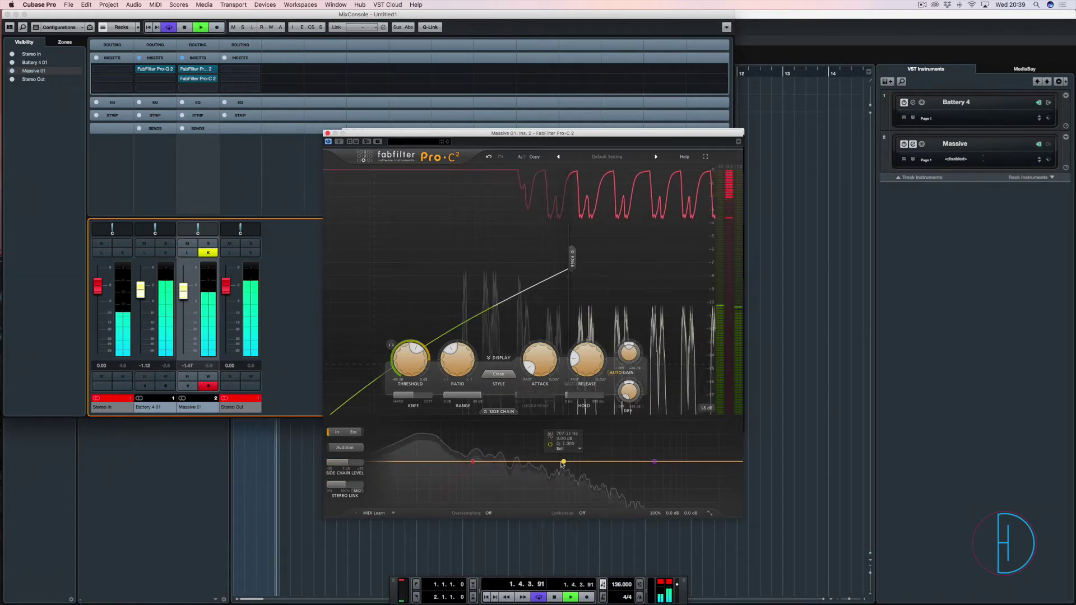
pyautogui.moveTo(563, 464)
pyautogui.press('space')
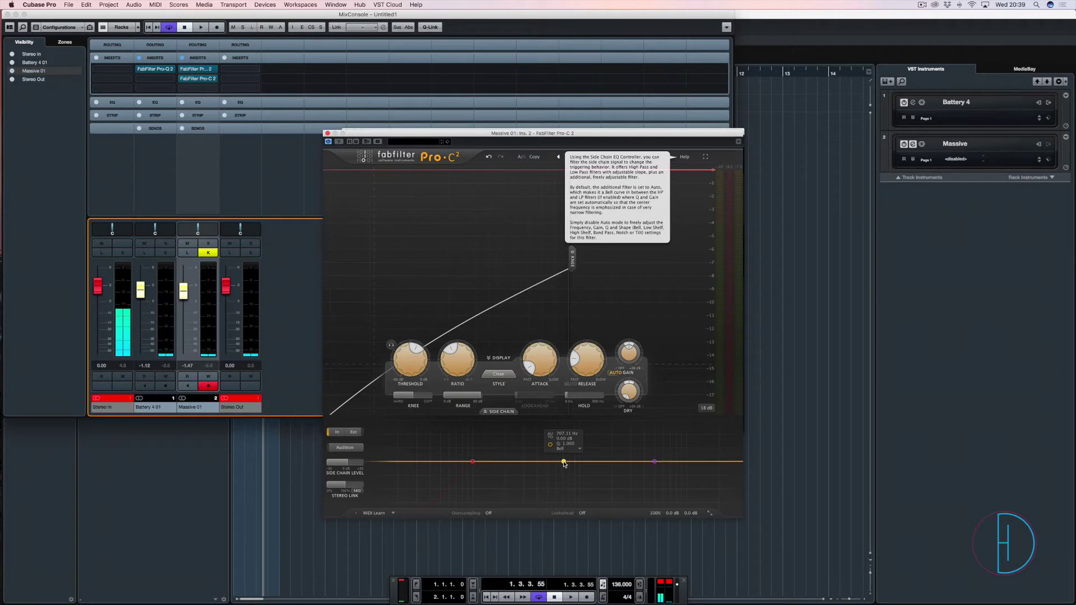
# Sweep the middle side chain EQ band through boosts and cuts while the loop plays, leaving a bell cut at about 1189 Hz
pyautogui.press('space')
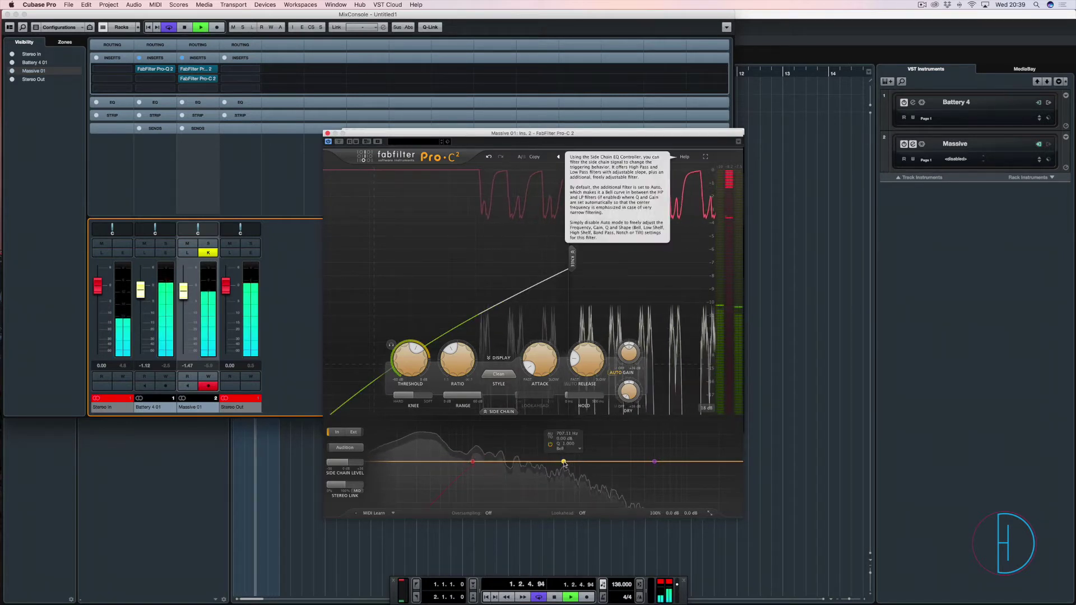
pyautogui.moveTo(563, 461); pyautogui.dragTo(472, 425)
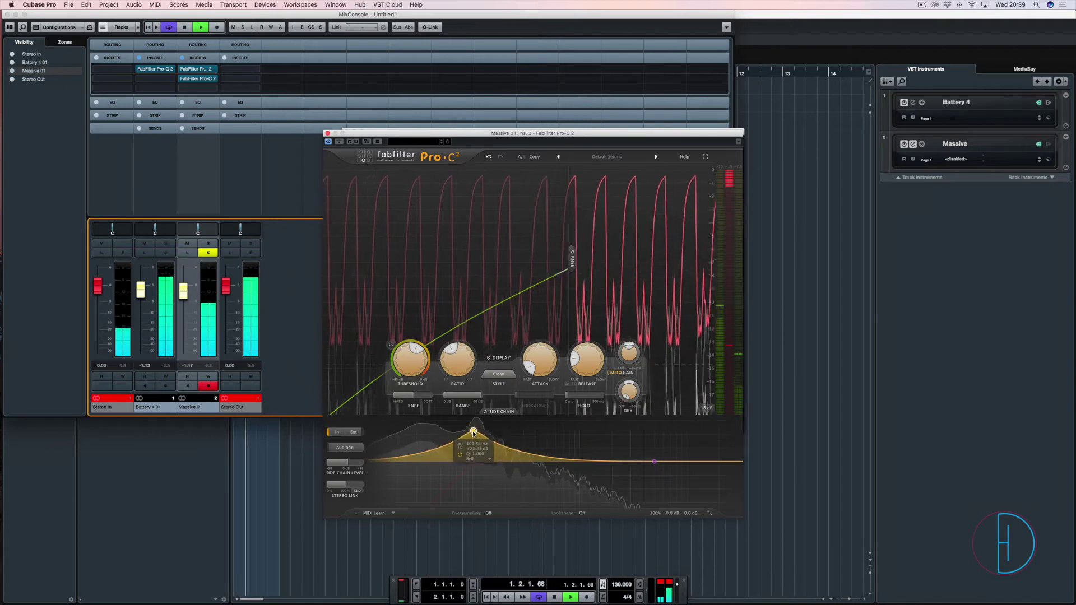
pyautogui.moveTo(474, 440); pyautogui.dragTo(473, 444)
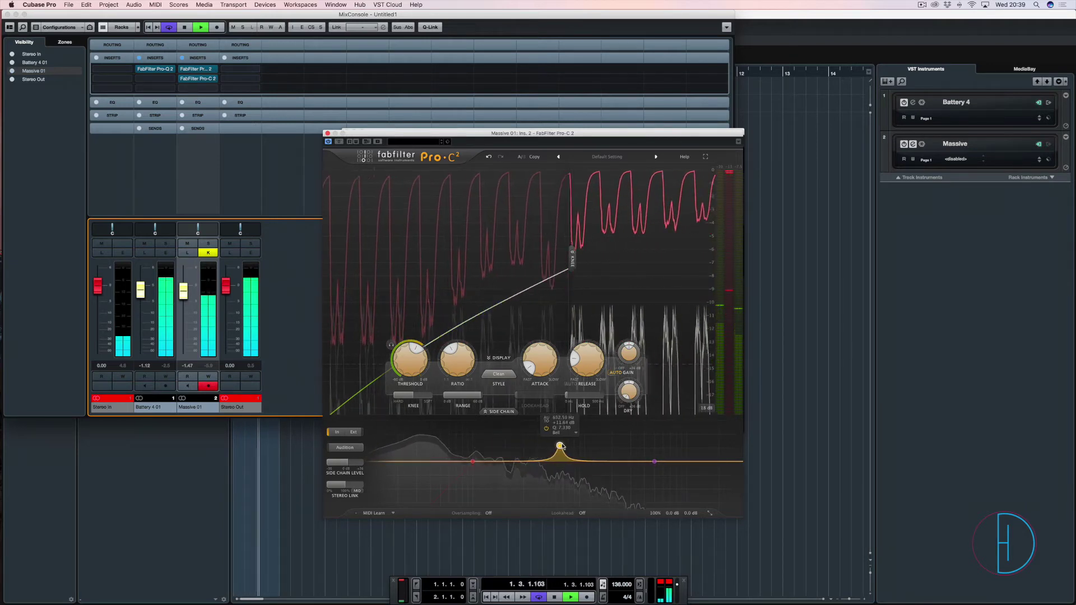
pyautogui.moveTo(592, 437); pyautogui.dragTo(595, 410)
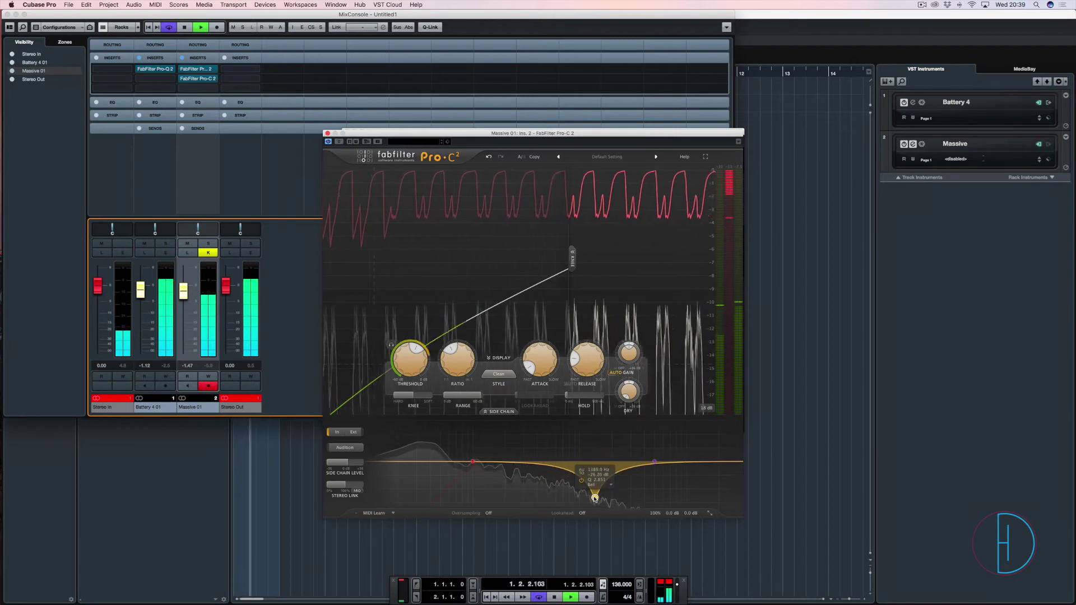
pyautogui.press('space')
pyautogui.moveTo(594, 474); pyautogui.dragTo(595, 488)
pyautogui.press('space')
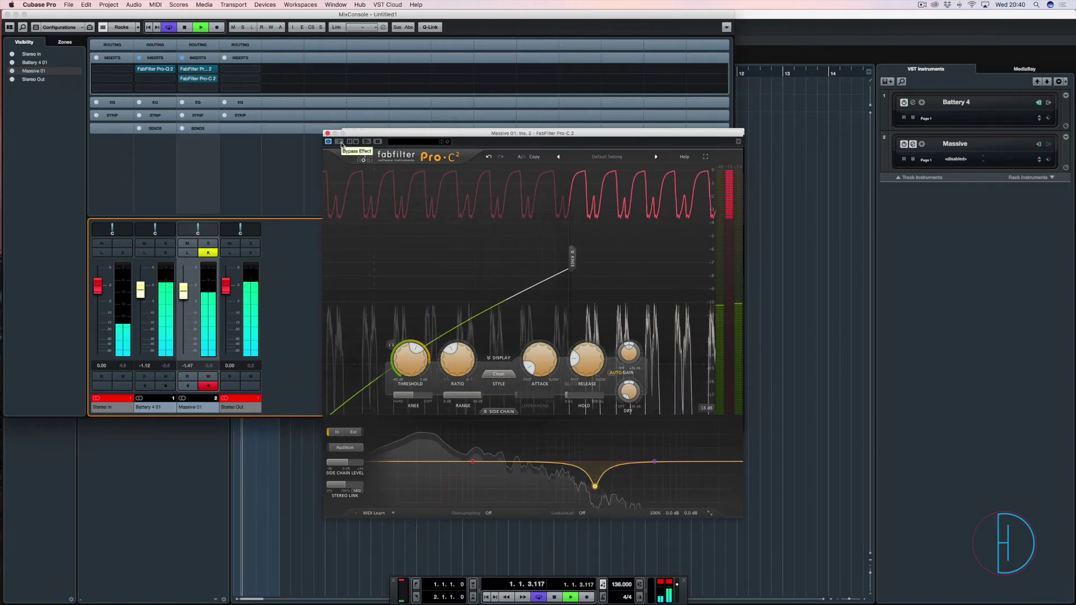
# Compare the loop with Pro-C 2 bypassed and active, leave it active and return to the project window
pyautogui.click(340, 142)
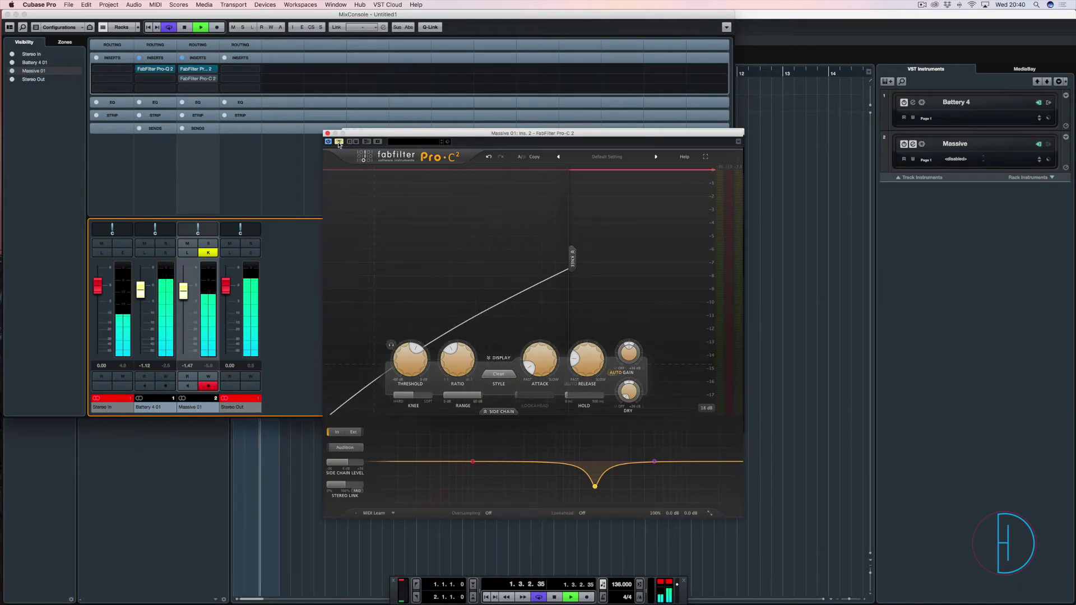
pyautogui.click(340, 142)
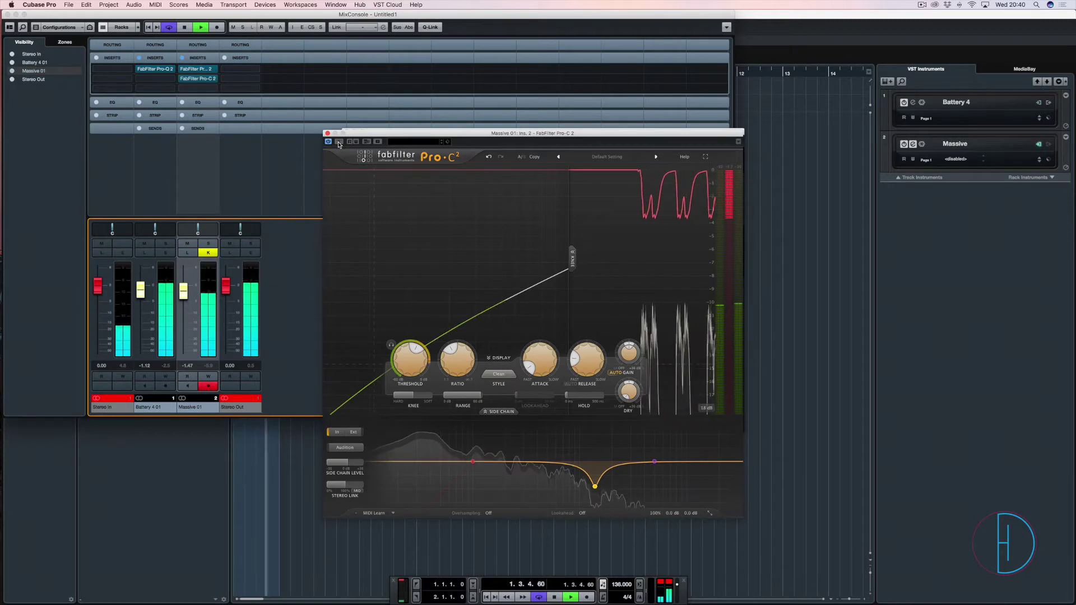
pyautogui.press('space')
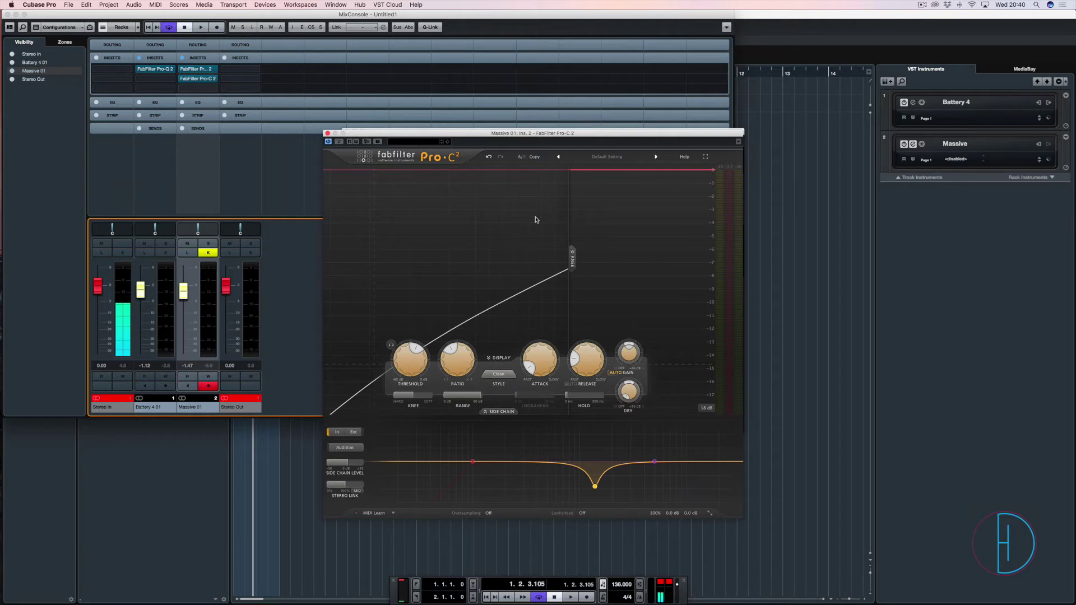
pyautogui.click(799, 254)
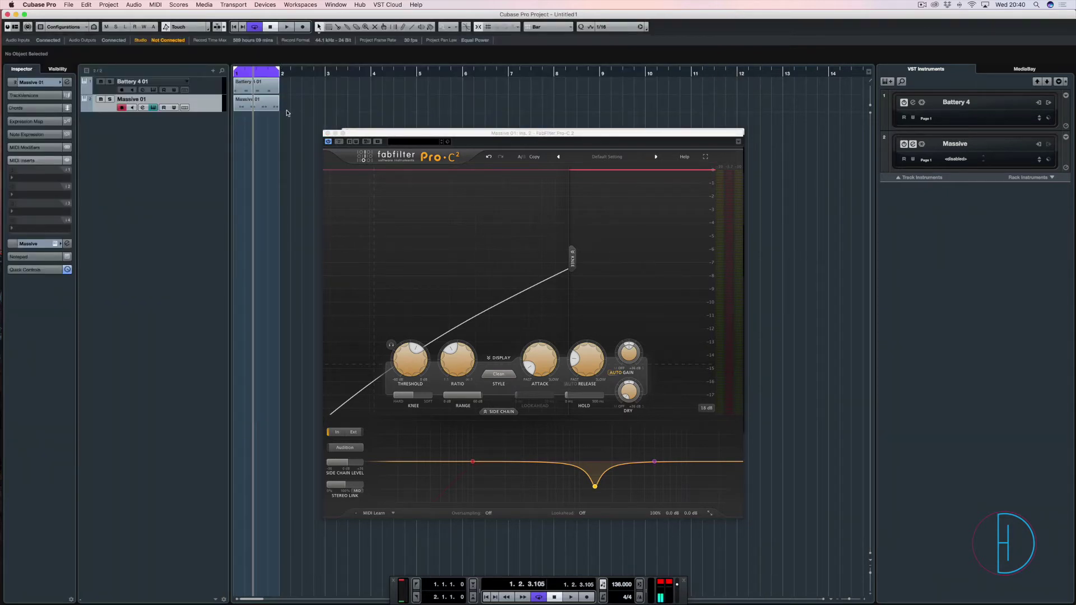
# Close the compressor window and add FabFilter Pro-Q 2 in the third insert slot of the Massive 01 channel
pyautogui.press('space')
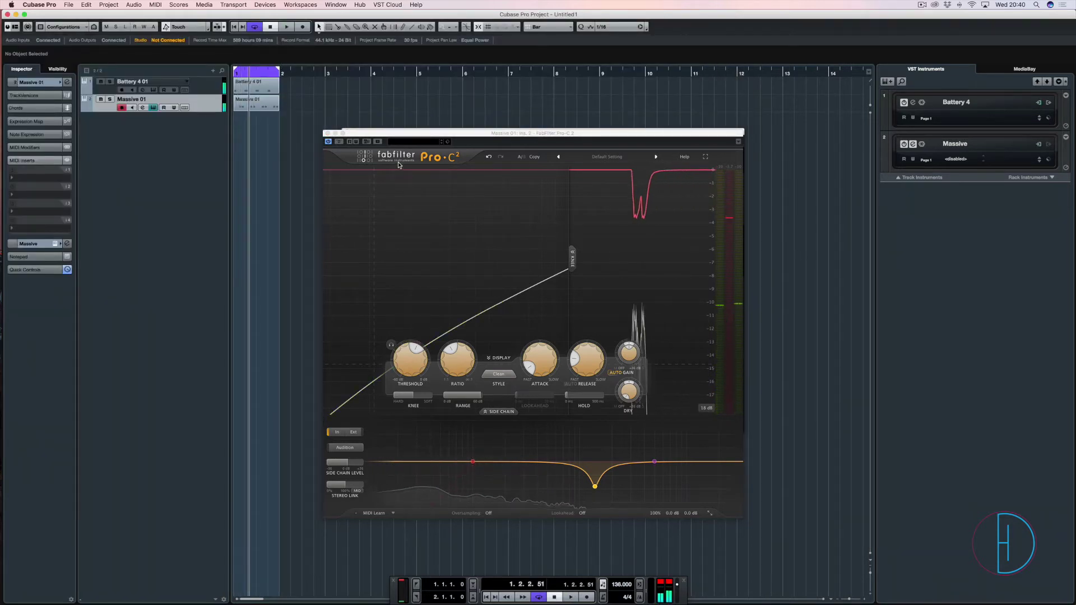
pyautogui.press('F3')
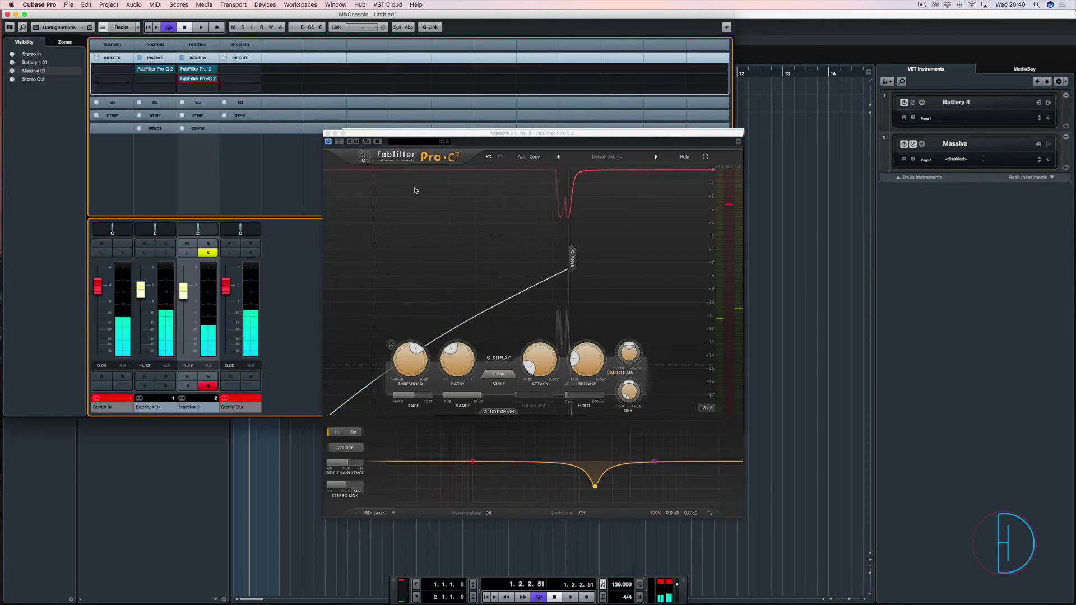
pyautogui.click(327, 132)
pyautogui.click(197, 88)
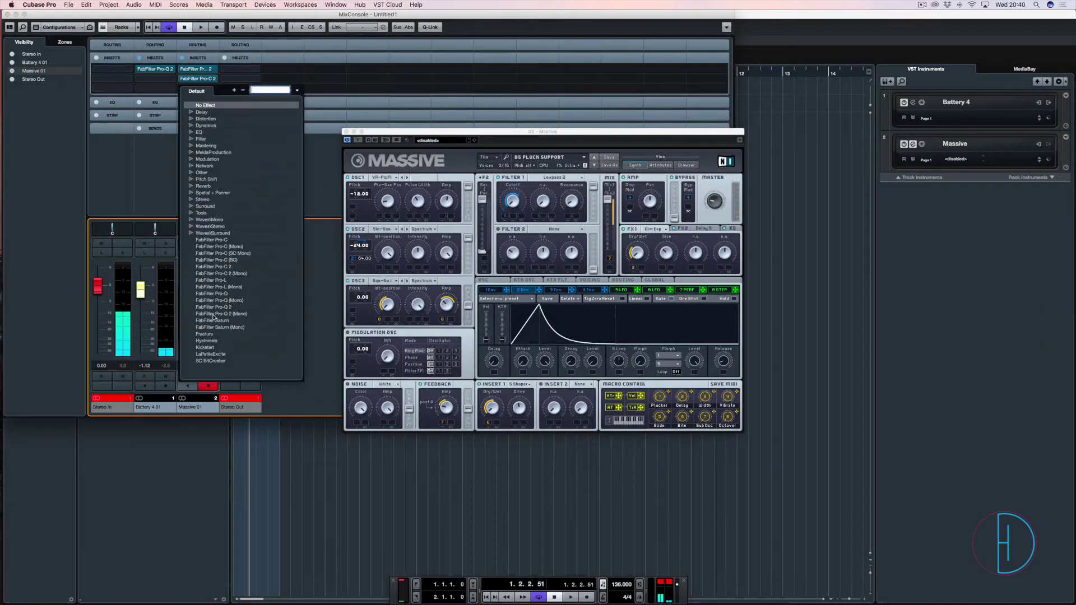
pyautogui.click(219, 307)
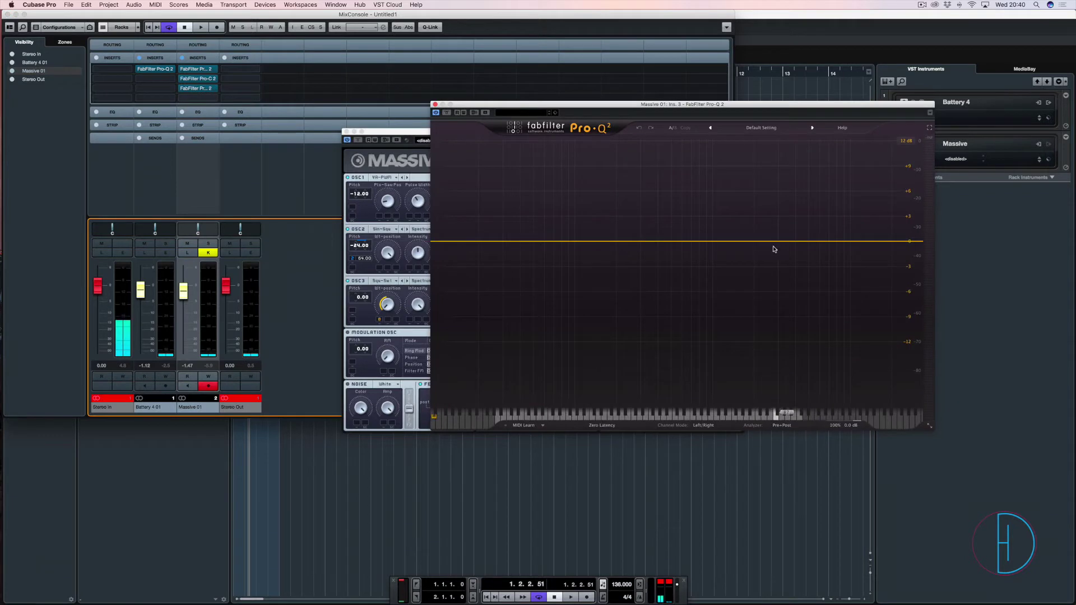
# Add a bell boost of about 7 dB near 5 kHz to the bass EQ and audition it with the loop
pyautogui.press('space')
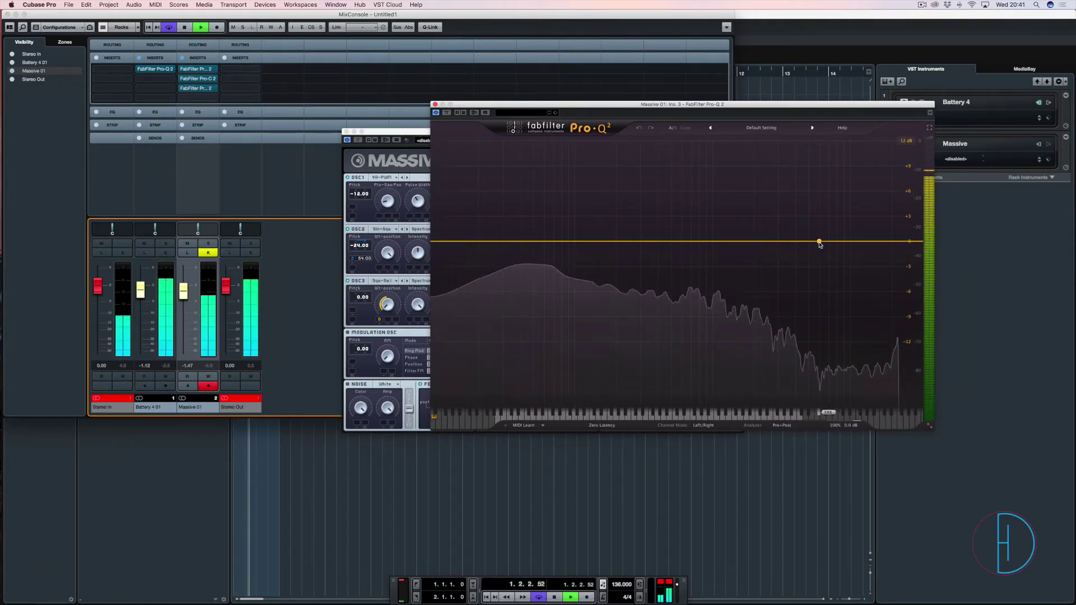
pyautogui.moveTo(819, 241); pyautogui.dragTo(809, 183)
pyautogui.press('space')
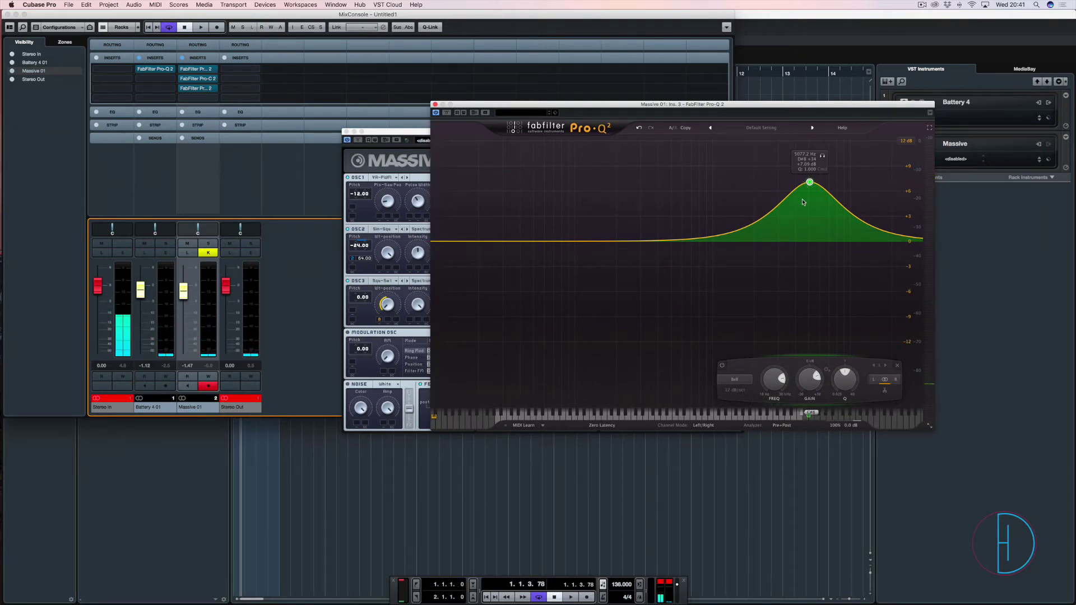
pyautogui.press('space')
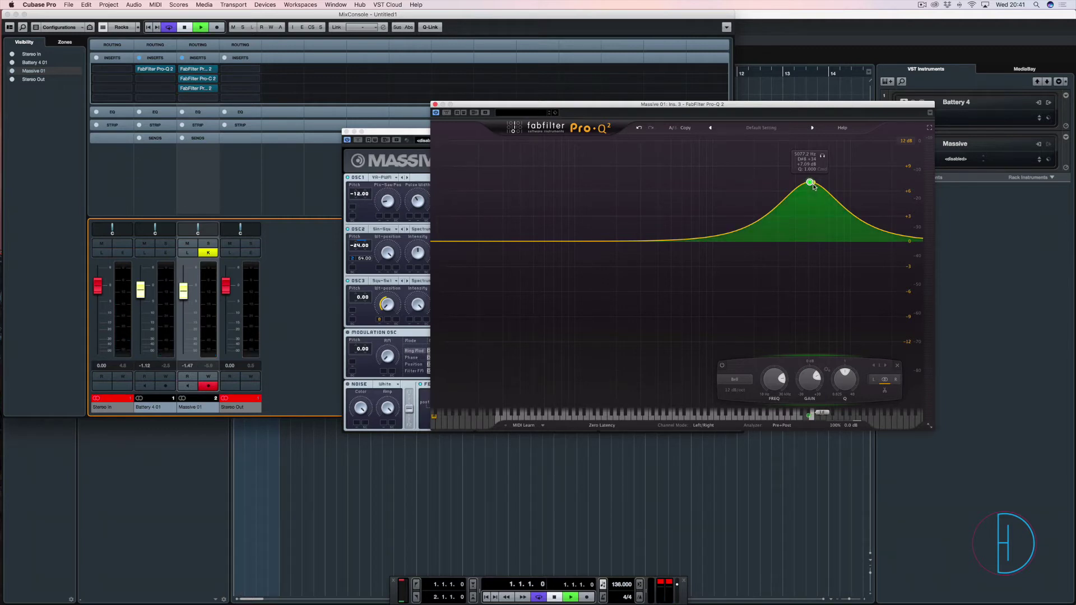
# Try the bell boost at about 1.1 kHz and 6.5 dB, auditioning it with a very narrow and a wider Q
pyautogui.moveTo(810, 183); pyautogui.dragTo(718, 219)
pyautogui.press('space')
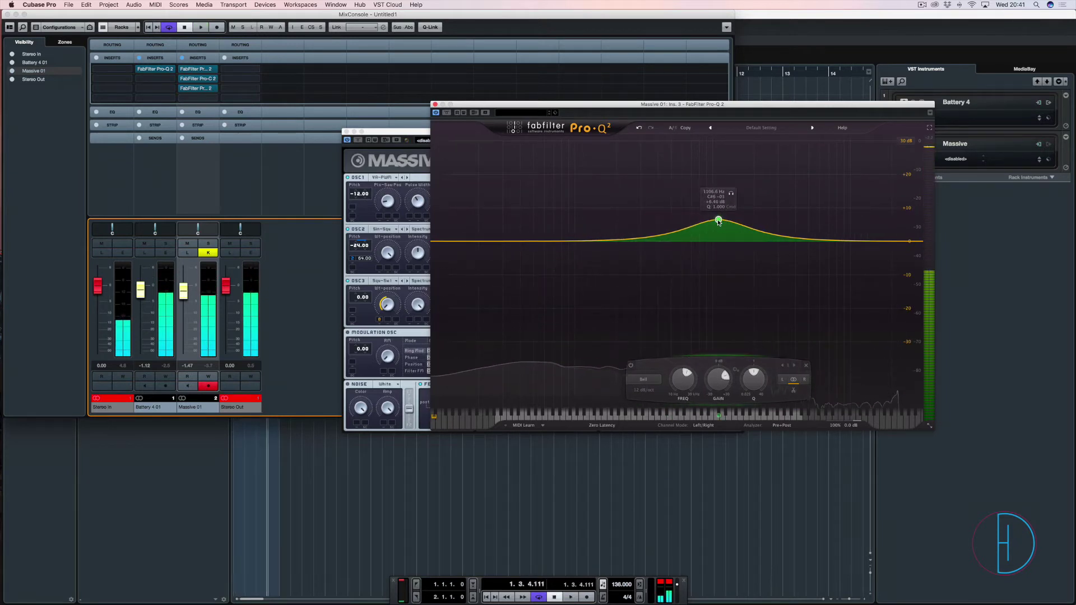
pyautogui.scroll(-3, 719, 221)
pyautogui.scroll(10, 718, 221)
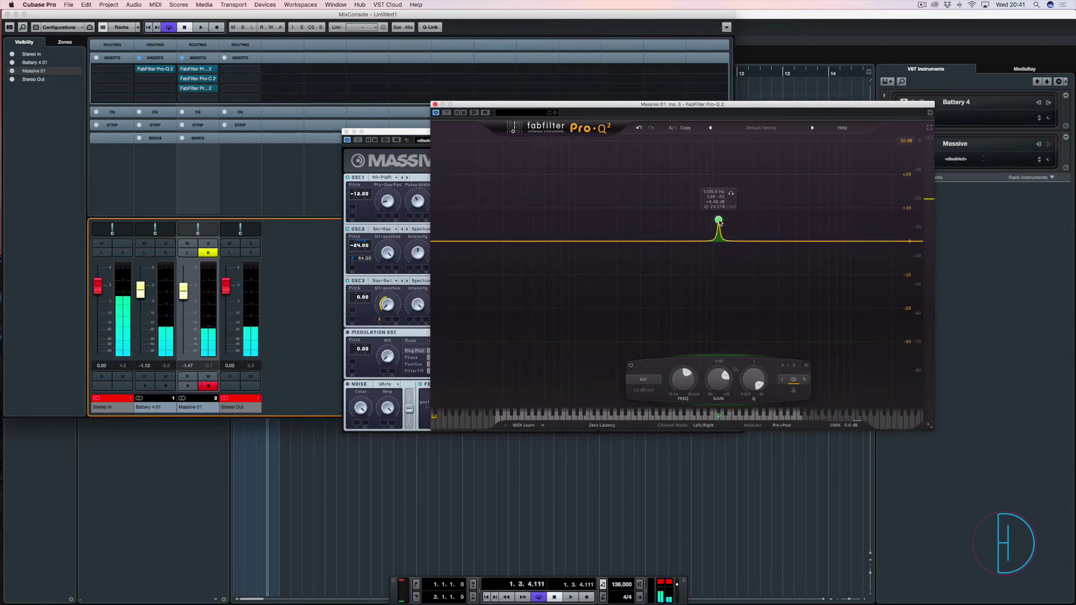
pyautogui.scroll(3, 719, 223)
pyautogui.press('space')
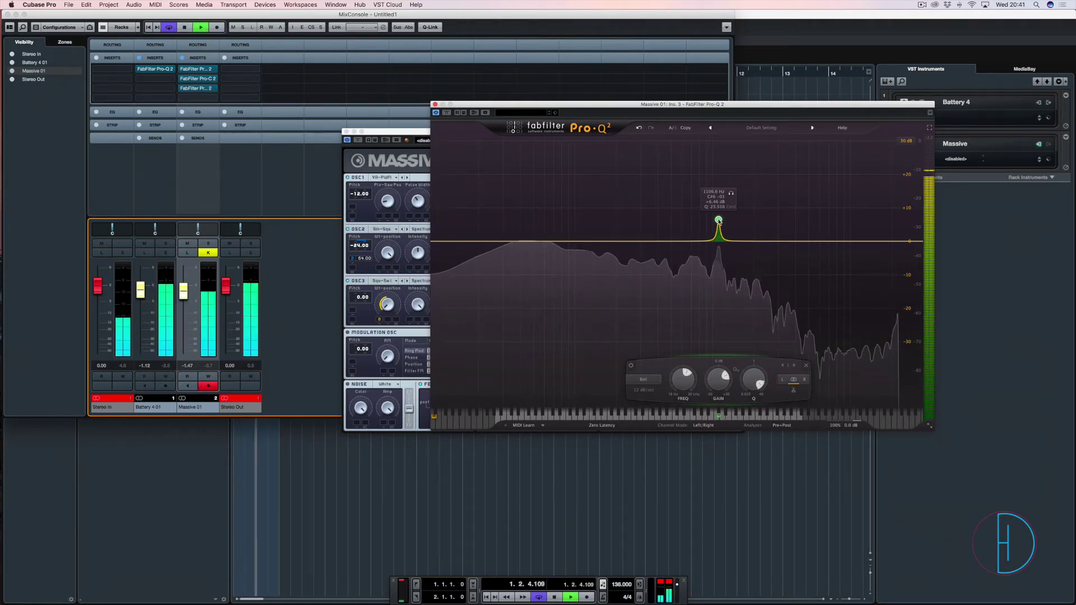
pyautogui.scroll(1, 719, 222)
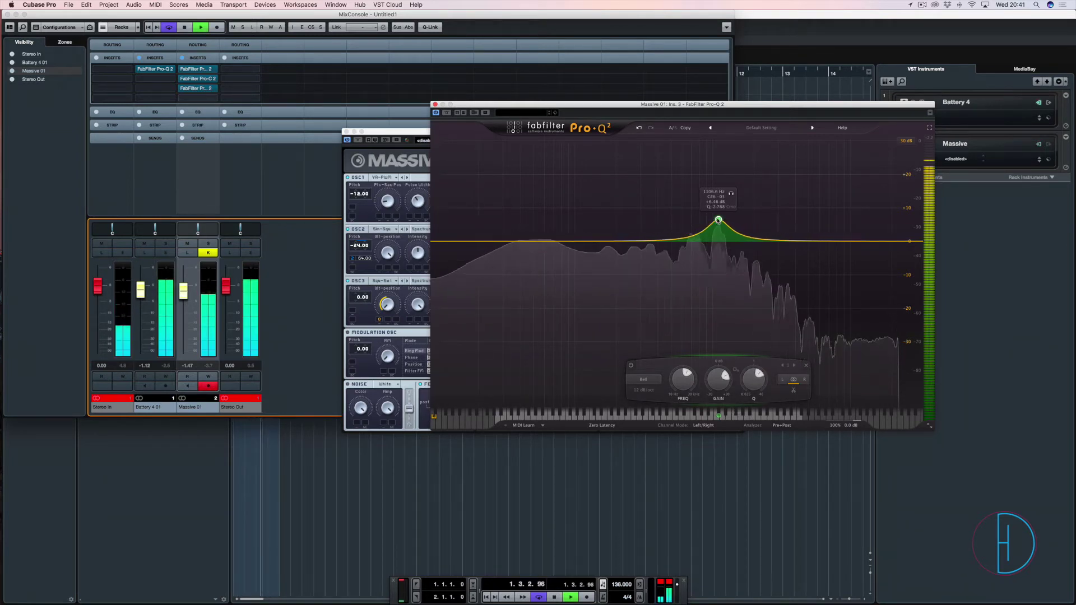
# Move the bell boost to about 6.2 kHz at roughly 6.5 dB and broaden its Q to about 0.5
pyautogui.moveTo(719, 221); pyautogui.dragTo(820, 220)
pyautogui.scroll(-5, 820, 186)
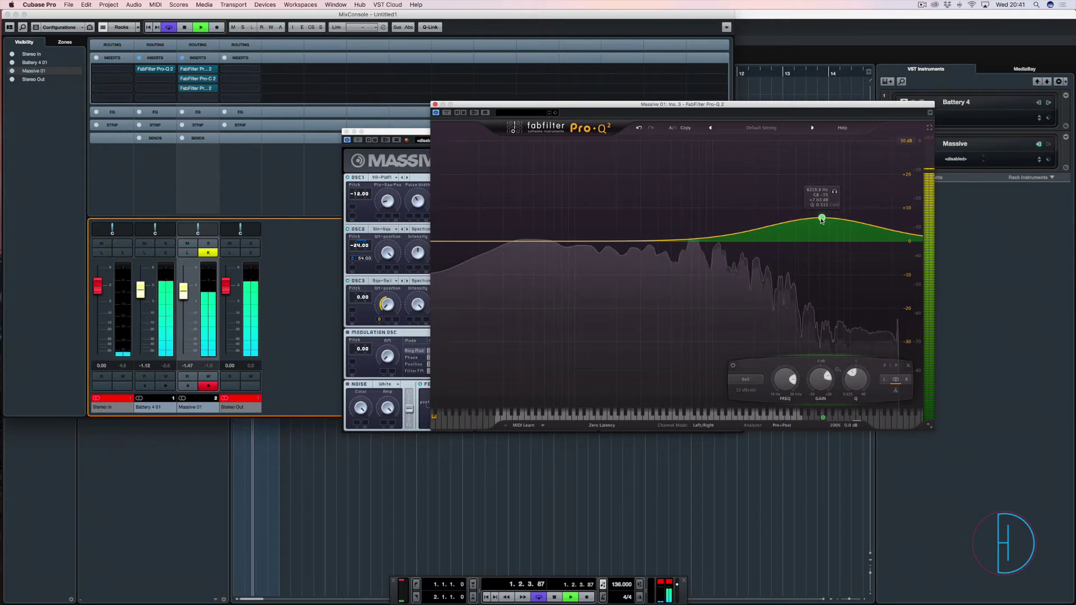
pyautogui.press('space')
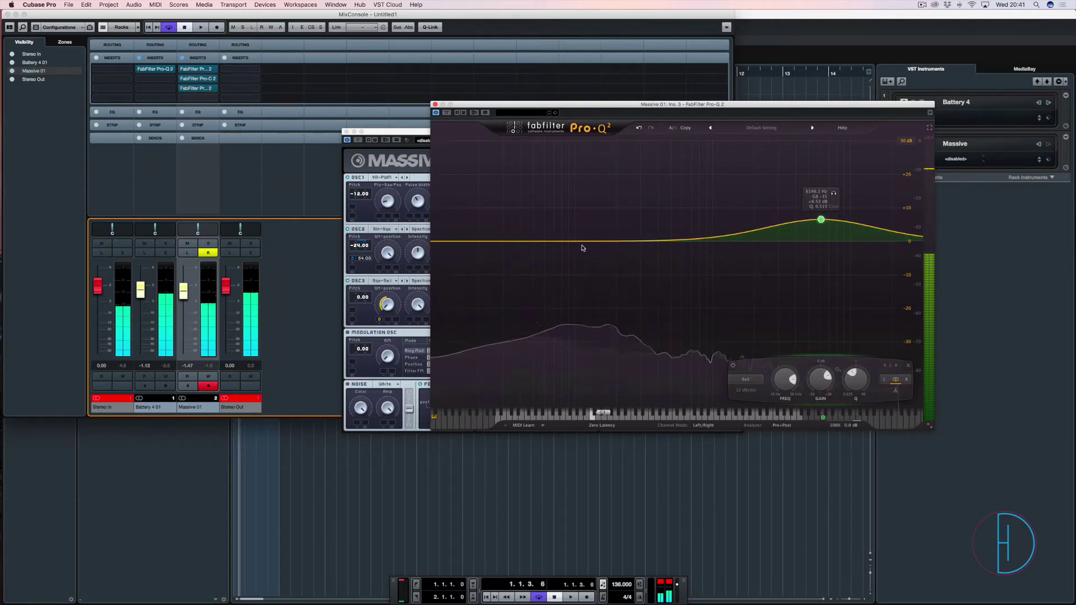
# Add a low bell cut at about 68 Hz, about -5.3 dB with a Q of about 2.5, and audition it
pyautogui.moveTo(534, 244); pyautogui.dragTo(552, 243)
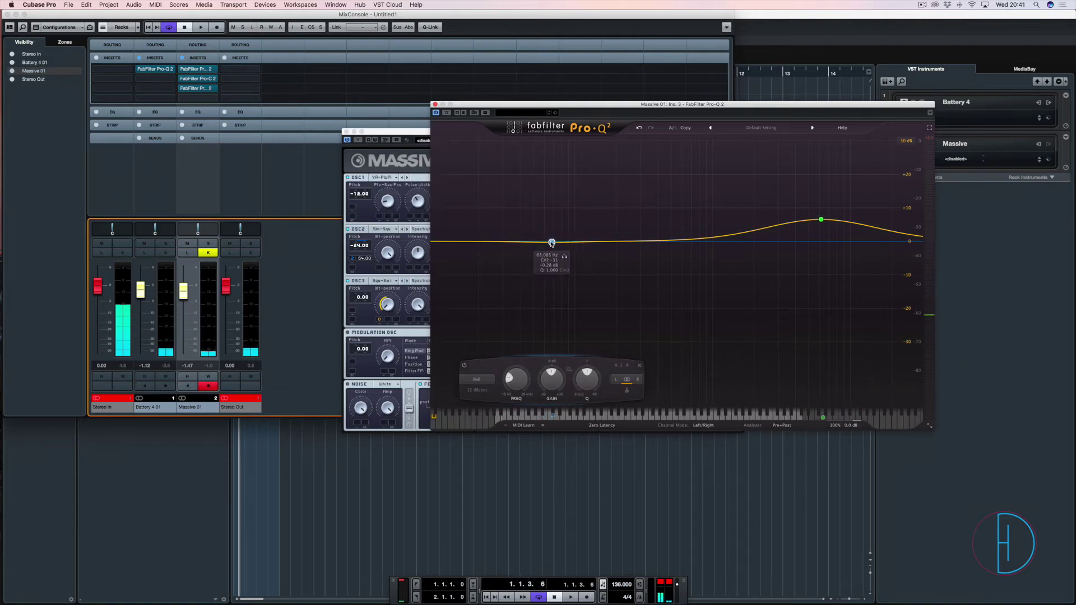
pyautogui.scroll(2, 587, 379)
pyautogui.scroll(-4, 546, 378)
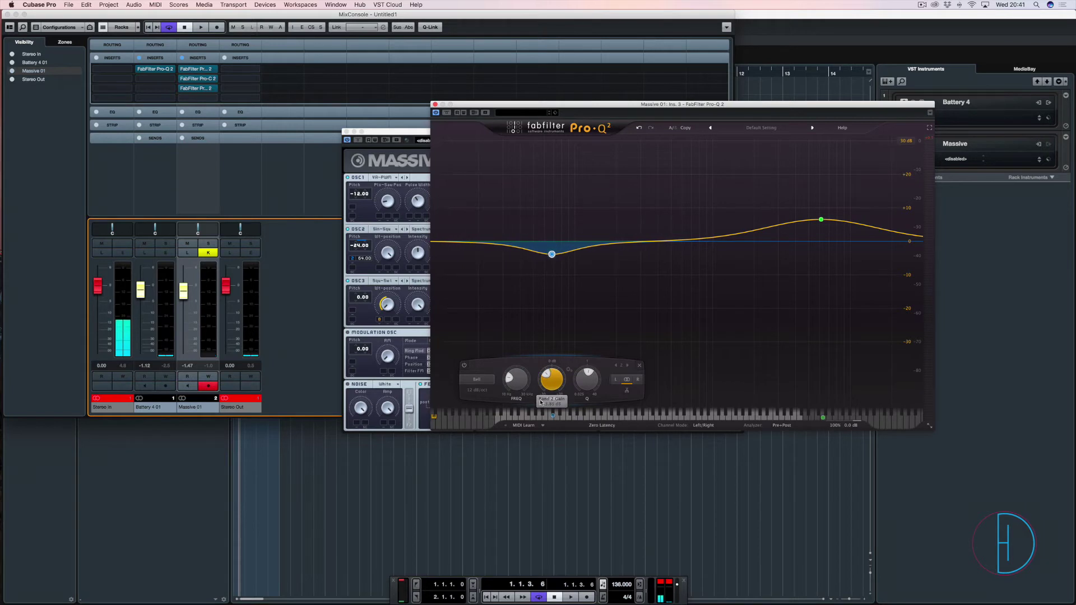
pyautogui.scroll(-2, 543, 380)
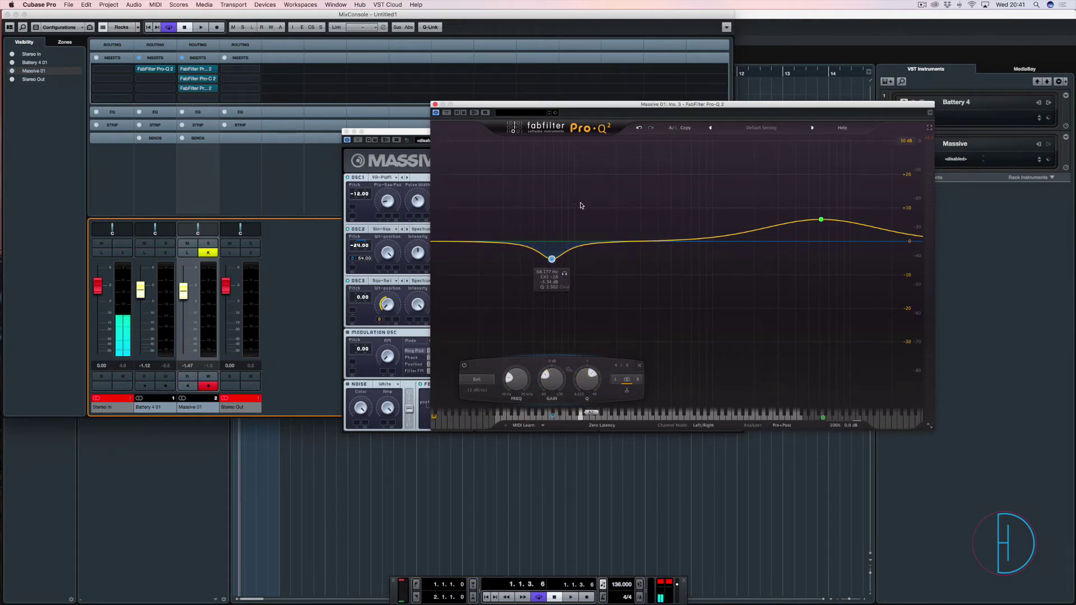
pyautogui.press('space')
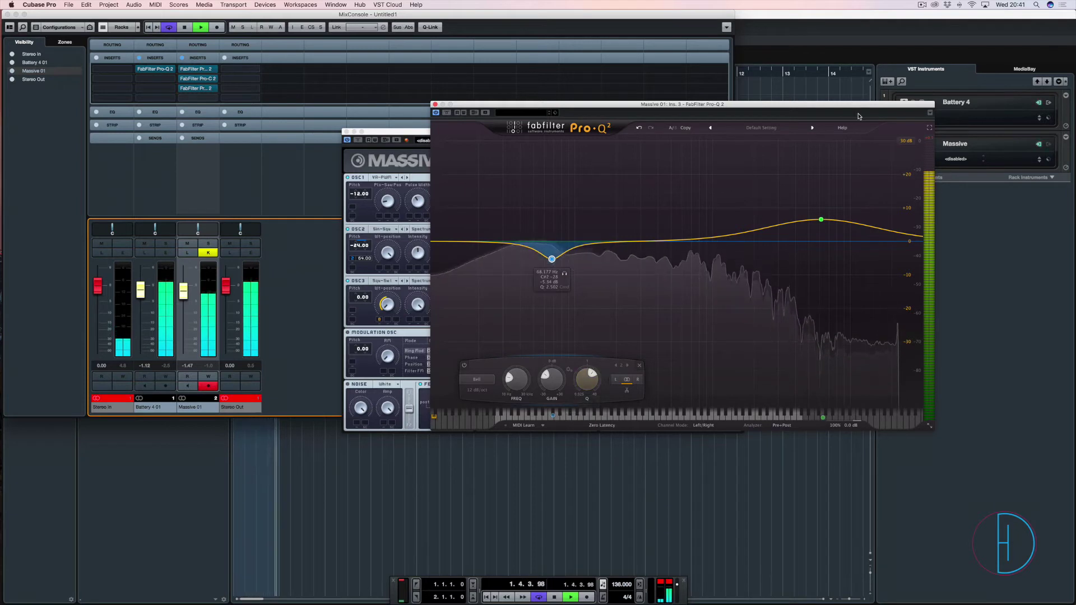
pyautogui.press('space')
# Ease the low bell cut to about -1.5 dB on a 6 dB display range, then close the Pro-Q 2 and Massive windows
pyautogui.click(906, 142)
pyautogui.click(909, 155)
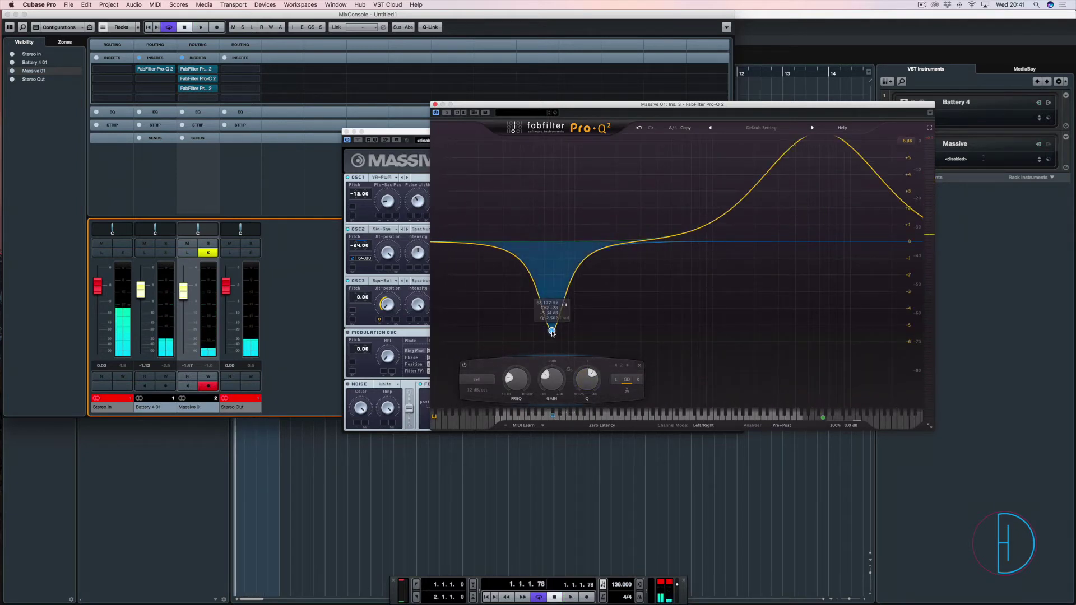
pyautogui.moveTo(543, 385); pyautogui.dragTo(549, 379)
pyautogui.press('space')
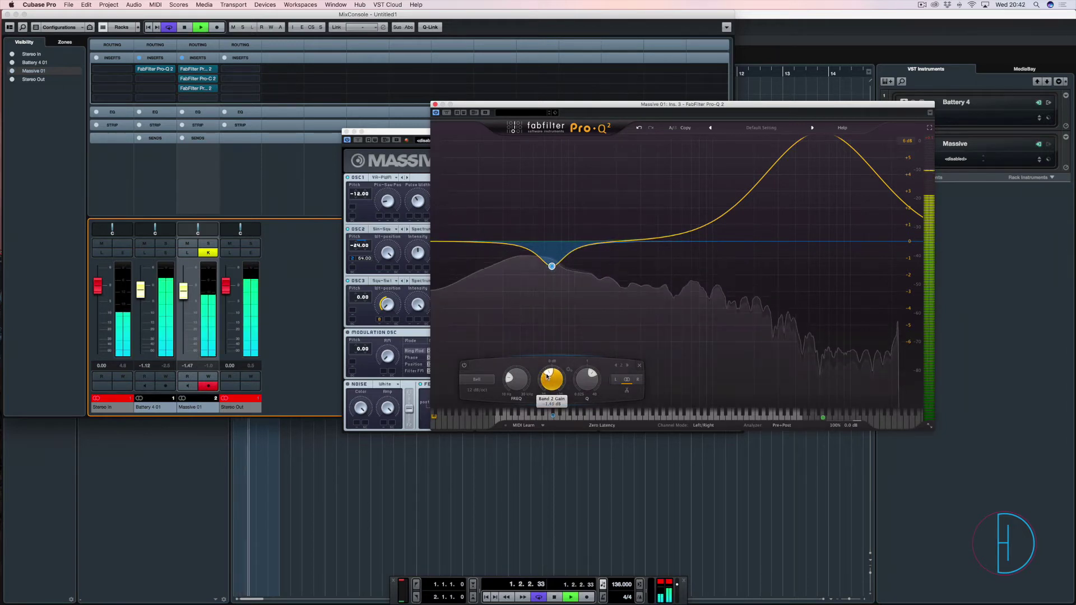
pyautogui.click(435, 104)
pyautogui.press('space')
pyautogui.click(346, 131)
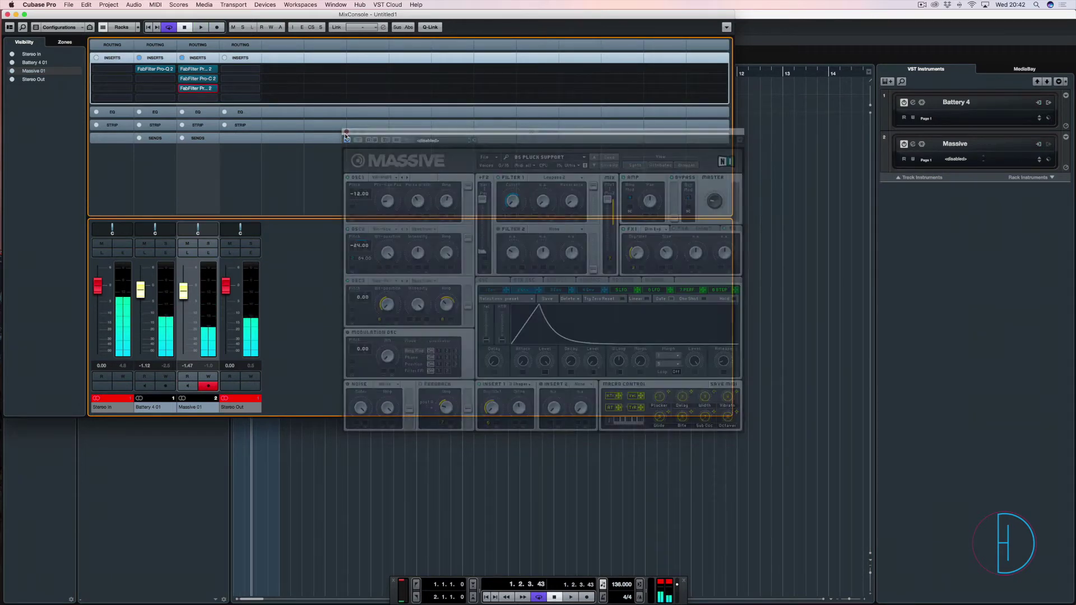
# Compare the loop with all Massive 01 inserts bypassed and active, leaving them active
pyautogui.click(181, 58)
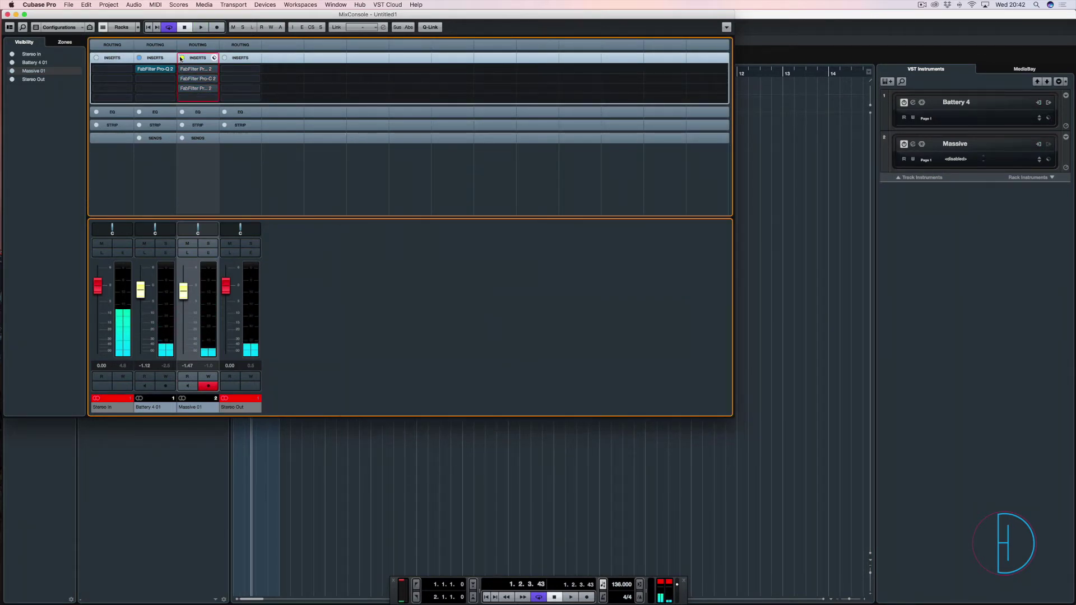
pyautogui.press('space')
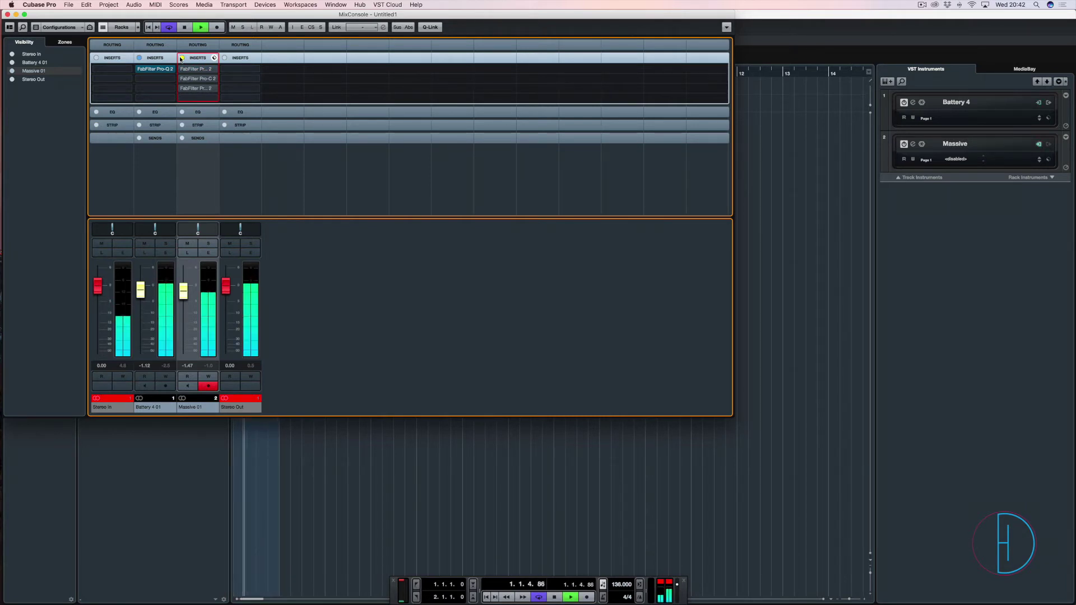
pyautogui.click(182, 58)
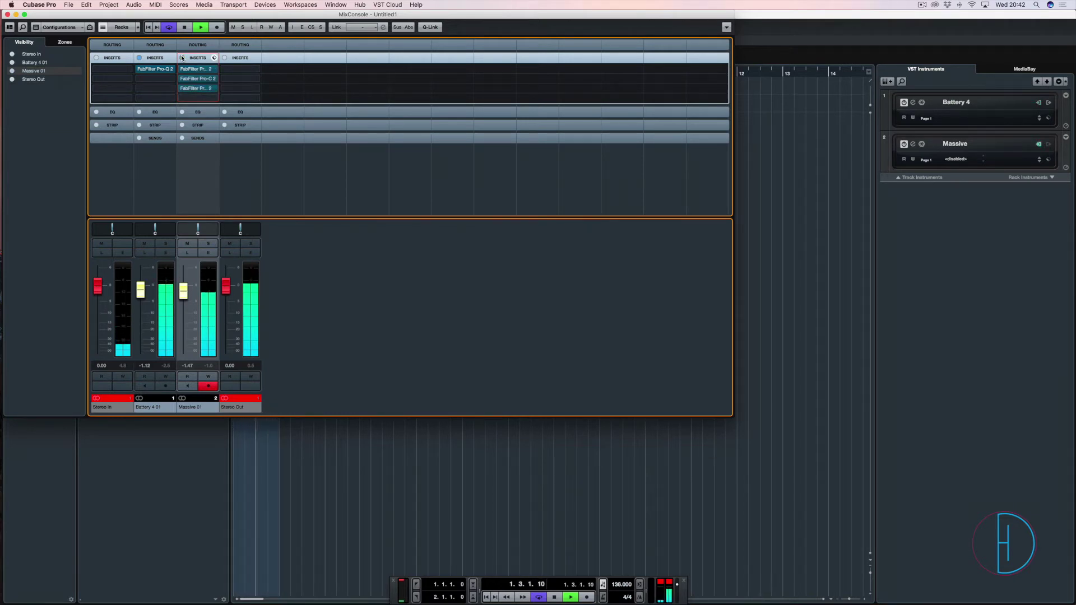
pyautogui.press('space')
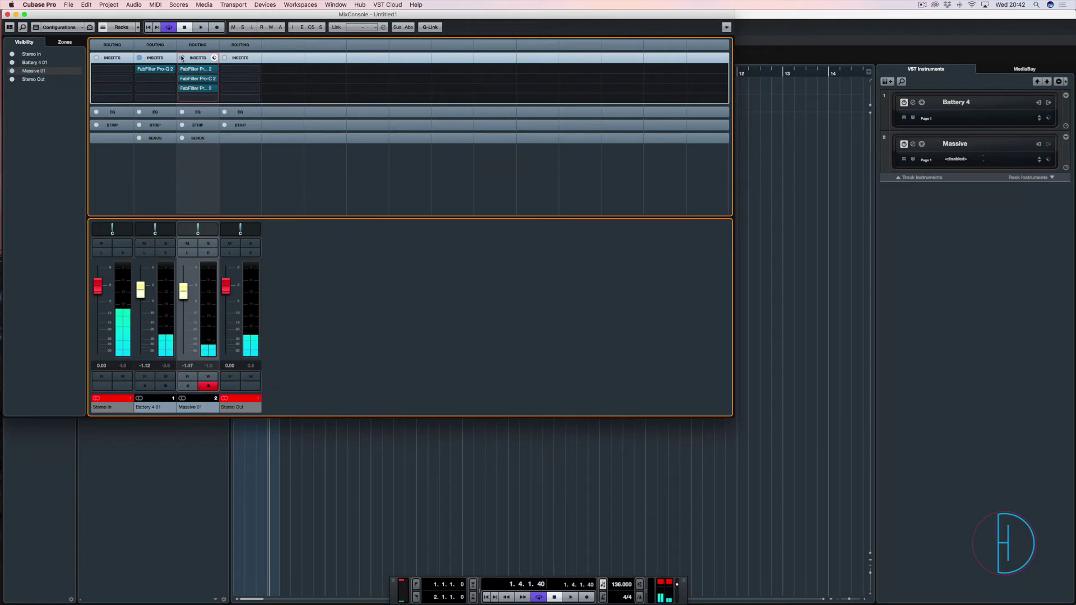
# Move the second Pro-Q 2 to the fourth insert slot of Massive 01 and load FabFilter Saturn in the third
pyautogui.click(197, 97)
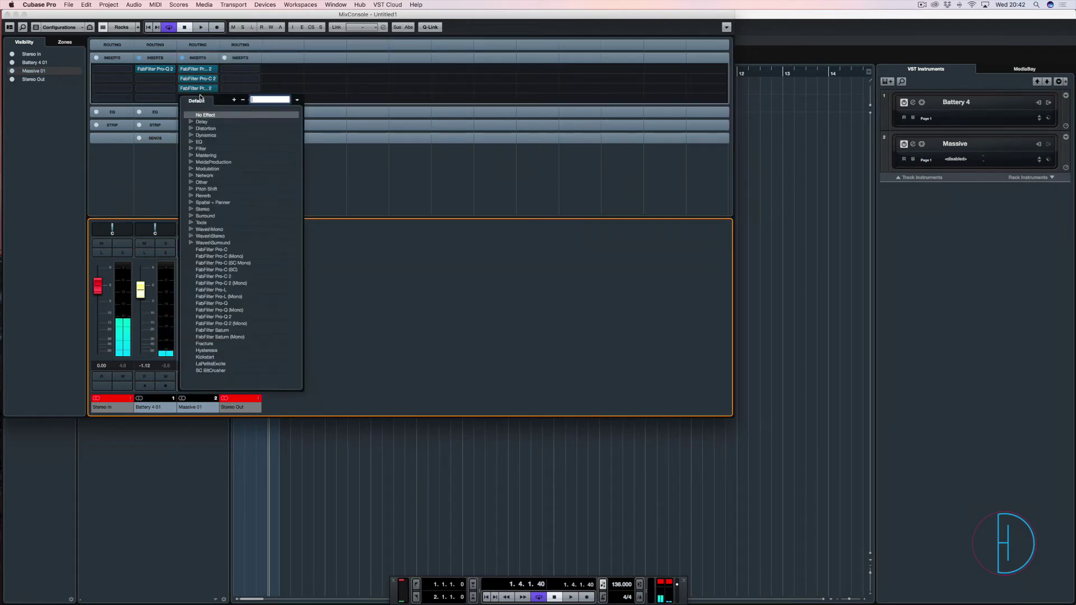
pyautogui.click(242, 88)
pyautogui.moveTo(197, 88); pyautogui.dragTo(185, 100)
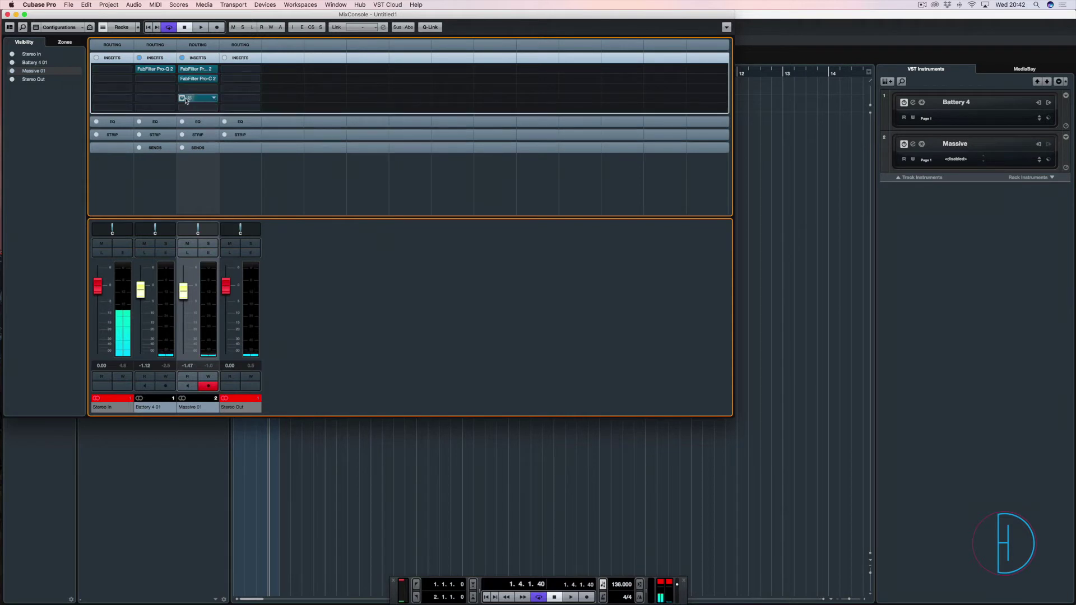
pyautogui.click(182, 100)
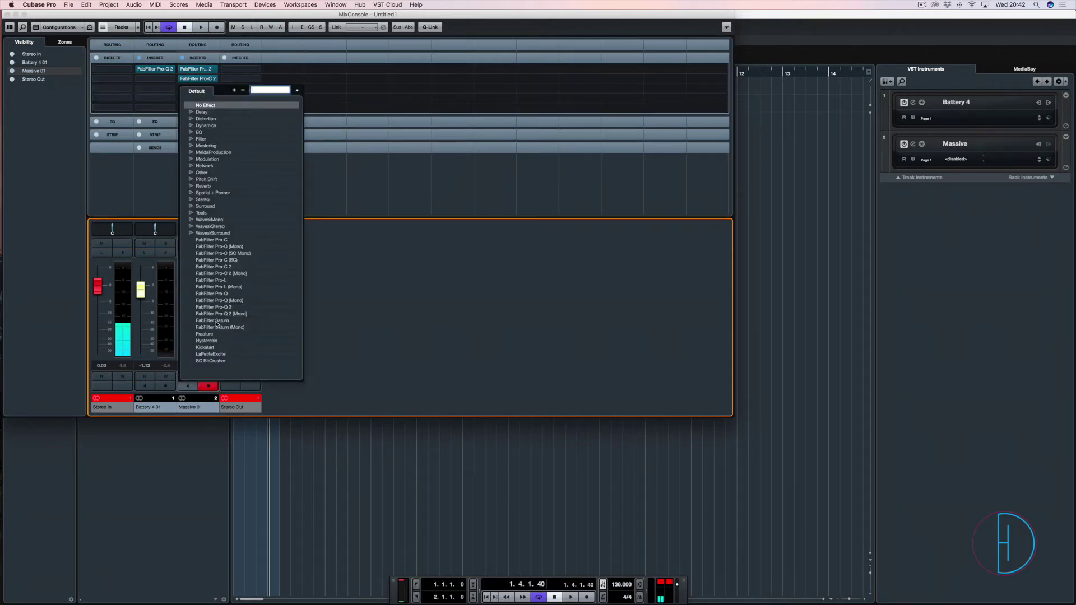
pyautogui.click(216, 321)
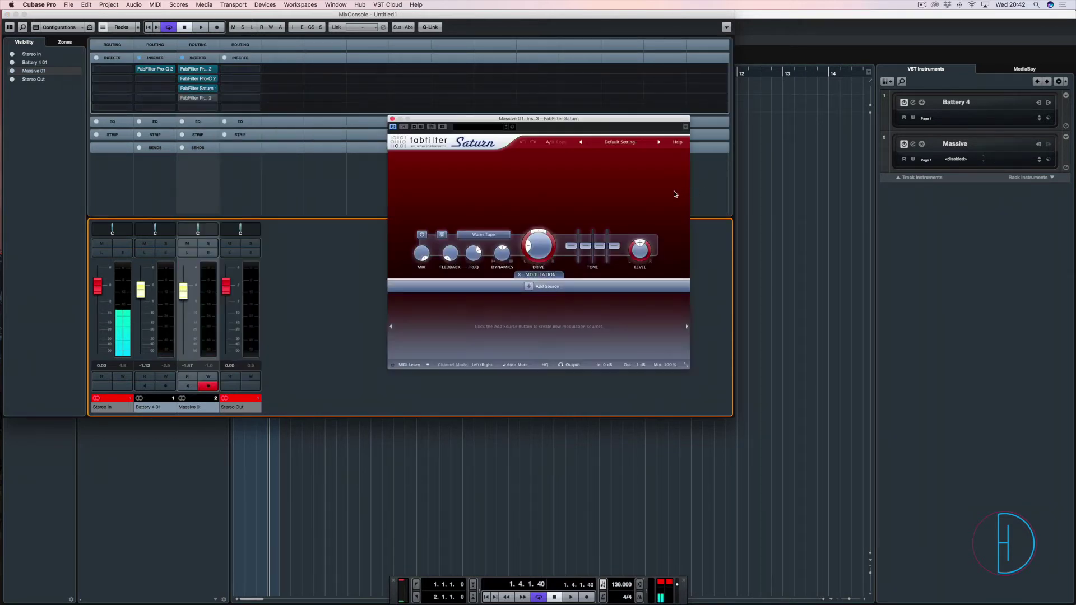
# Split Saturn into three frequency bands while the loop plays and raise the low band's level slightly
pyautogui.press('space')
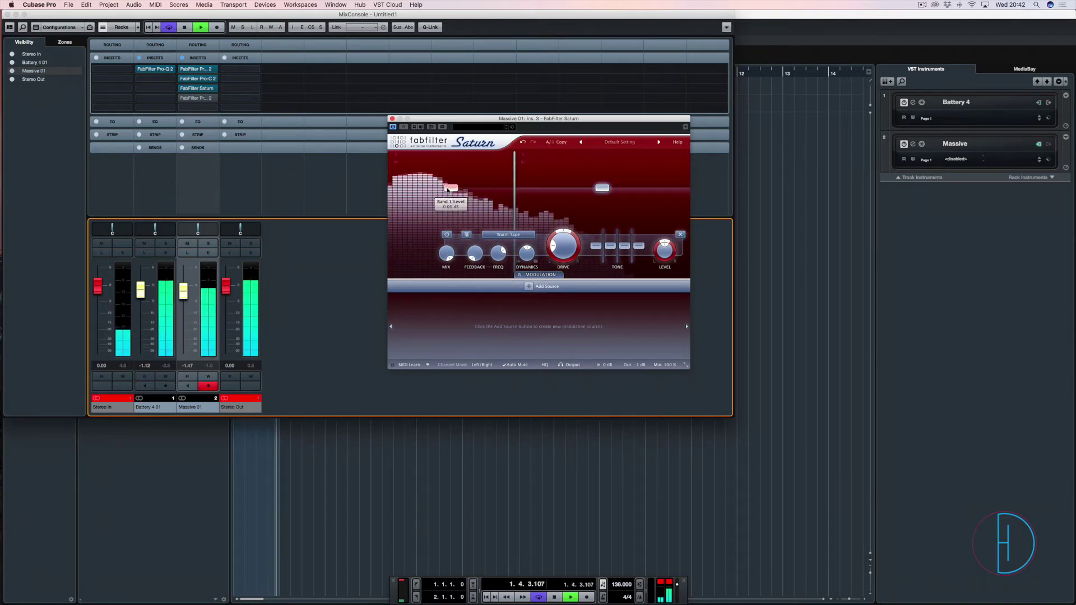
pyautogui.moveTo(447, 190)
pyautogui.mouseDown()
pyautogui.moveTo(447, 174)
pyautogui.moveTo(447, 186)
pyautogui.mouseUp()
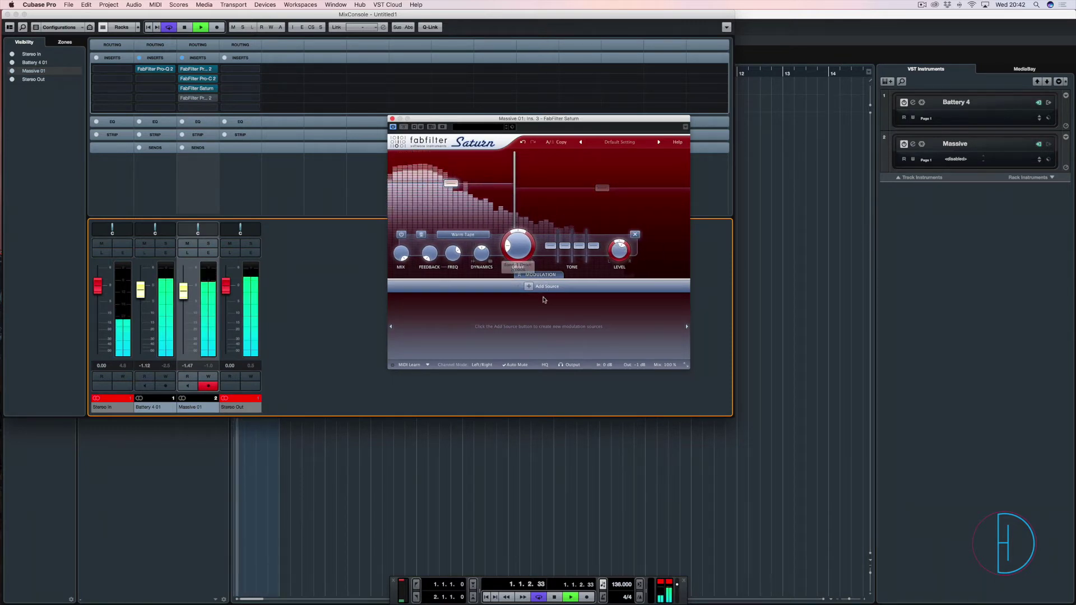
pyautogui.click(603, 189)
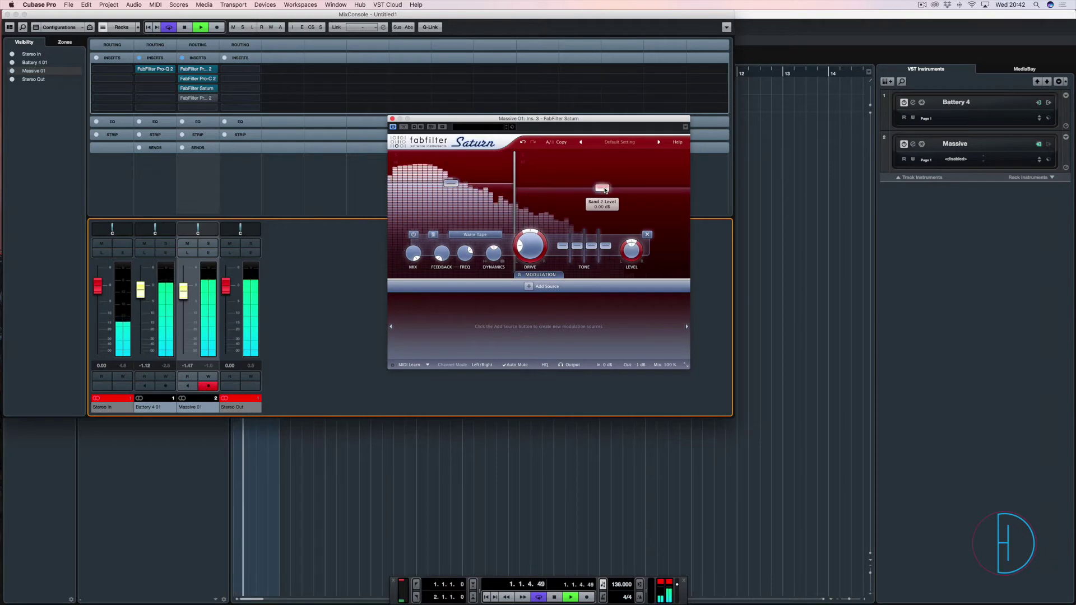
pyautogui.click(606, 161)
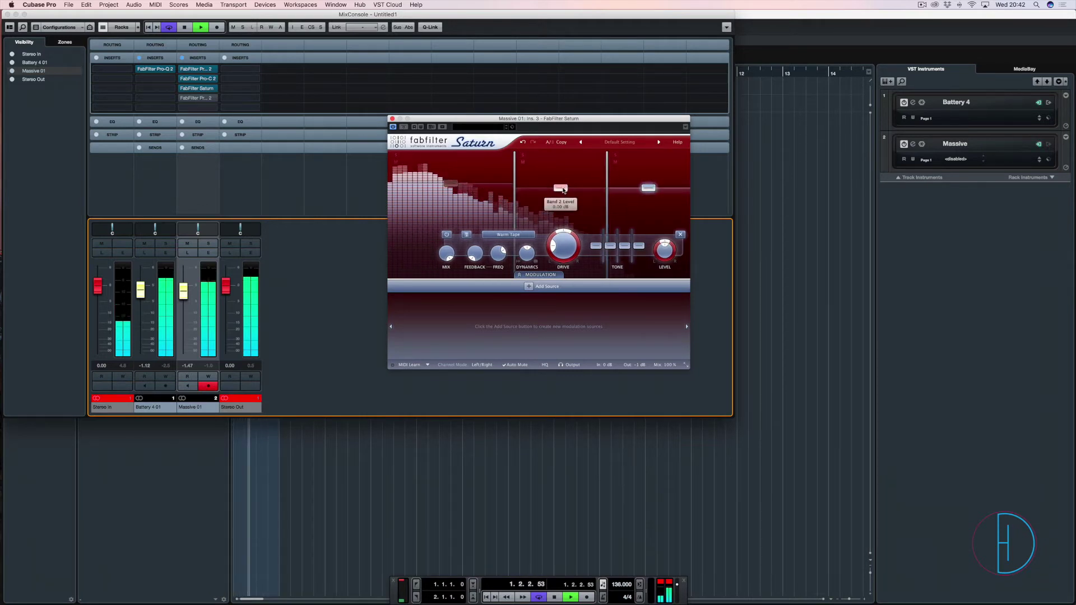
# Nudge Saturn's middle band level to about +0.2 dB and raise the high band's level slightly
pyautogui.moveTo(563, 190); pyautogui.dragTo(565, 187)
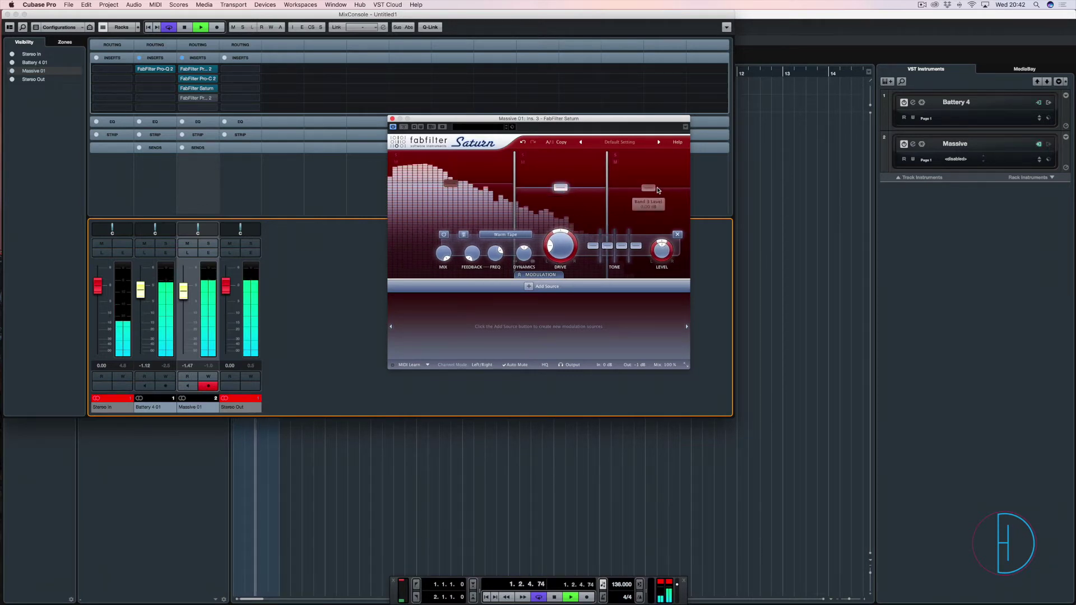
pyautogui.moveTo(648, 189); pyautogui.dragTo(652, 186)
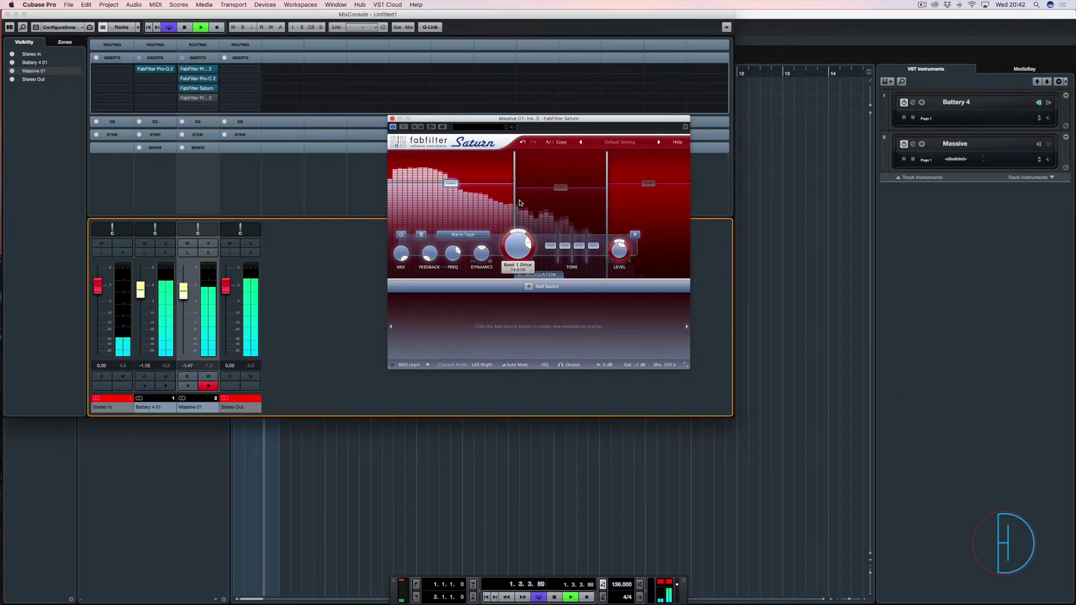
# Lower the low band's Drive in Saturn to 0% and bring it partly back up while the loop plays, and close Saturn
pyautogui.moveTo(520, 223); pyautogui.dragTo(521, 230)
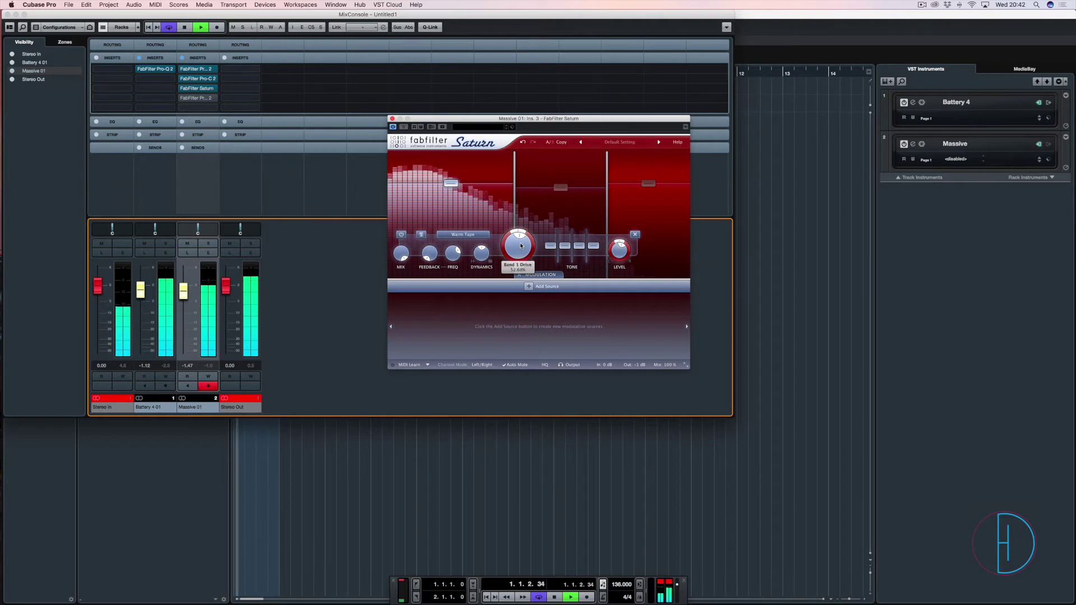
pyautogui.moveTo(520, 250); pyautogui.dragTo(515, 308)
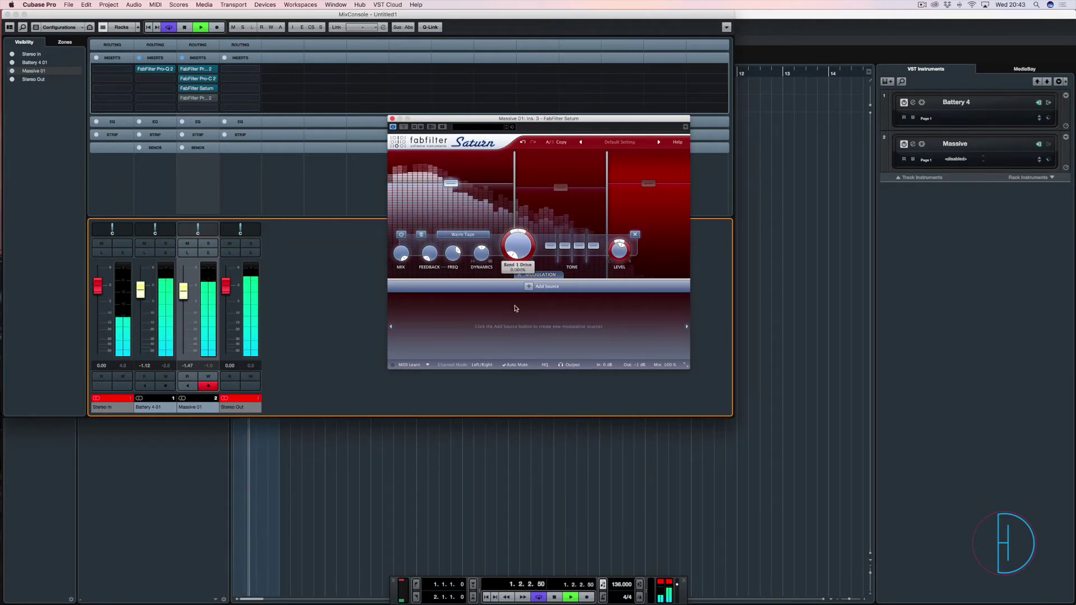
pyautogui.moveTo(516, 308); pyautogui.dragTo(515, 266)
pyautogui.press('space')
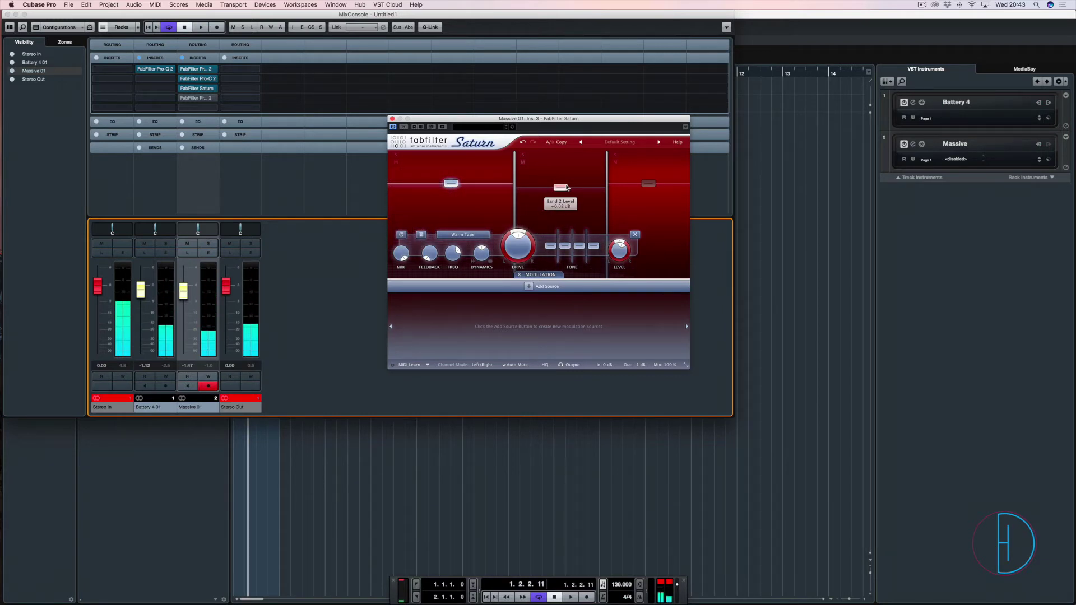
pyautogui.press('space')
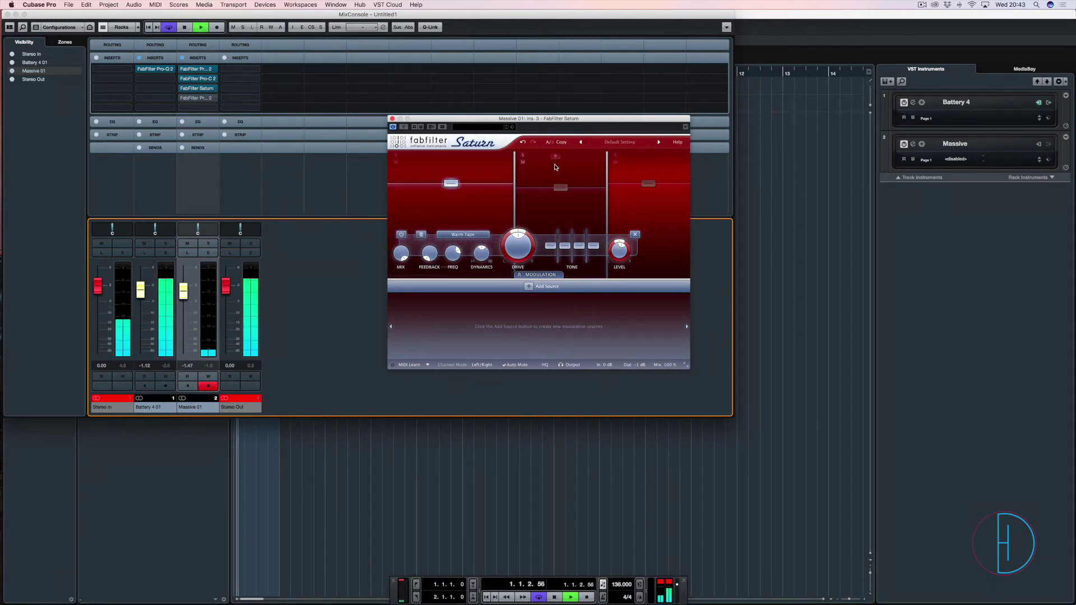
pyautogui.press('space')
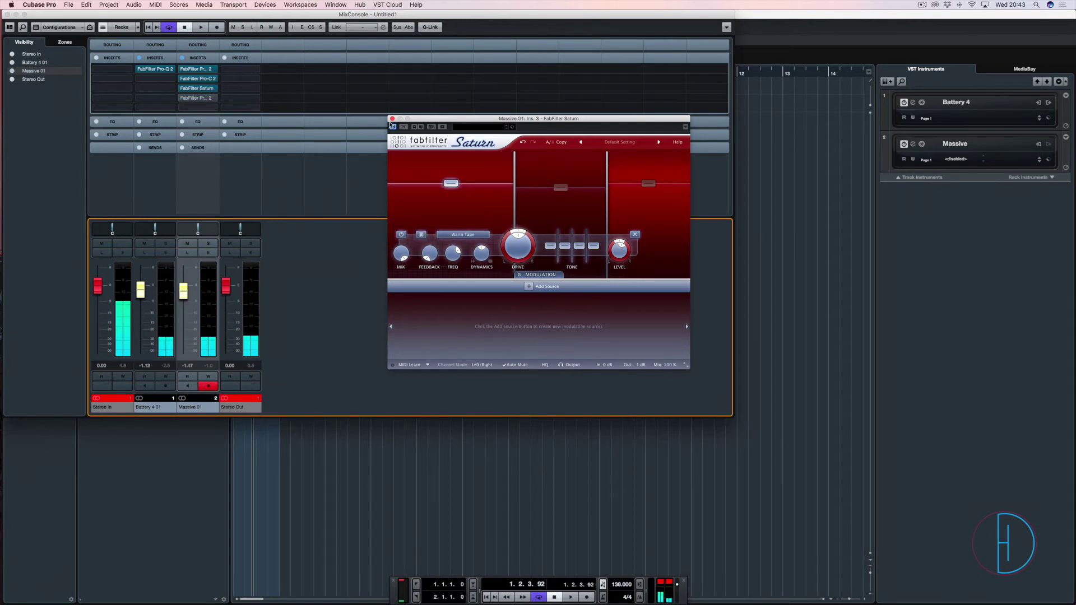
pyautogui.click(393, 119)
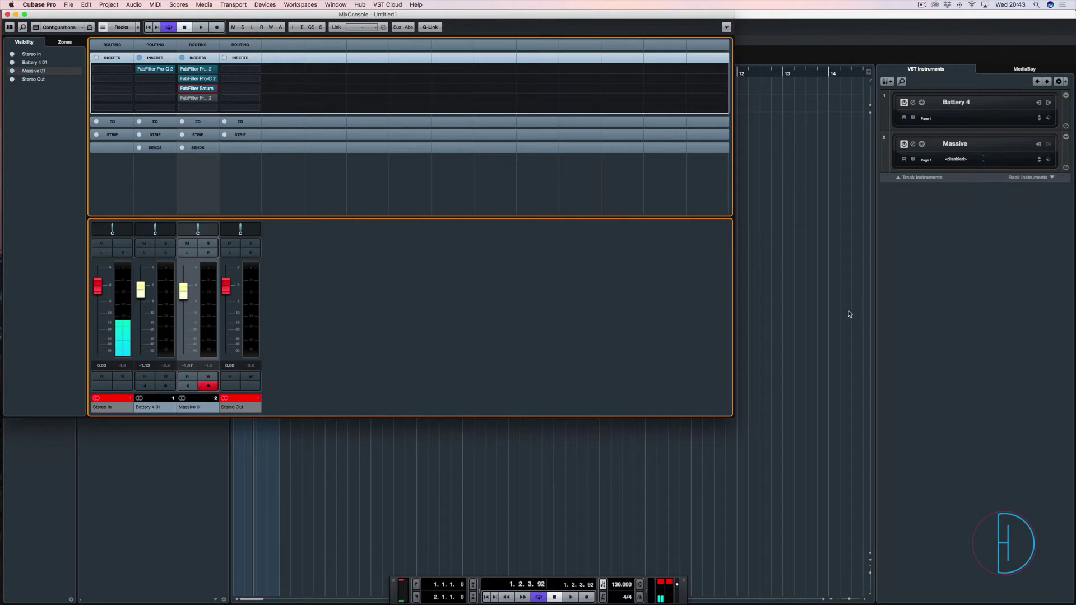
# Close the MixConsole, stop playback and add a new instrument track with Massive
pyautogui.press('F3')
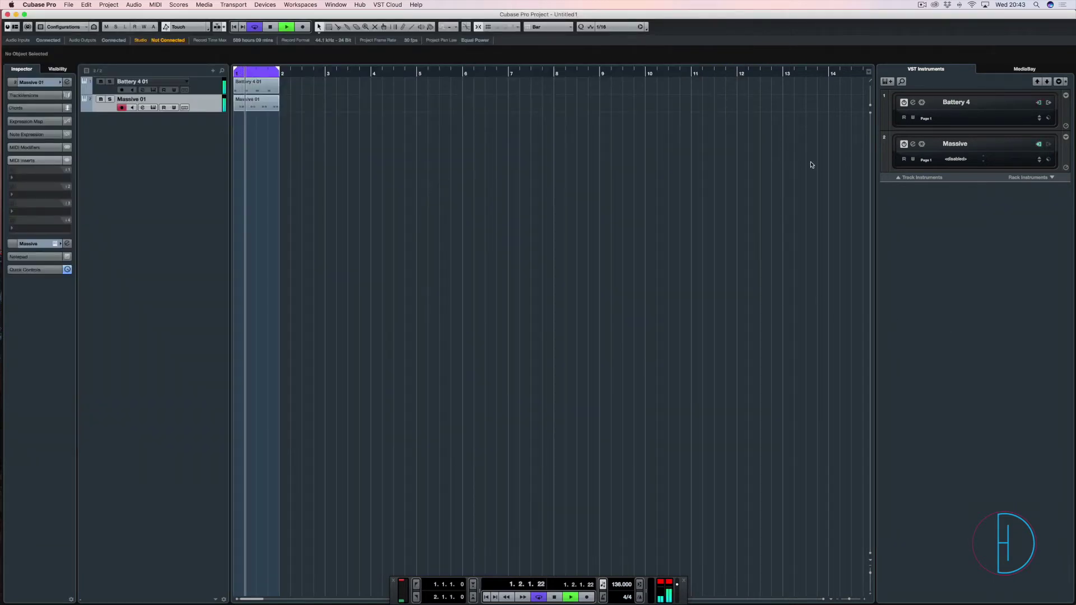
pyautogui.press('space')
pyautogui.click(887, 82)
pyautogui.click(487, 176)
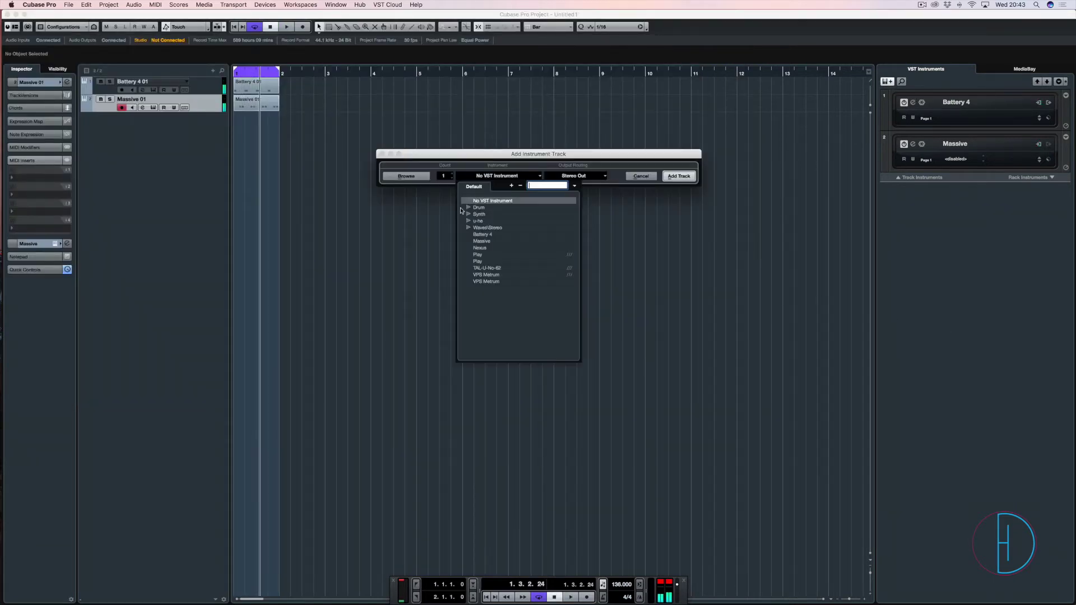
pyautogui.click(468, 214)
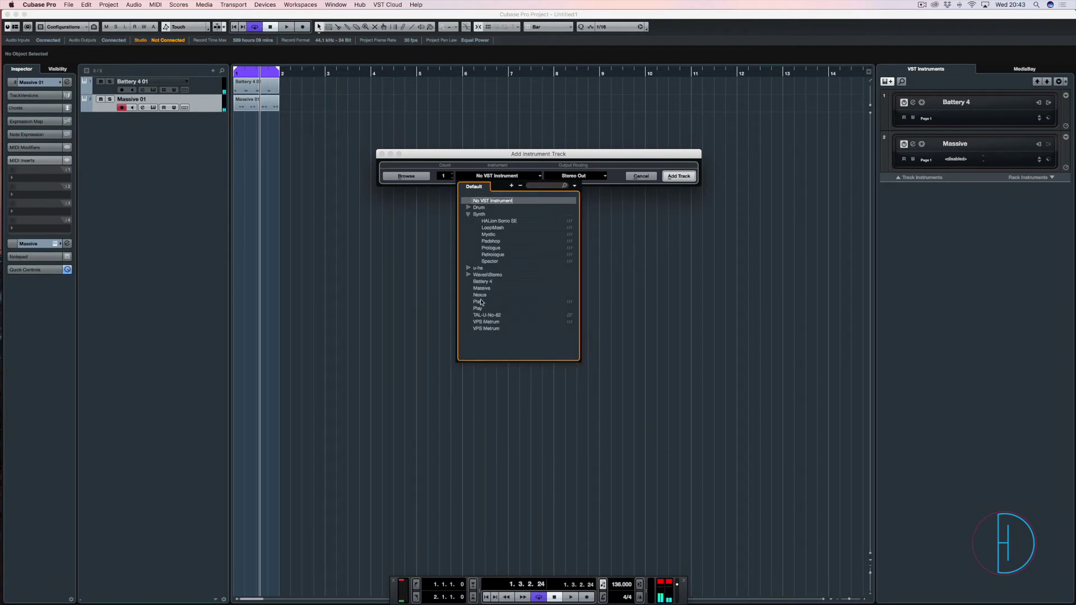
pyautogui.click(483, 288)
pyautogui.click(680, 175)
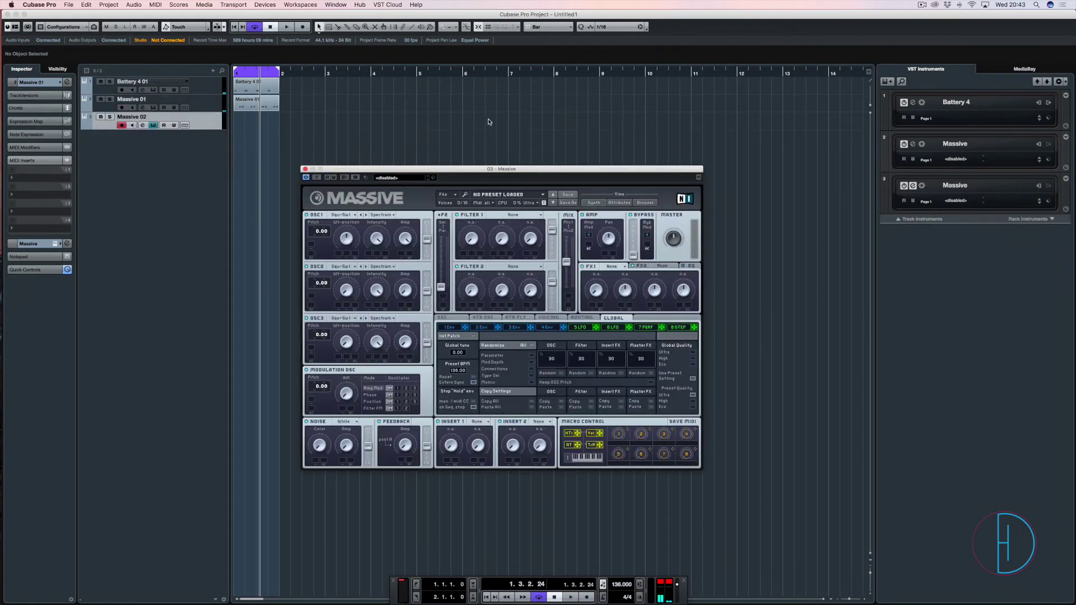
# Load the patch PLK_StarsHeaven from the My Massive Patches folder into the new Massive and close its window
pyautogui.click(445, 196)
pyautogui.click(457, 199)
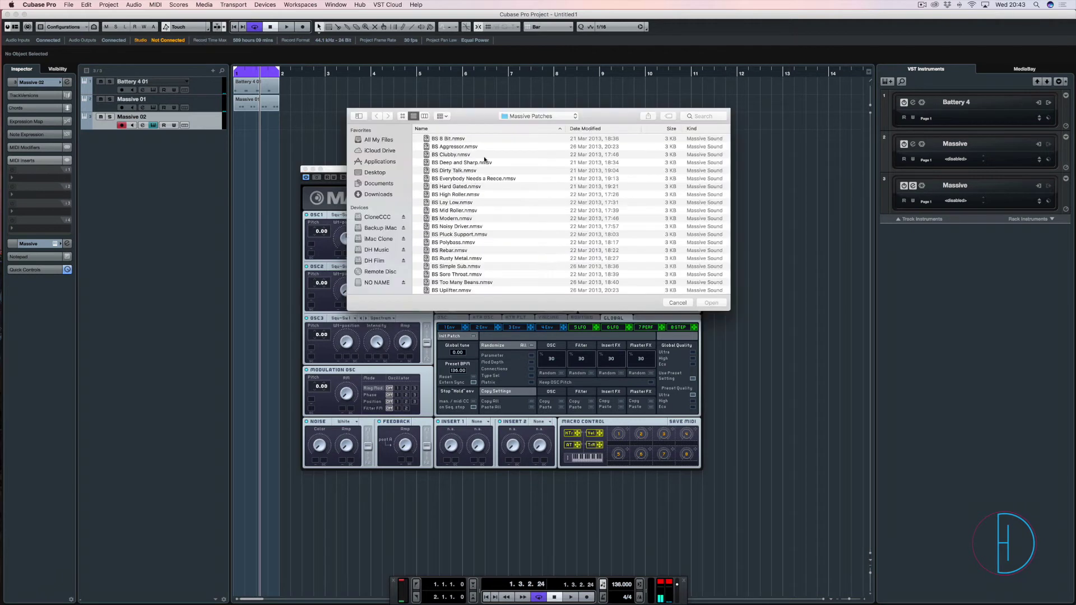
pyautogui.click(521, 116)
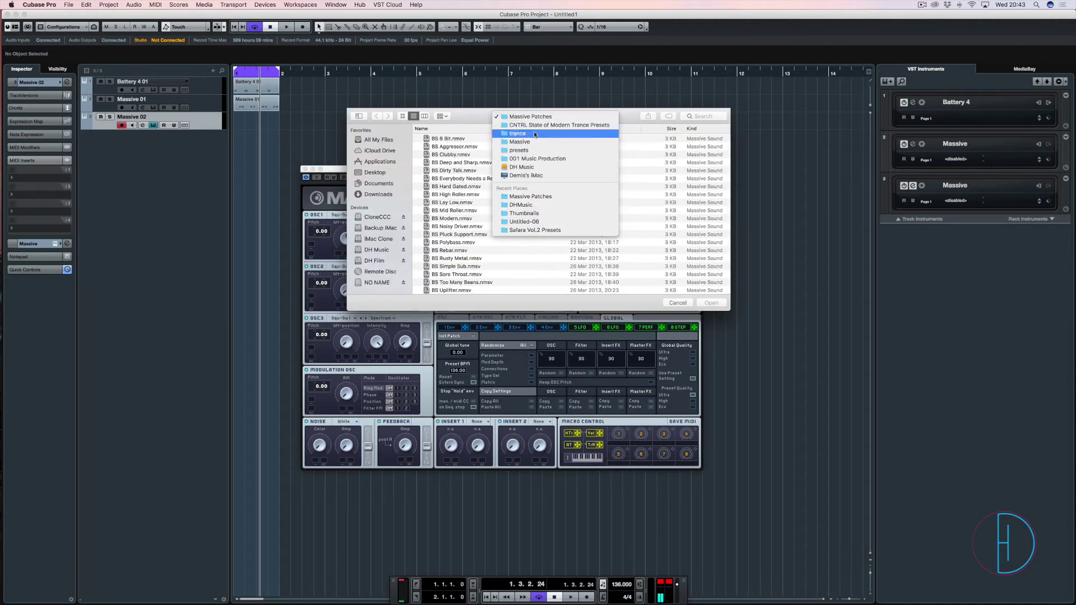
pyautogui.click(520, 141)
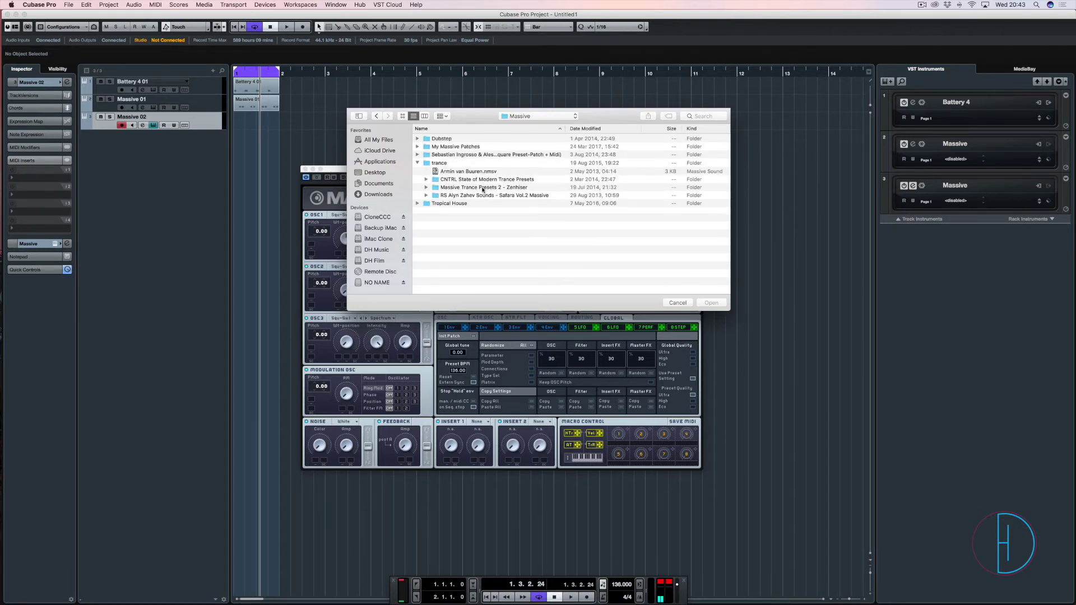
pyautogui.doubleClick(456, 148)
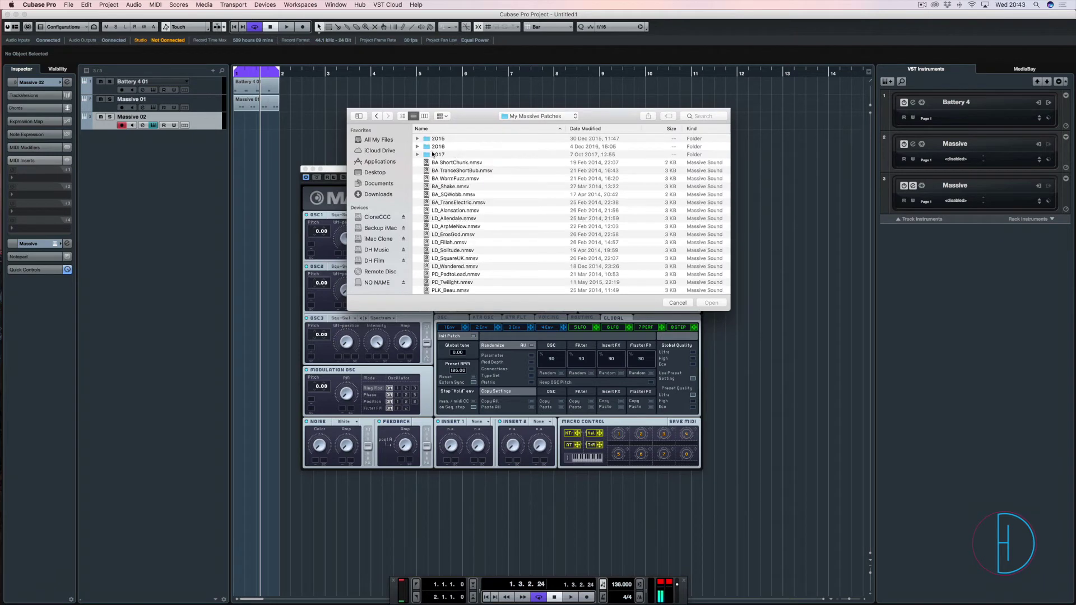
pyautogui.scroll(-3, 437, 156)
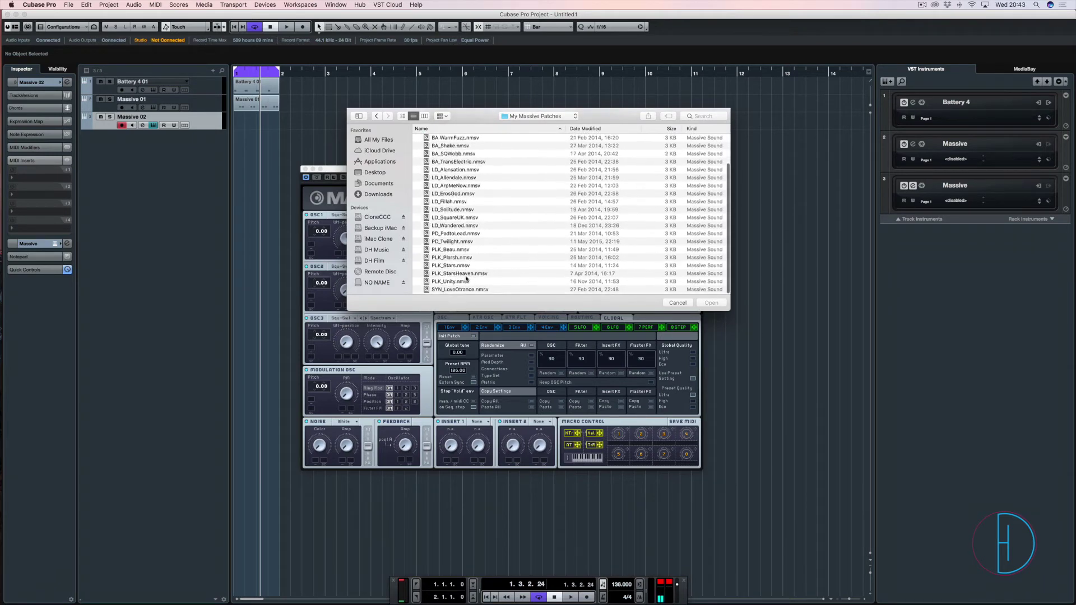
pyautogui.click(464, 275)
pyautogui.doubleClick(464, 275)
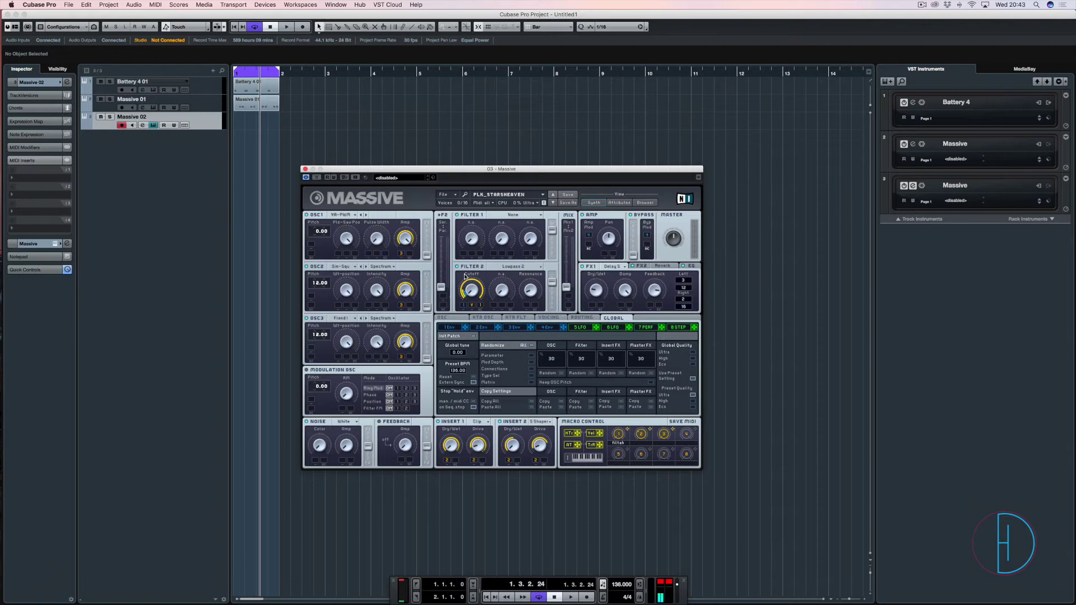
pyautogui.click(306, 169)
# Create an empty one-bar part at the project start on the Massive 02 track and open it in the Key Editor
pyautogui.press('.')
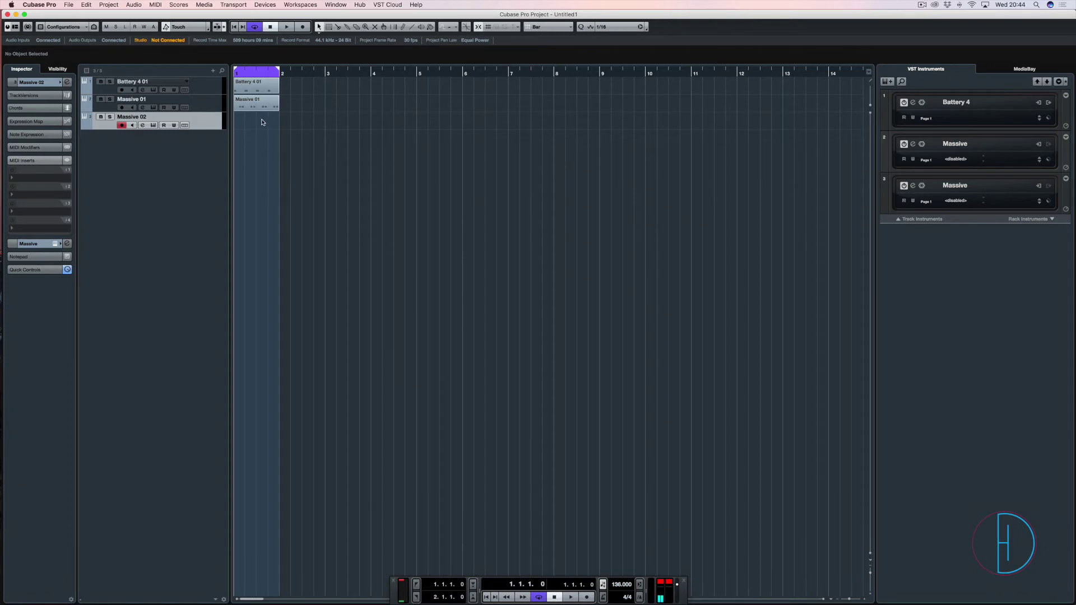
pyautogui.doubleClick(257, 123)
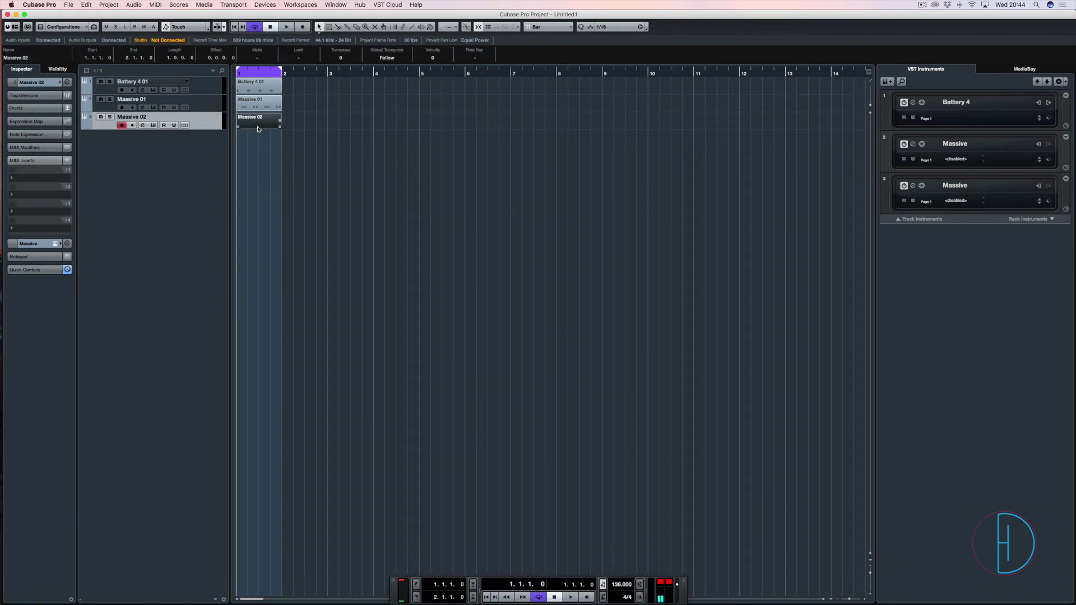
pyautogui.doubleClick(257, 127)
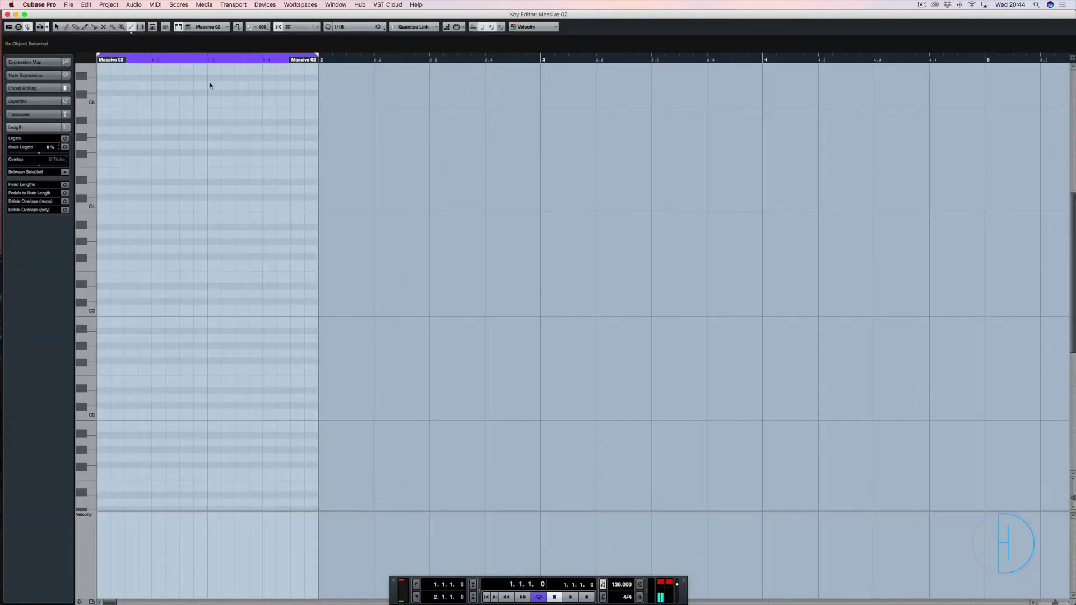
# Check the bass notes of the Massive 01 part in the Key Editor
pyautogui.press('Escape')
pyautogui.click(256, 105)
pyautogui.doubleClick(256, 105)
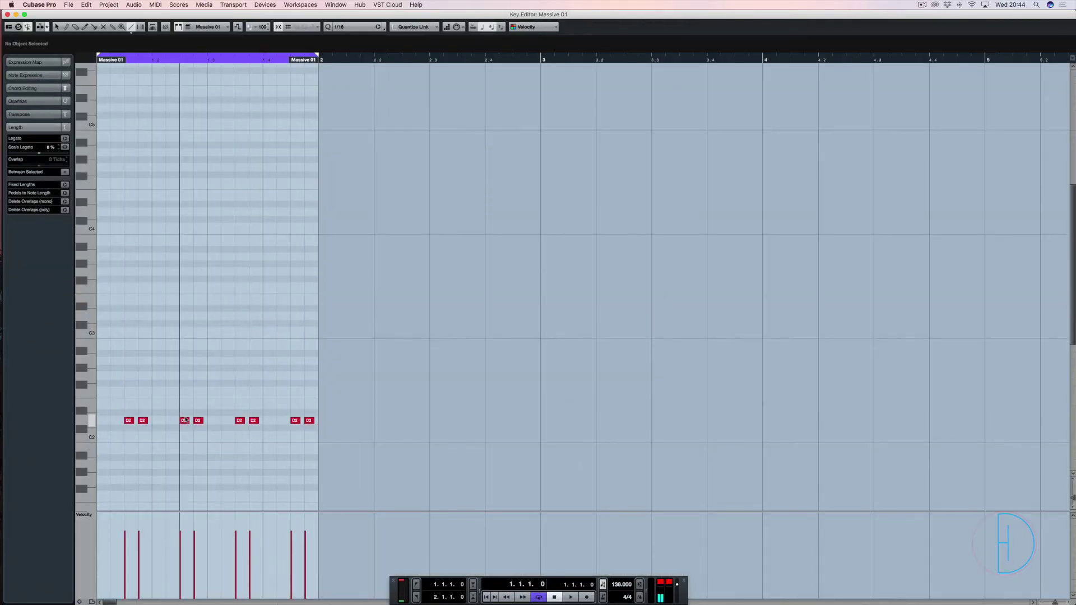
# Return to the Massive 02 part and open it for note editing
pyautogui.press('Escape')
pyautogui.click(259, 129)
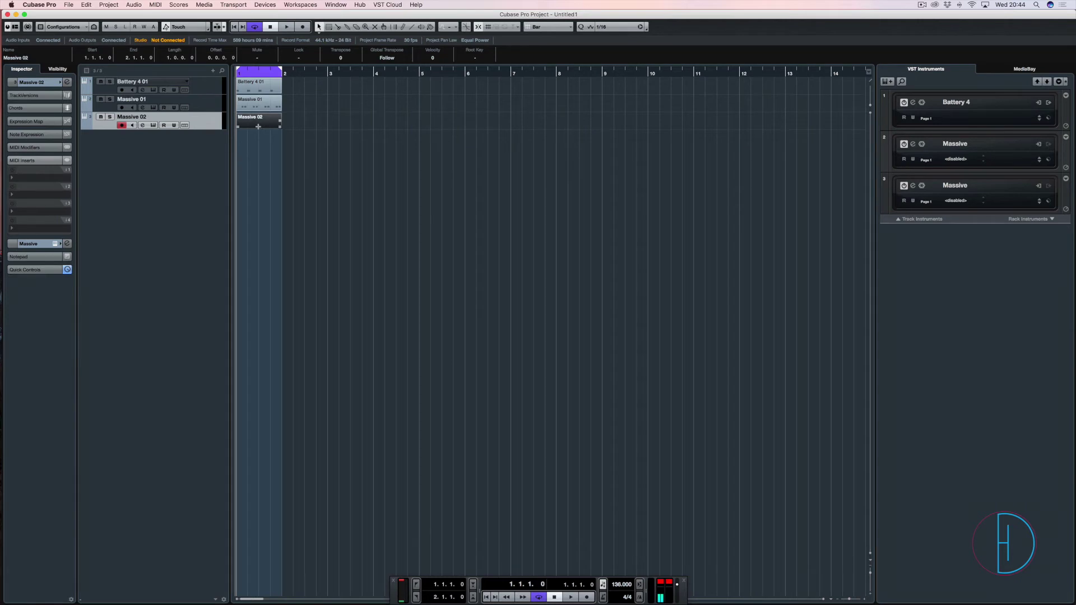
pyautogui.doubleClick(258, 127)
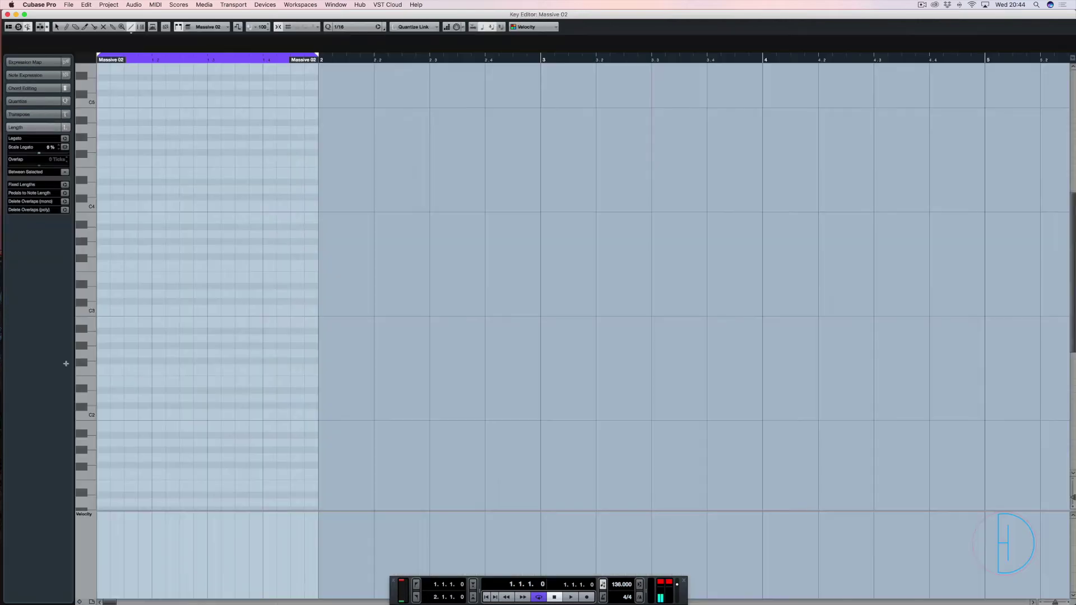
pyautogui.click(103, 293)
pyautogui.press('space')
pyautogui.press('super+z')
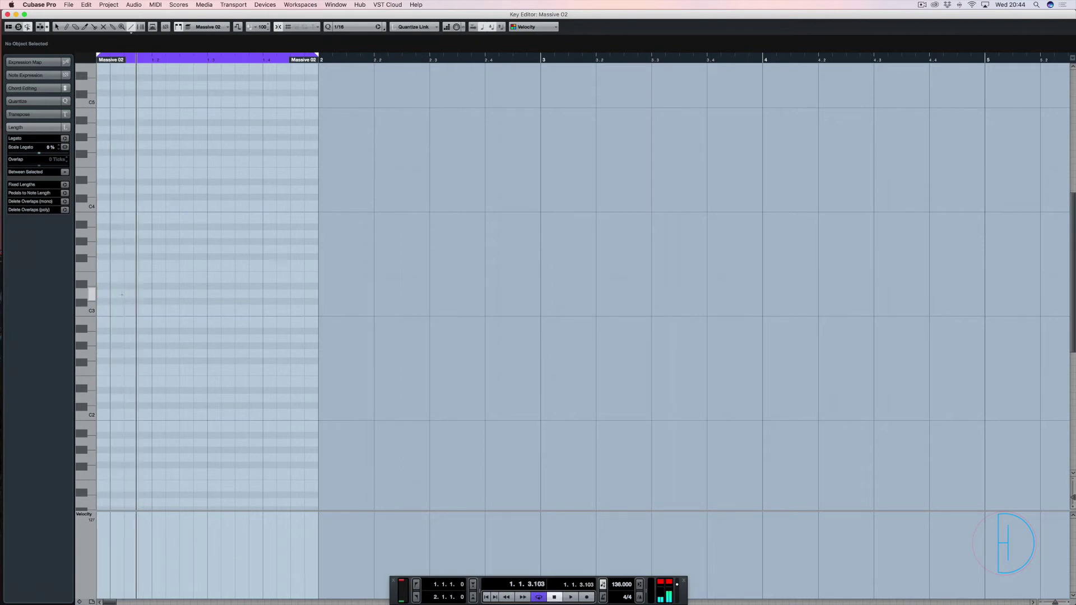
# Draw sixteenth notes D3, E4 and D4 in sequence from 1.1.2, D3 at 1.2.2 and 1.2.4, and G3 at 1.3.3
pyautogui.click(121, 295)
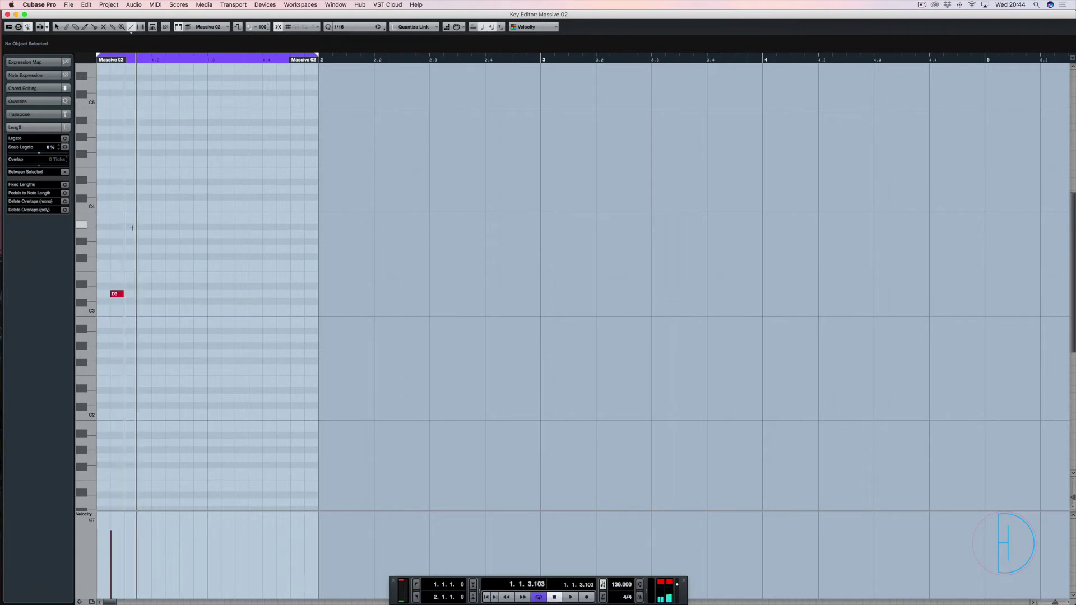
pyautogui.click(131, 173)
pyautogui.click(145, 190)
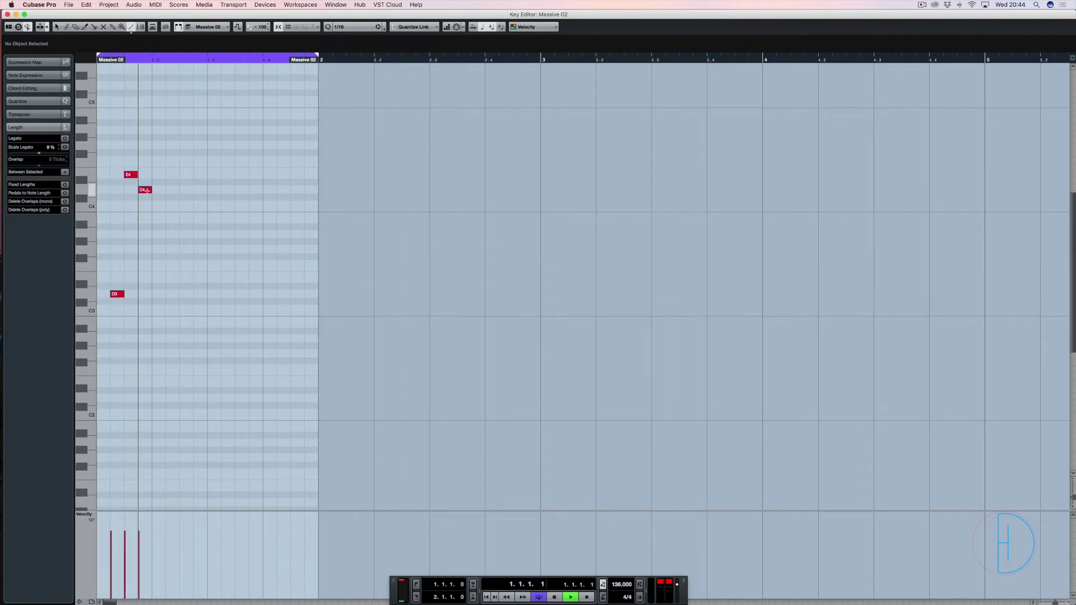
pyautogui.click(173, 293)
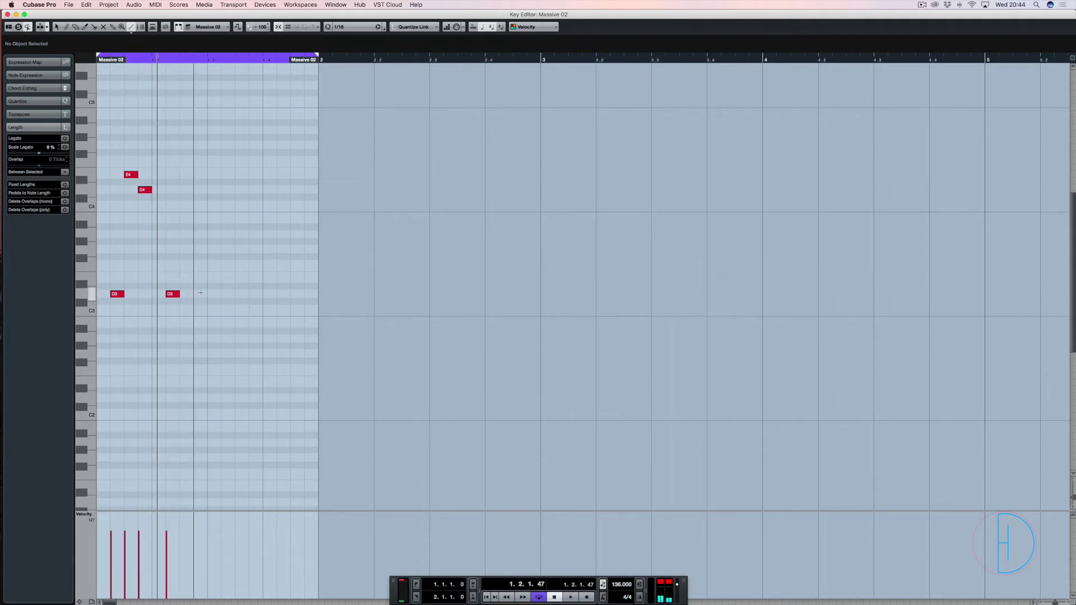
pyautogui.click(201, 250)
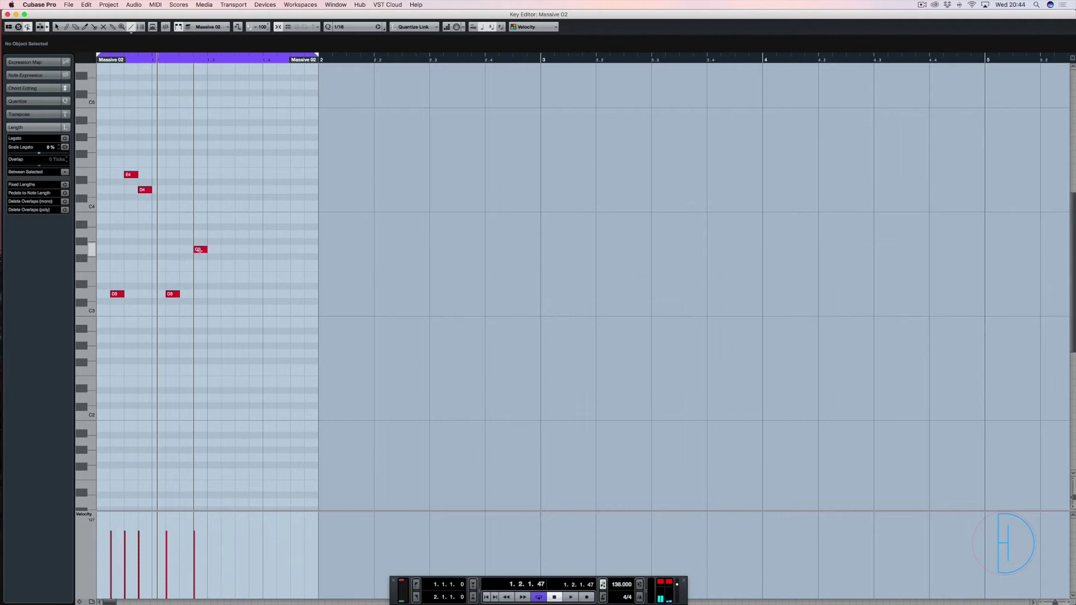
pyautogui.press('super+z')
pyautogui.click(201, 294)
pyautogui.click(238, 250)
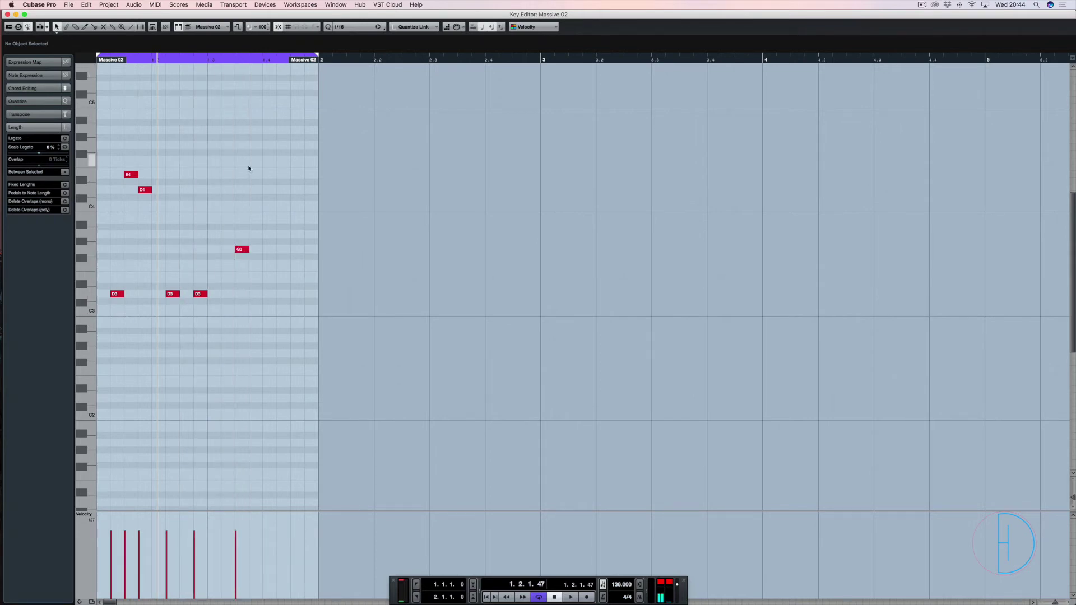
# Audition the new melody in the loop and extend the Massive 02 part to two bars
pyautogui.press('space')
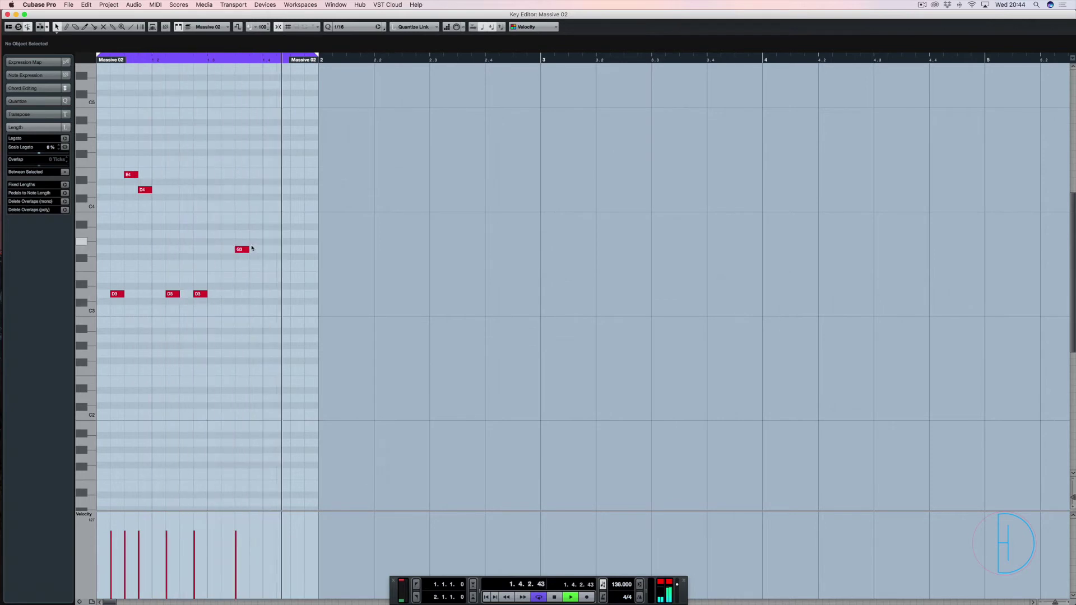
pyautogui.press('space')
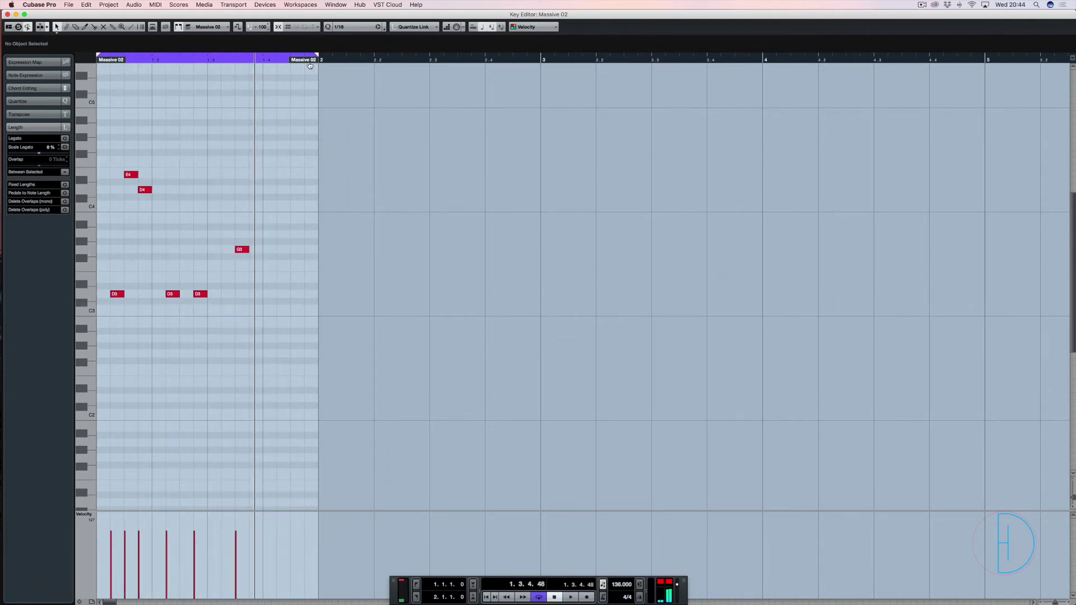
pyautogui.moveTo(310, 65); pyautogui.dragTo(535, 73)
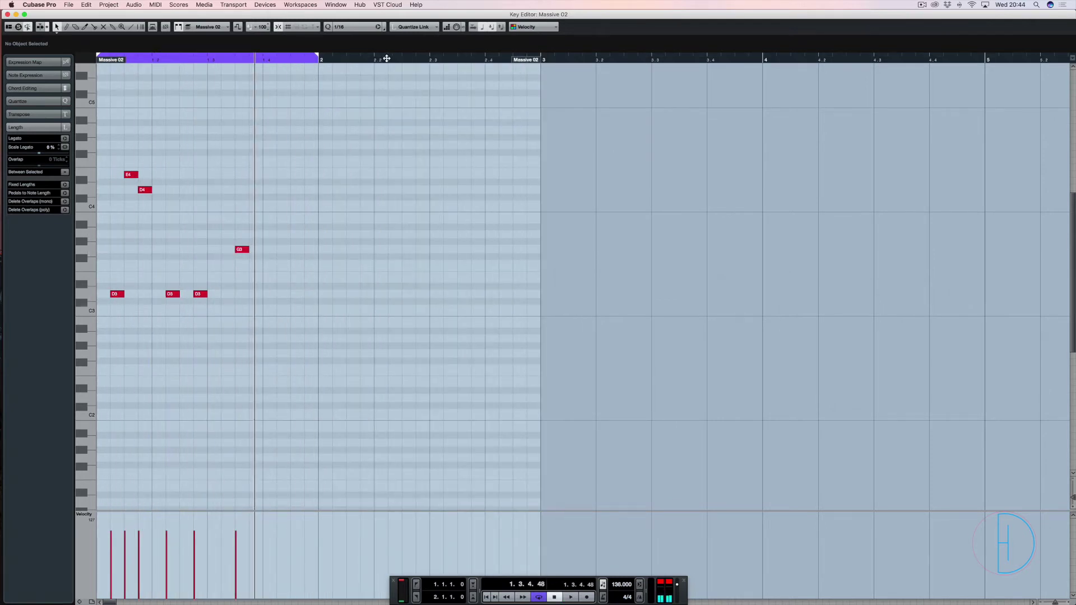
pyautogui.press('Return')
# Duplicate the Battery 4 01 and Massive 01 parts into bar 2 and loop playback over both bars
pyautogui.moveTo(302, 93); pyautogui.dragTo(271, 104)
pyautogui.press('super+d')
pyautogui.moveTo(337, 88); pyautogui.dragTo(270, 107)
pyautogui.hotkey('shift', 'g')
pyautogui.click(278, 162)
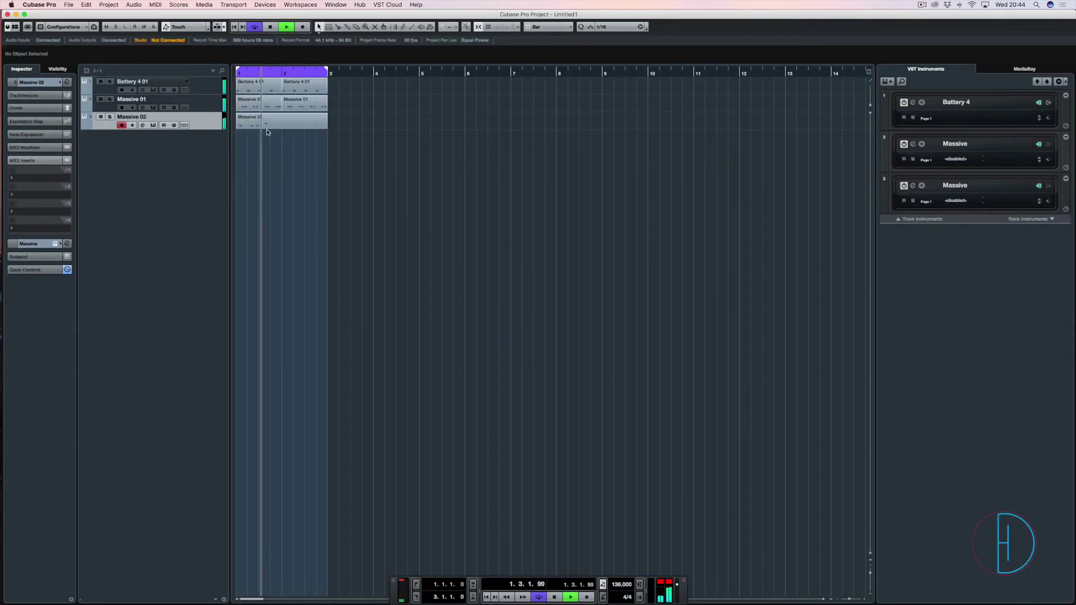
# Open the Massive 02 part for note editing, move the last D3 to 1.3.1 and audition the melody
pyautogui.click(267, 127)
pyautogui.doubleClick(267, 128)
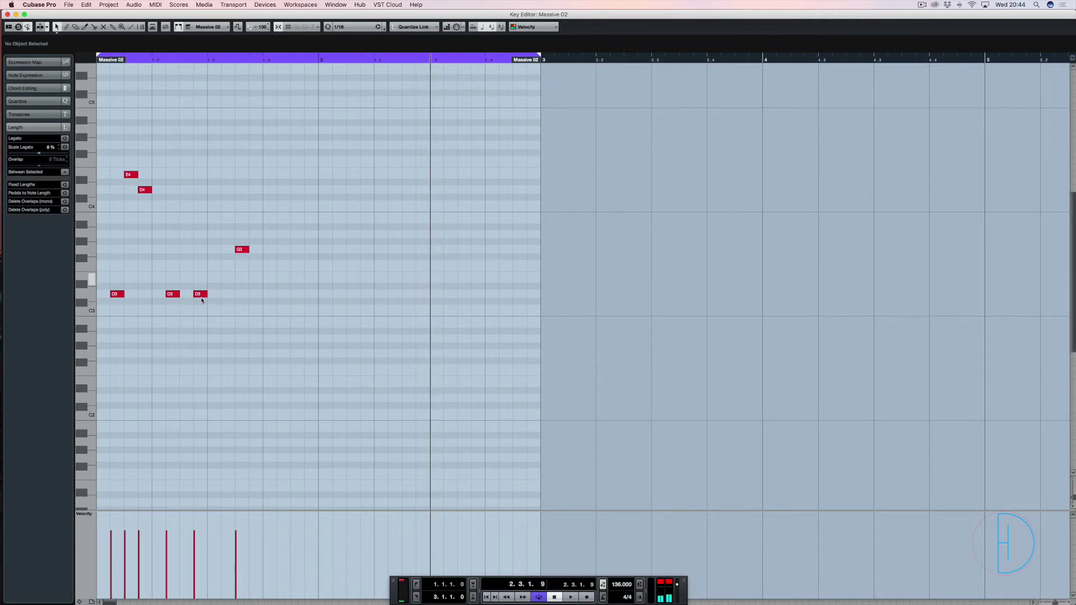
pyautogui.moveTo(201, 295); pyautogui.dragTo(215, 295)
pyautogui.press('space')
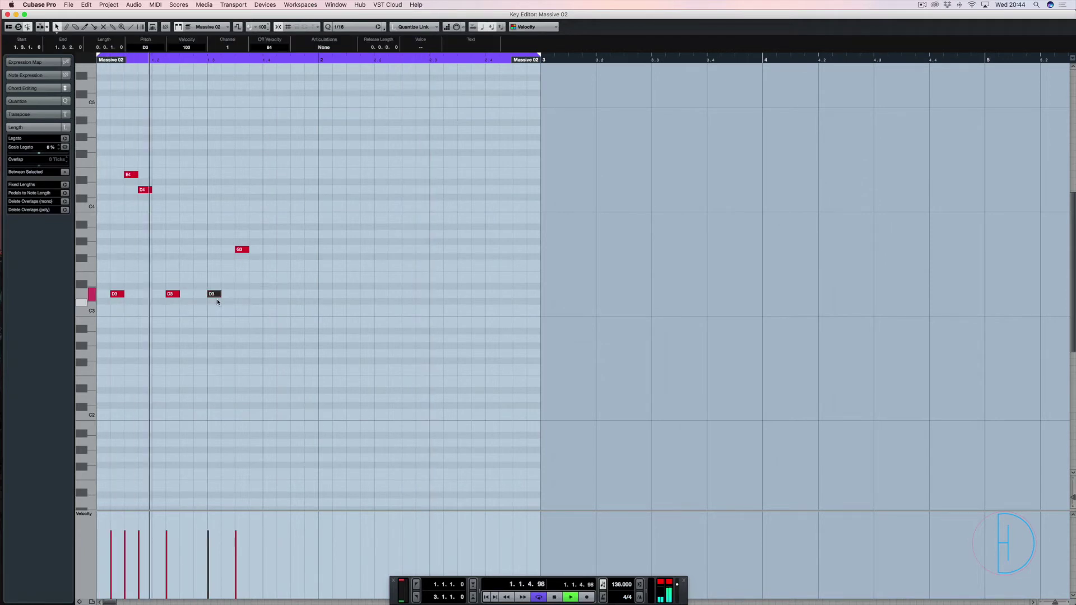
pyautogui.press('space')
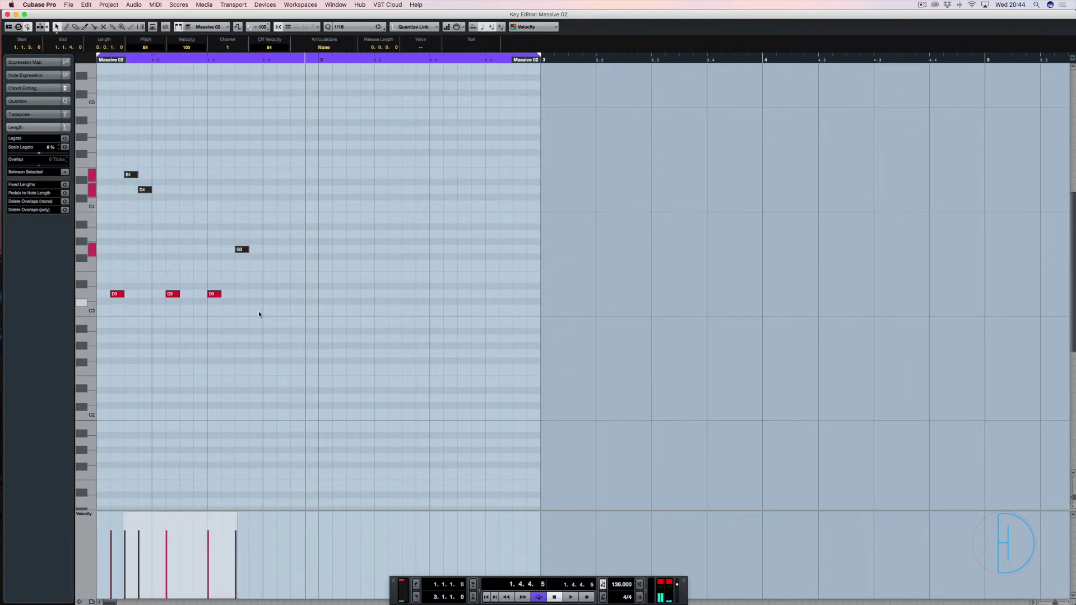
# Delete every note of the melody in the Massive 02 part
pyautogui.press('Delete')
pyautogui.moveTo(253, 272); pyautogui.dragTo(104, 295)
pyautogui.press('Delete')
# Draw a sixteenth-note chord of D3, F3 and A3 at 1.1.1, raise the F3 to F4 and audition it
pyautogui.click(110, 294)
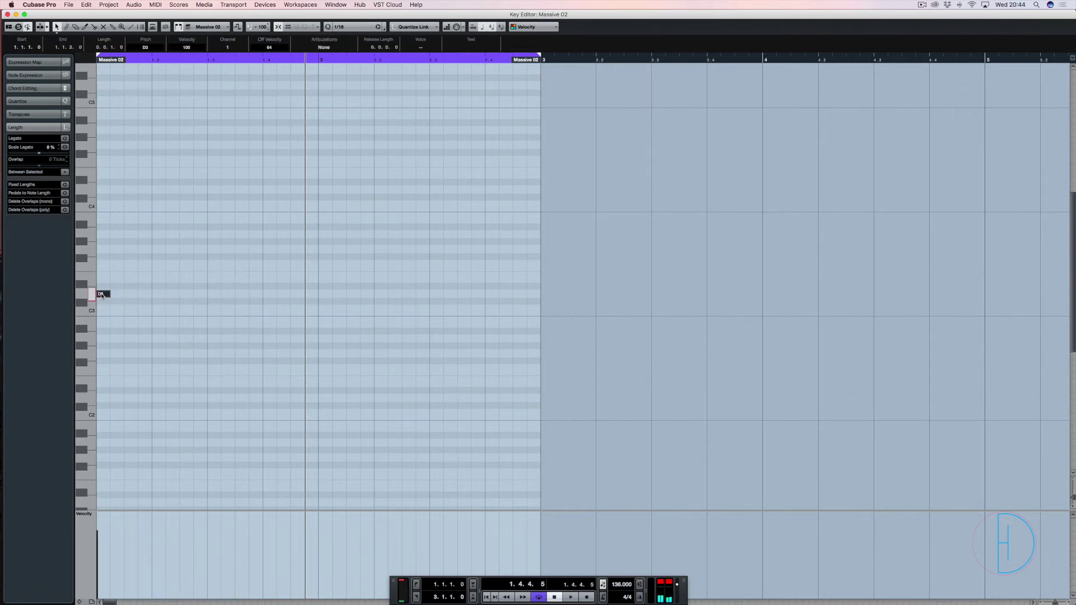
pyautogui.click(104, 264)
pyautogui.click(104, 234)
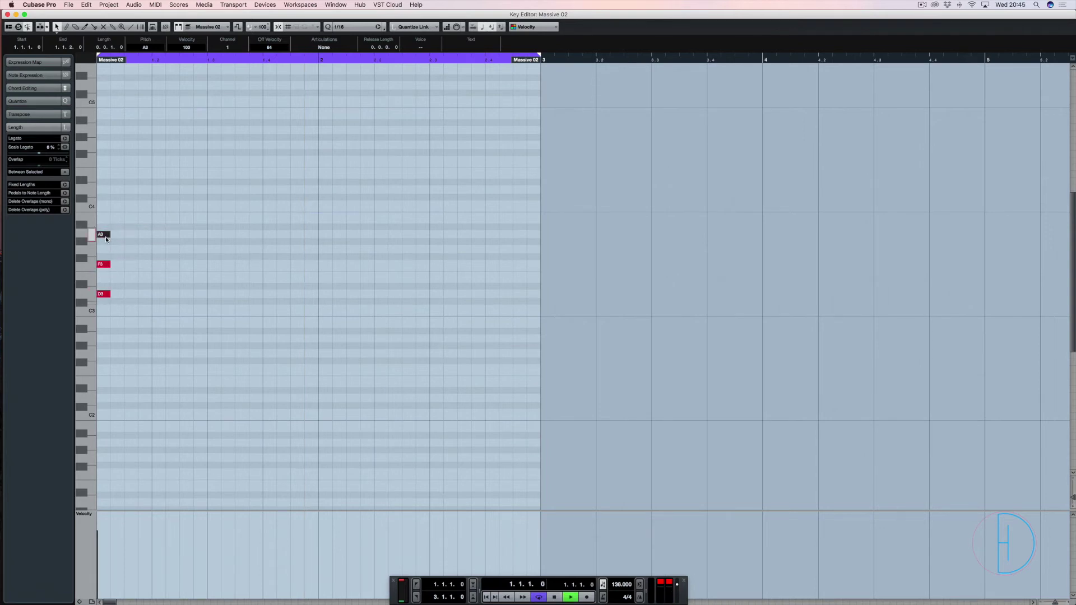
pyautogui.click(102, 264)
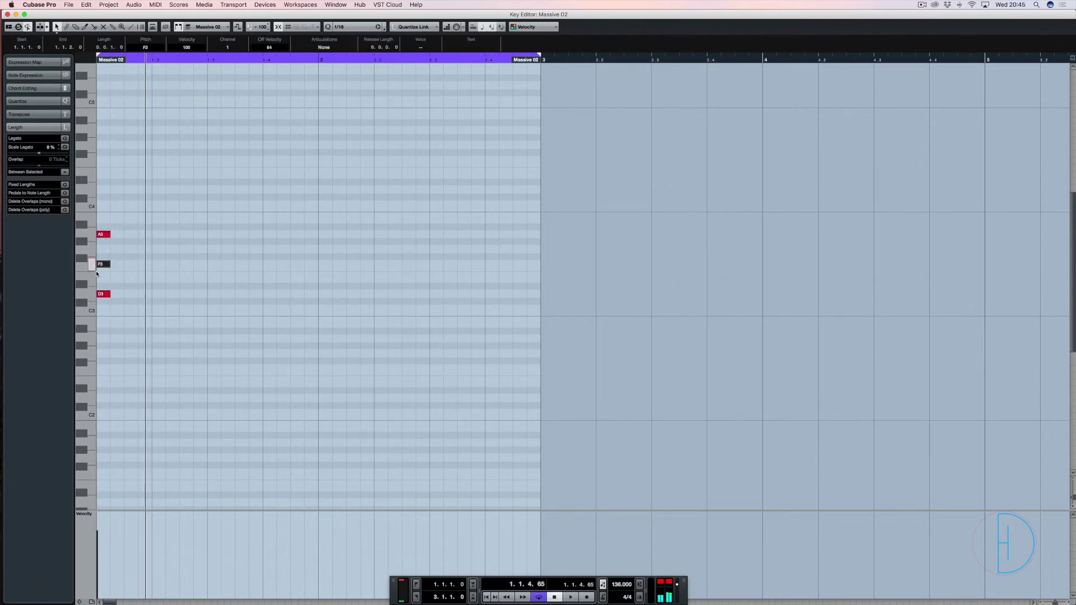
pyautogui.hotkey('shift', 'Up')
pyautogui.click(218, 259)
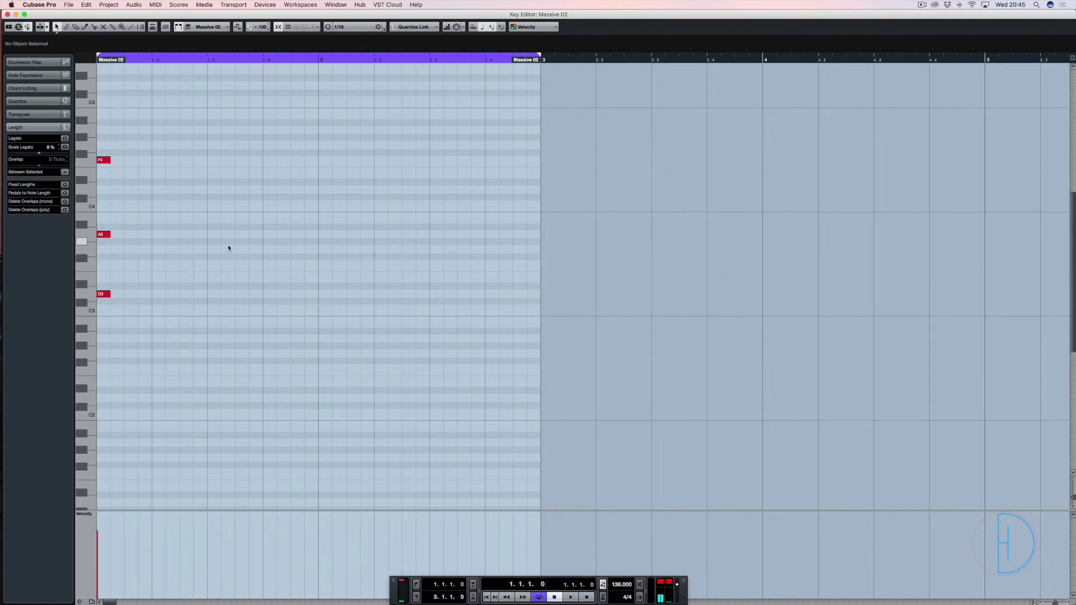
# Repeat the chord at 1.1.4, 1.2.2, 1.3.2 and 1.4.3, audition it, and copy the pattern into bar 2
pyautogui.press('super+a')
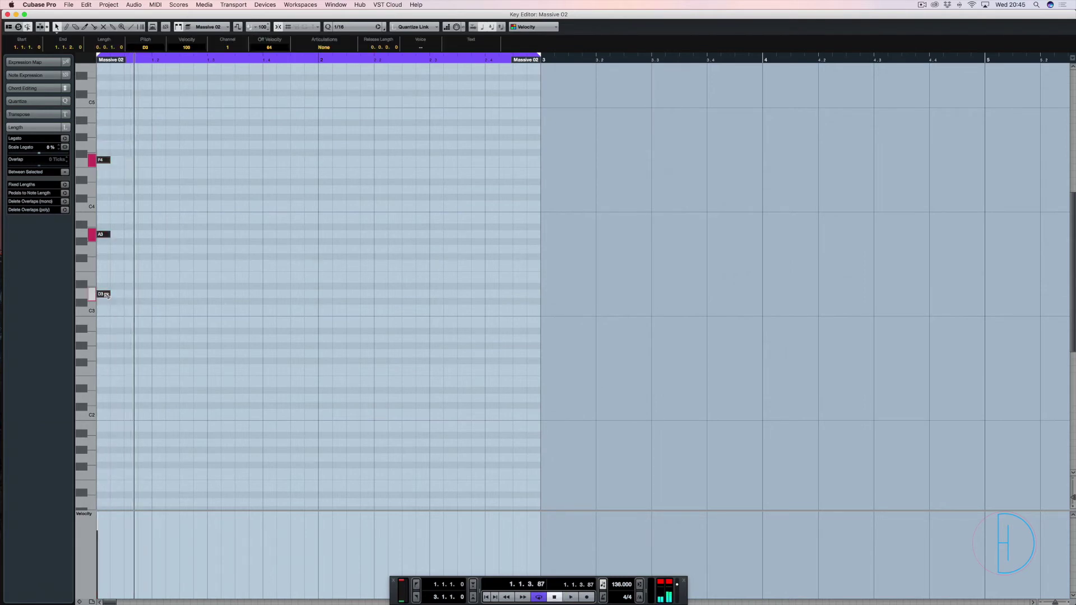
pyautogui.moveTo(148, 296); pyautogui.dragTo(294, 296)
pyautogui.press('space')
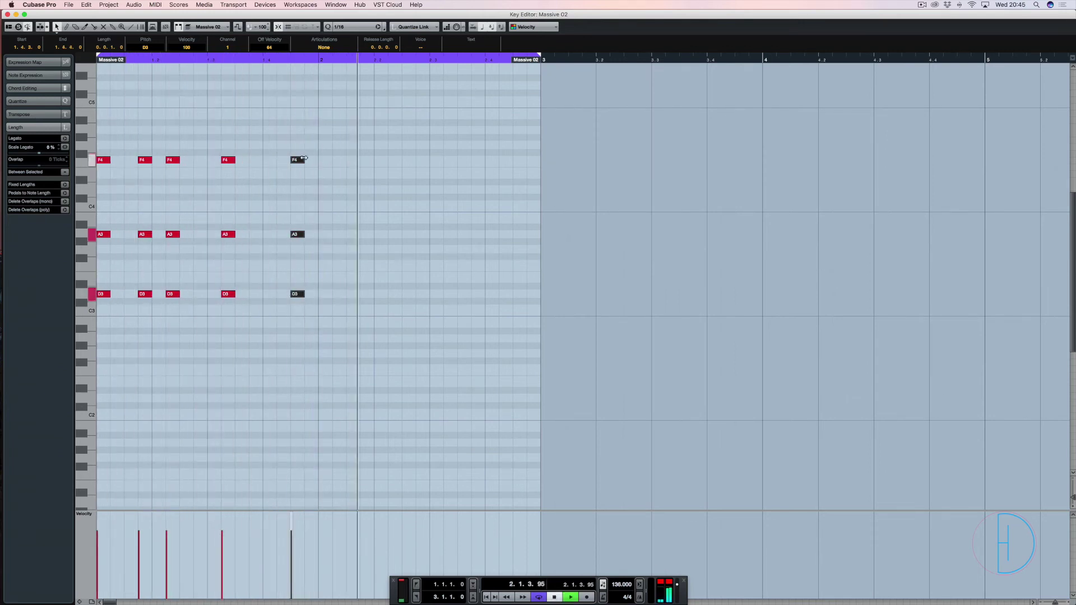
pyautogui.press('space')
pyautogui.click(187, 236)
pyautogui.moveTo(321, 131); pyautogui.dragTo(325, 299)
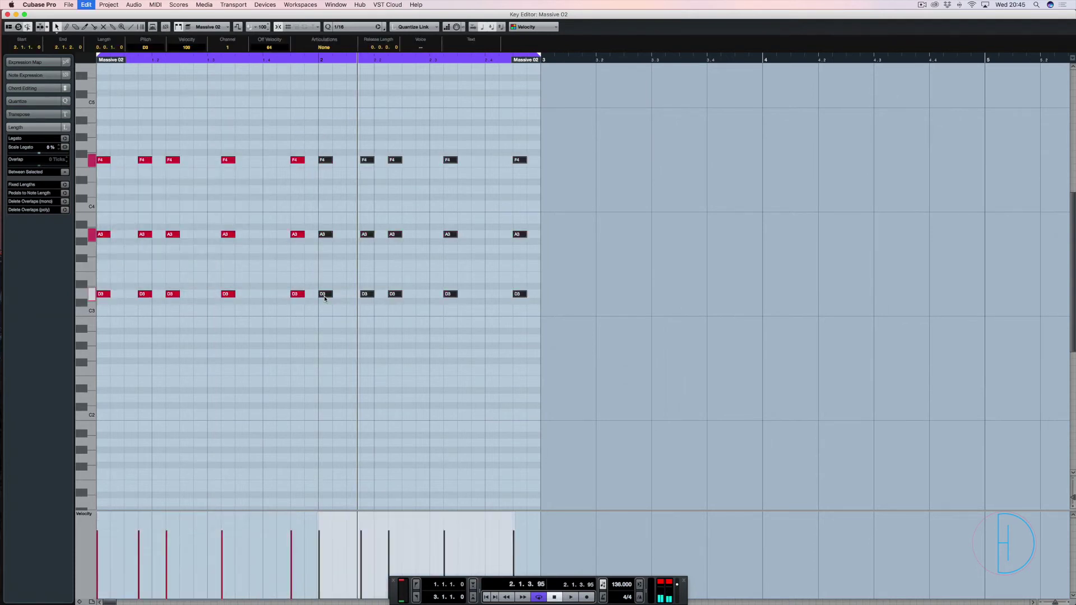
# Transpose all the chords down one octave and audition them in the loop
pyautogui.press('super+a')
pyautogui.hotkey('shift', 'Down')
pyautogui.press('space')
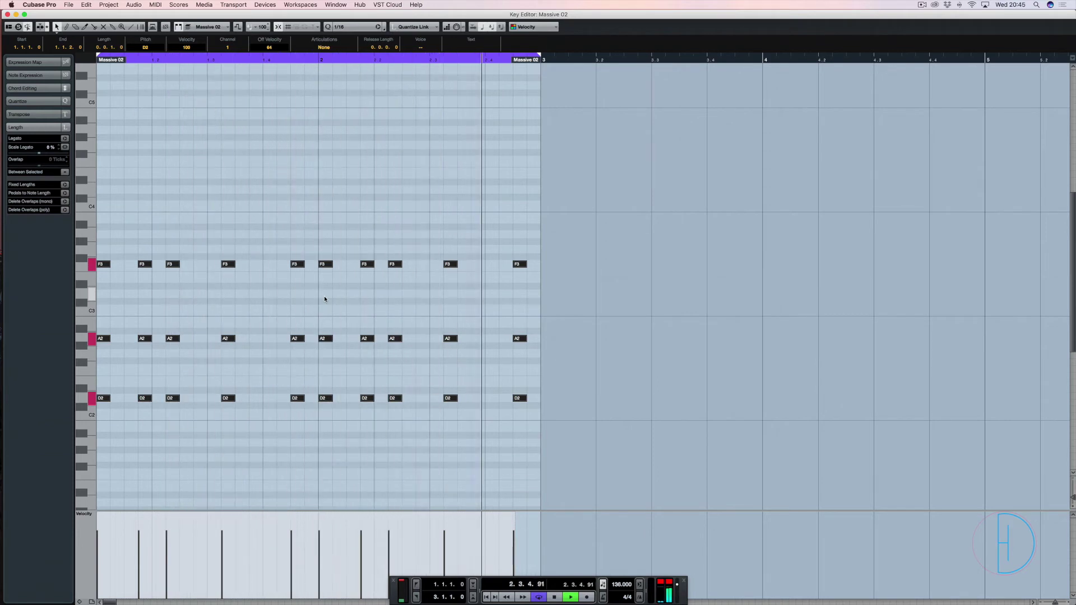
pyautogui.press('space')
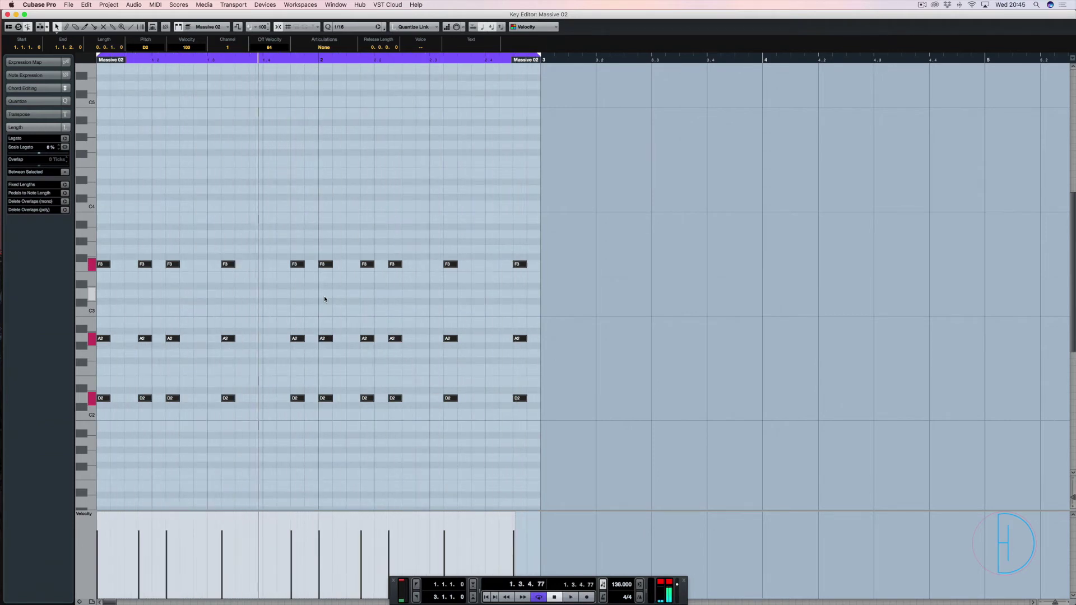
# Add a copy of the chord at 1.2.4, move the 1.3.2 chord to 1.3.3, and audition the rhythm
pyautogui.moveTo(176, 233); pyautogui.dragTo(205, 398)
pyautogui.press('space')
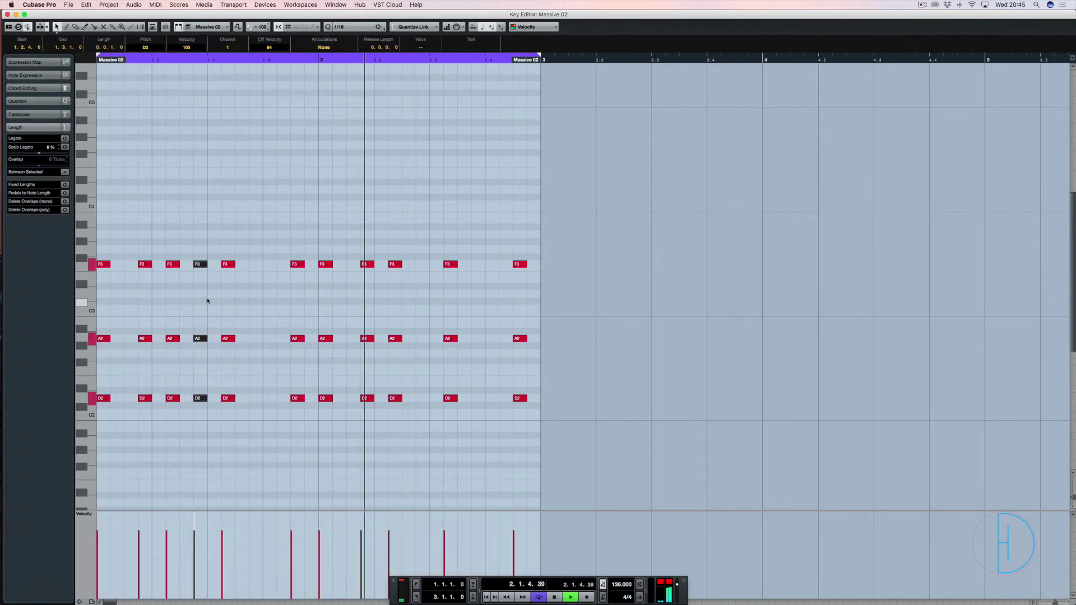
pyautogui.press('space')
pyautogui.moveTo(237, 228); pyautogui.dragTo(240, 399)
pyautogui.click(257, 208)
pyautogui.press('space')
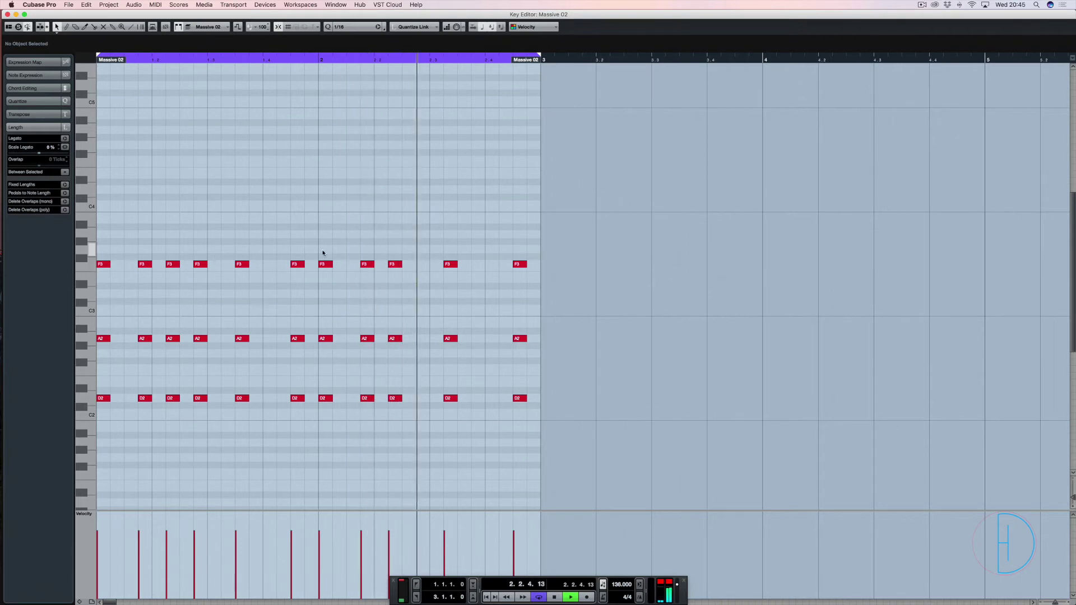
# Replace the chords in bar 2 with a copy of bar 1's revised pattern
pyautogui.moveTo(322, 251); pyautogui.dragTo(565, 440)
pyautogui.press('Delete')
pyautogui.press('space')
pyautogui.moveTo(373, 222); pyautogui.dragTo(324, 398)
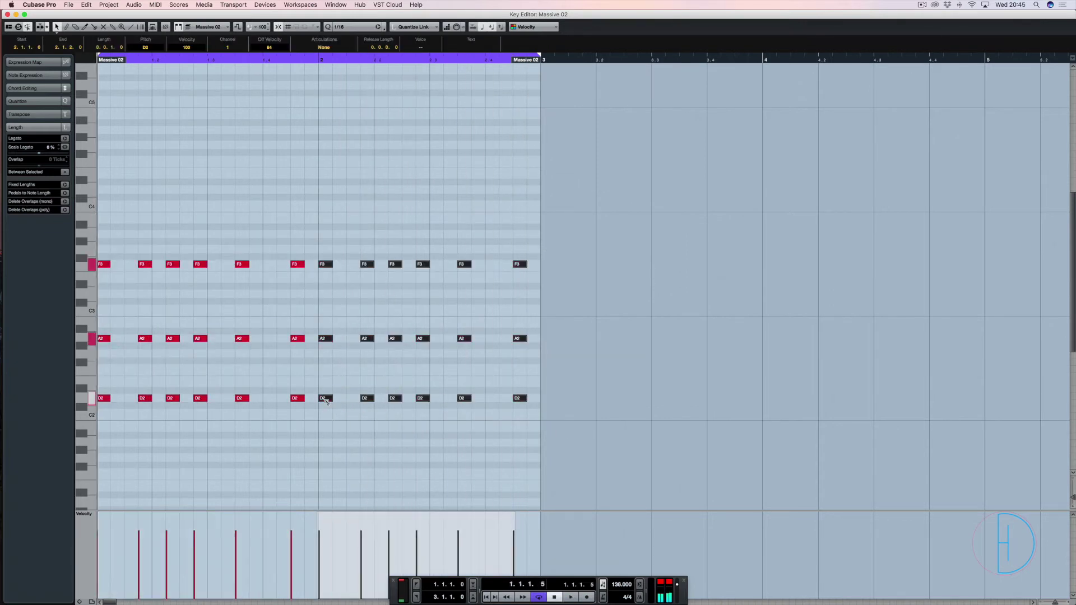
# Transpose all the chords up one octave, start playback and close the note editor
pyautogui.press('super+a')
pyautogui.press('space')
pyautogui.press('super+w')
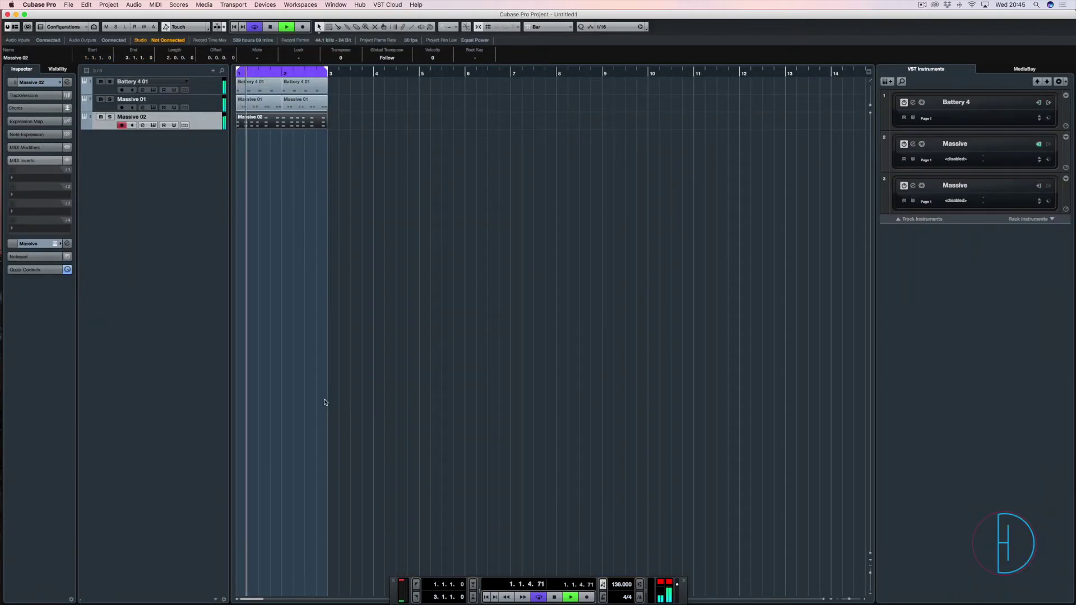
# Open the Massive 02 instrument and check its pluck patch while the loop plays, closing it at the end
pyautogui.click(912, 185)
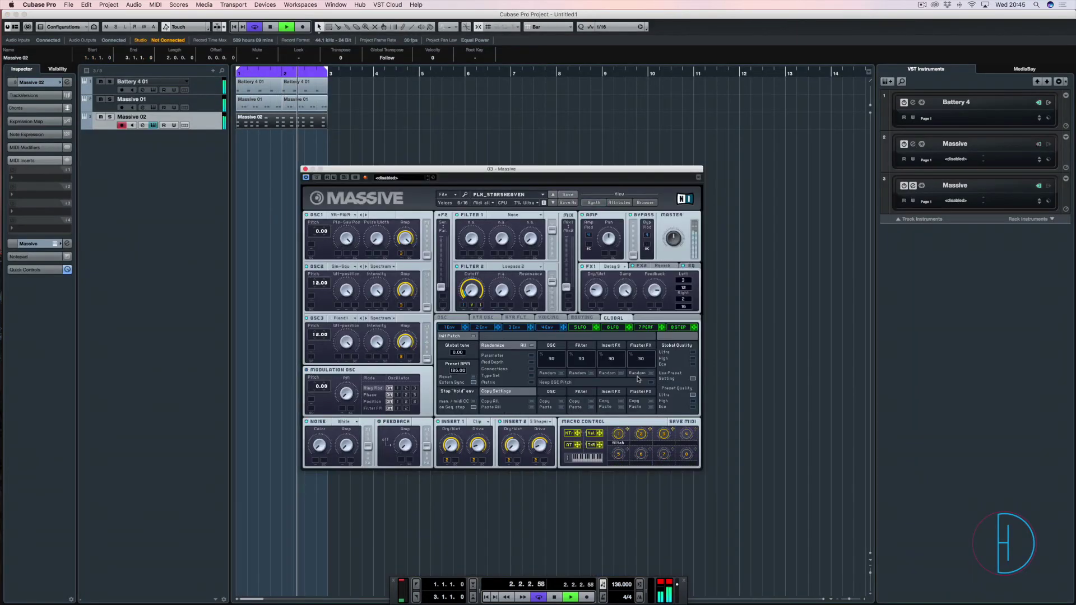
pyautogui.press('space')
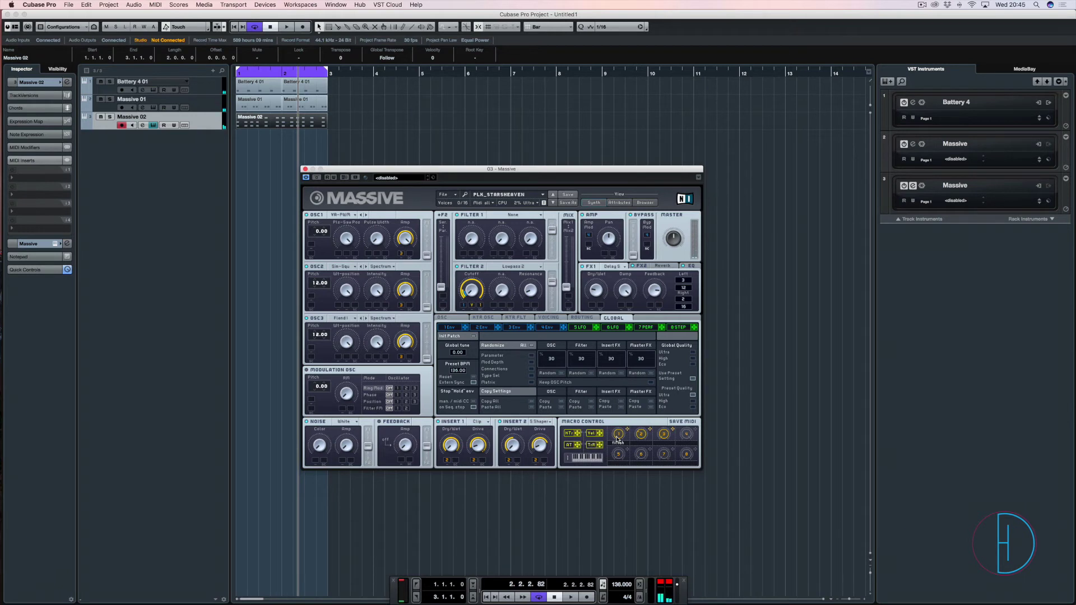
pyautogui.press('space')
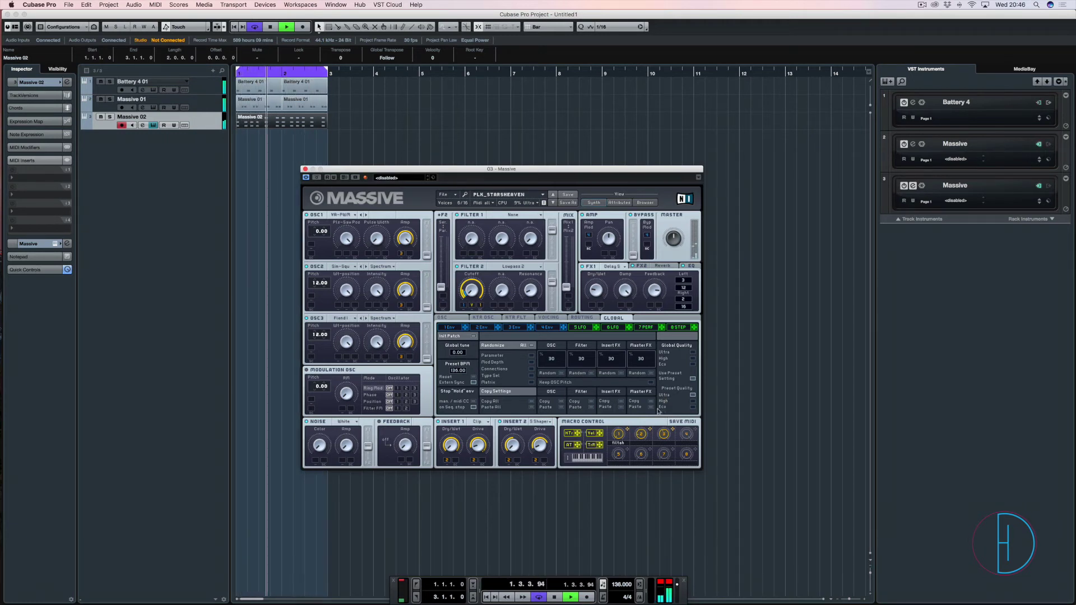
pyautogui.click(306, 170)
pyautogui.press('space')
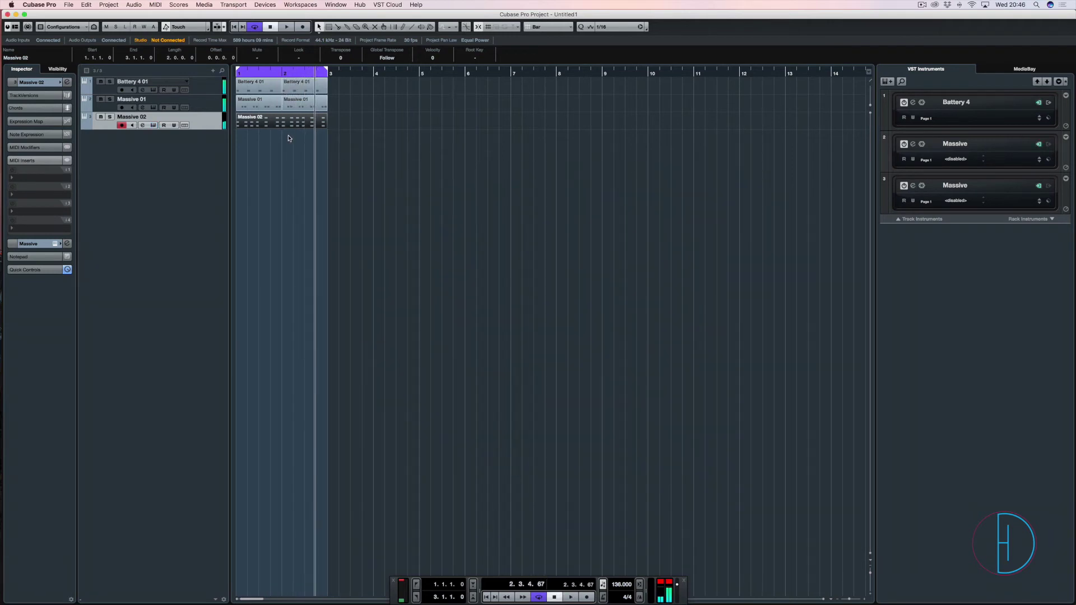
# Duplicate the Massive 02 part into bars 3 and 4 and loop playback over the copy
pyautogui.click(264, 120)
pyautogui.press('super+d')
pyautogui.press('p')
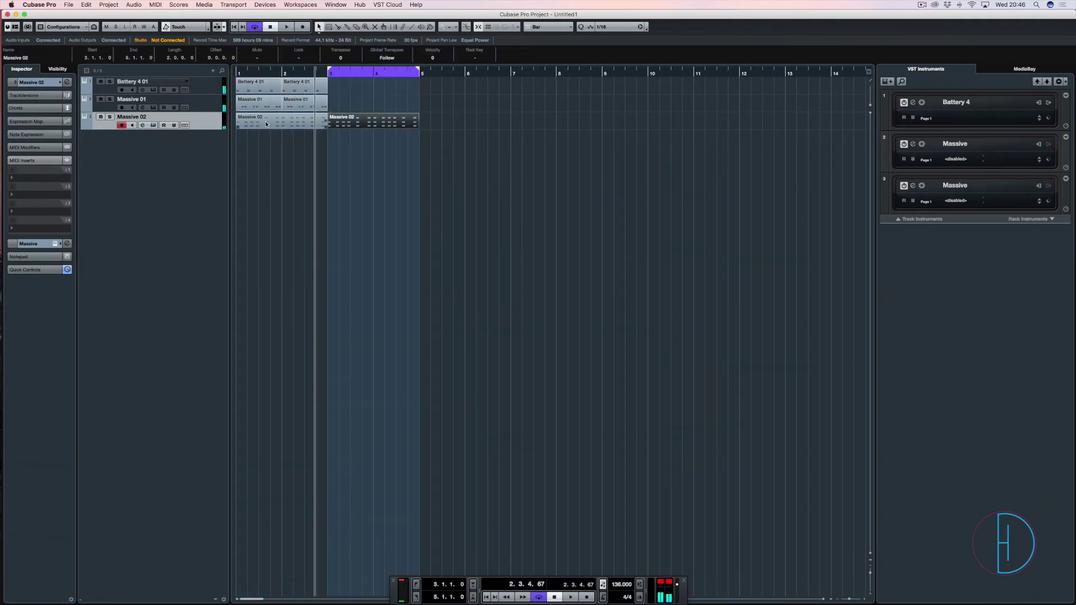
pyautogui.press('space')
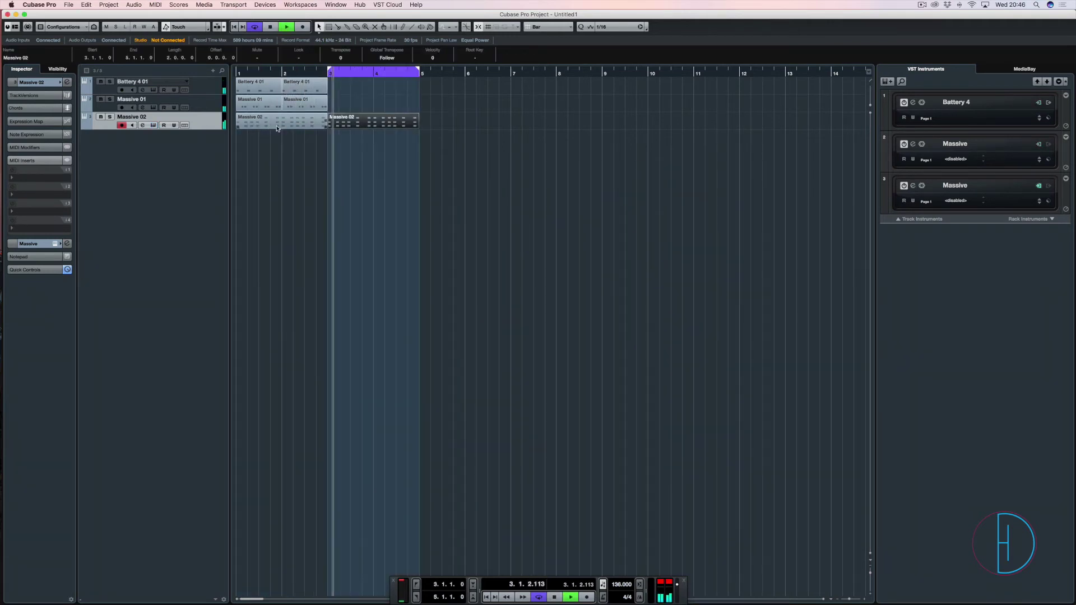
# Draw continuous sixteenth notes on D1 across both bars of the copied Massive 02 part
pyautogui.doubleClick(357, 124)
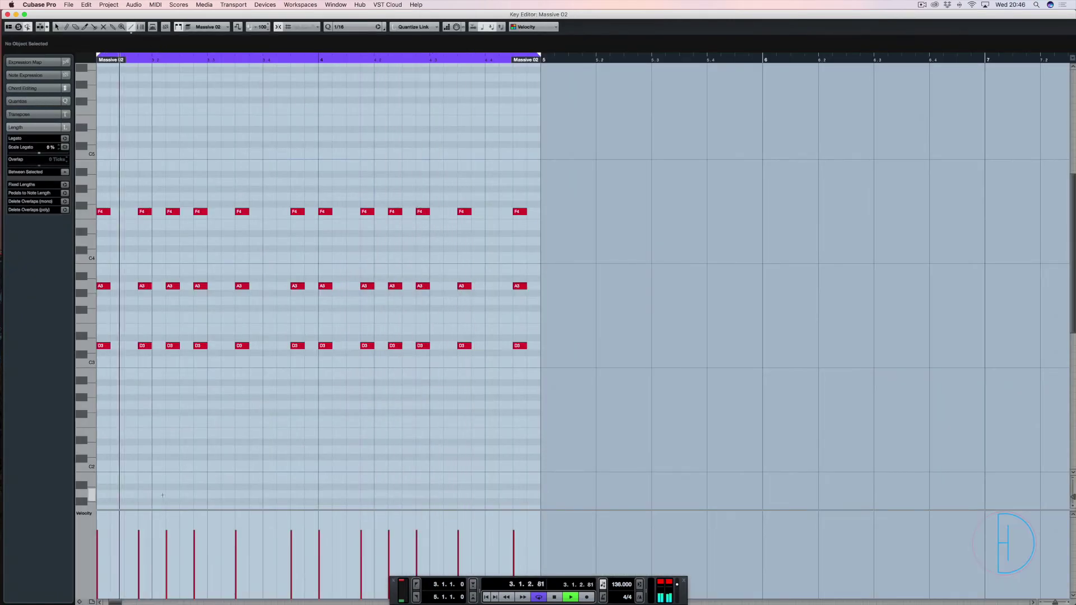
pyautogui.scroll(-5, 129, 374)
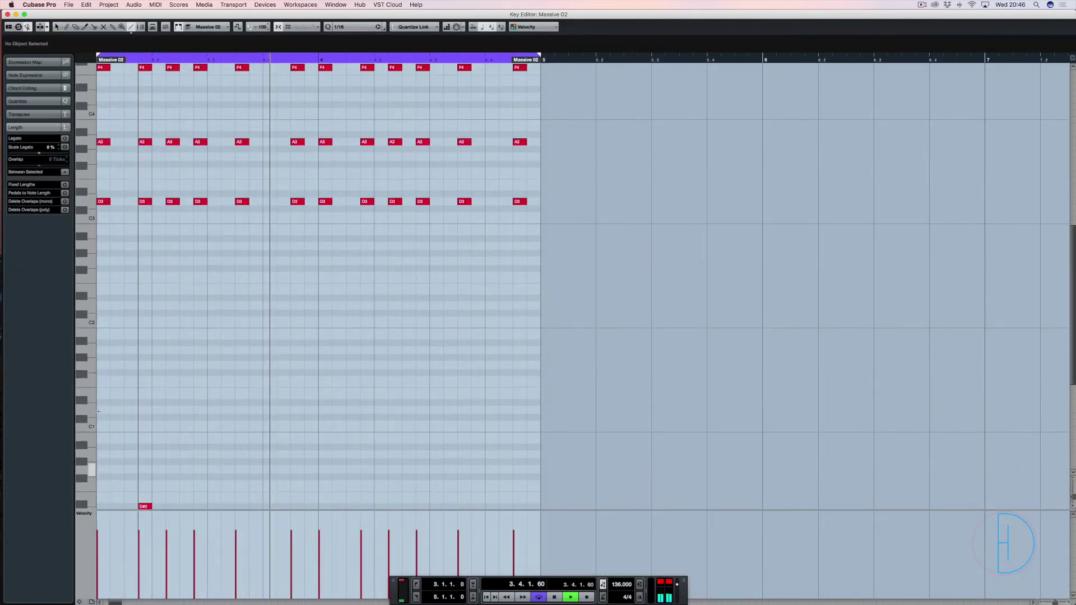
pyautogui.moveTo(98, 409); pyautogui.dragTo(528, 410)
pyautogui.press('space')
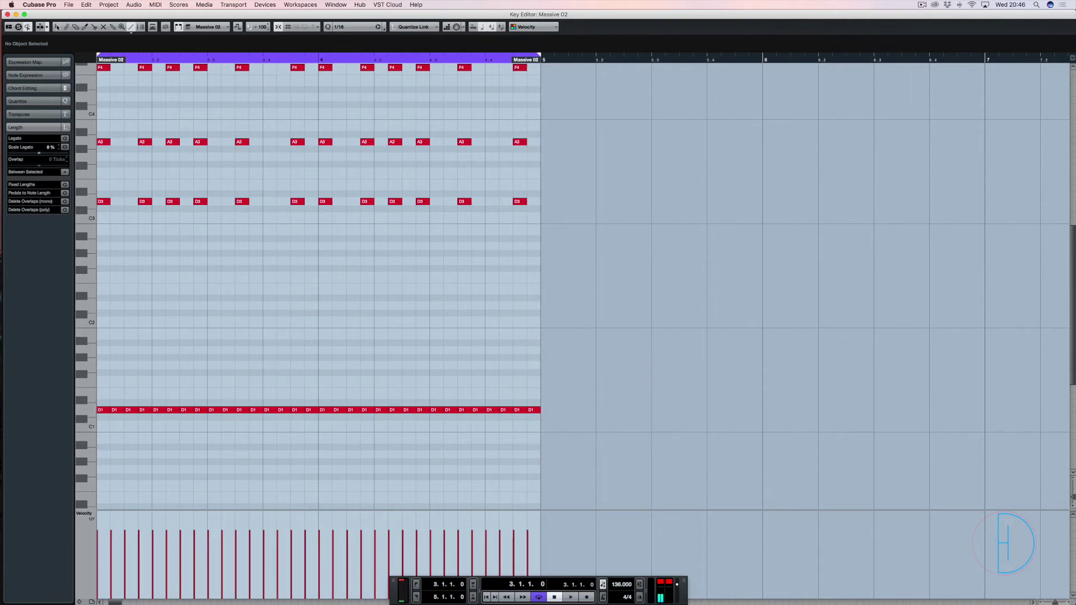
# Copy the whole D1 row one octave down to D0, close the note editor and play the part
pyautogui.moveTo(583, 366); pyautogui.dragTo(113, 432)
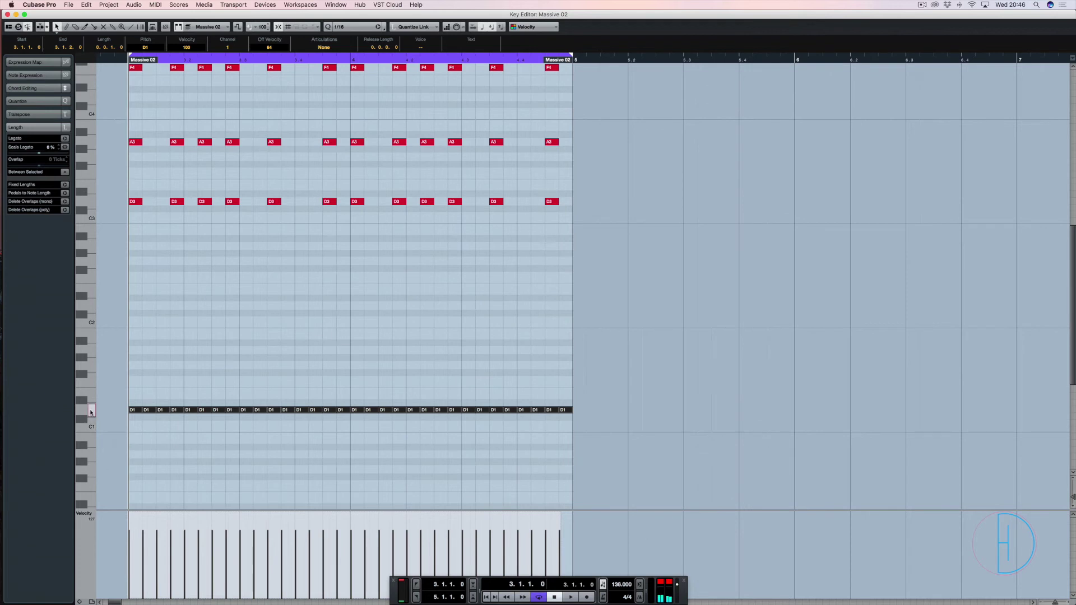
pyautogui.scroll(-5, 114, 395)
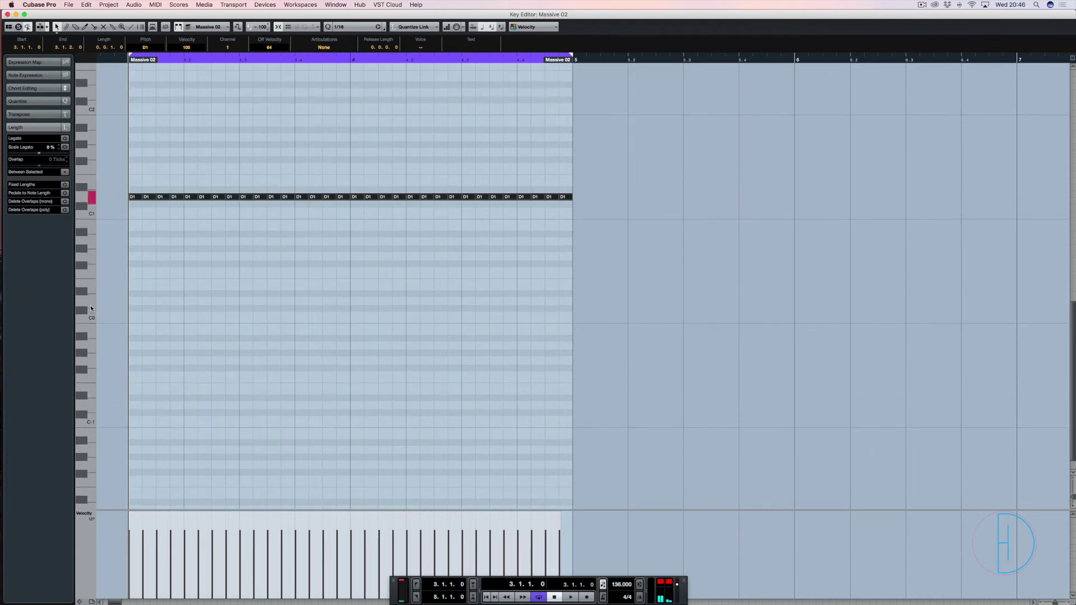
pyautogui.click(279, 216)
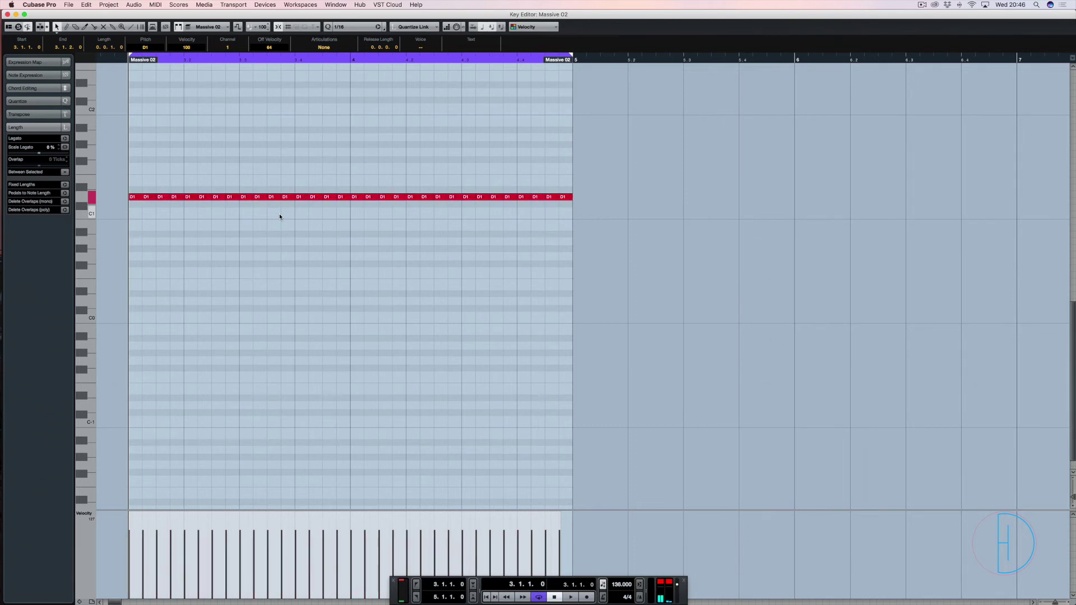
pyautogui.hotkey('shift', 'Down')
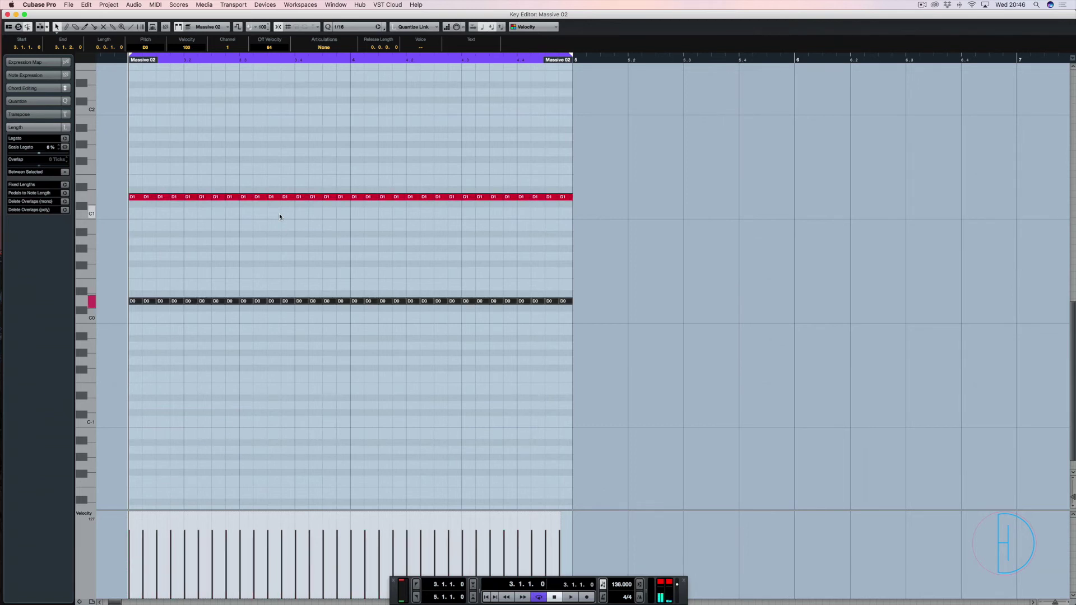
pyautogui.press('Return')
pyautogui.press('space')
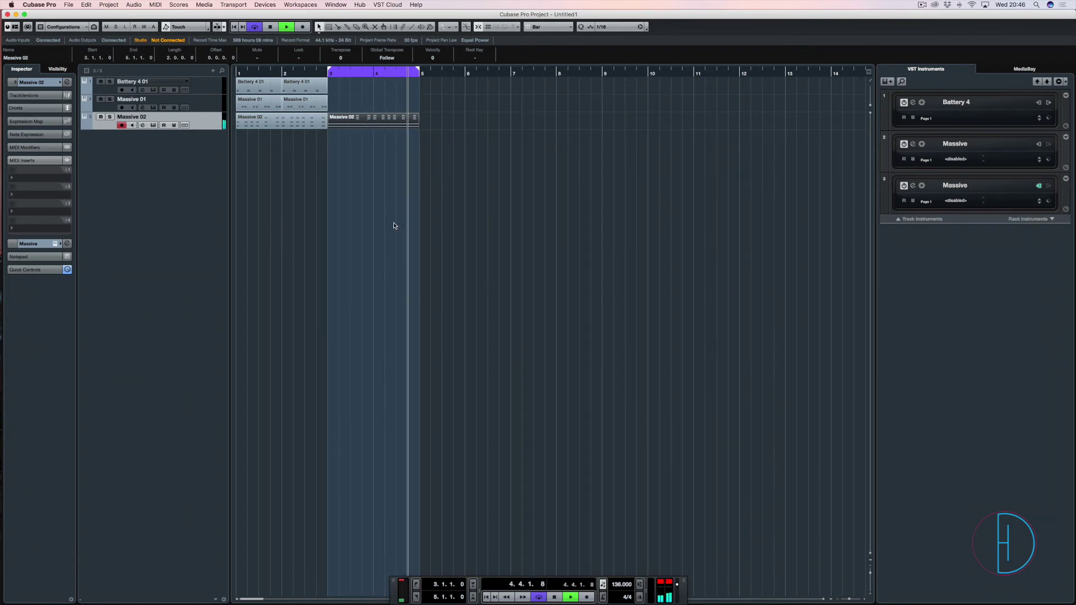
# Insert the Kickstart plug-in in the first insert slot of the Massive 02 mixer channel
pyautogui.press('F3')
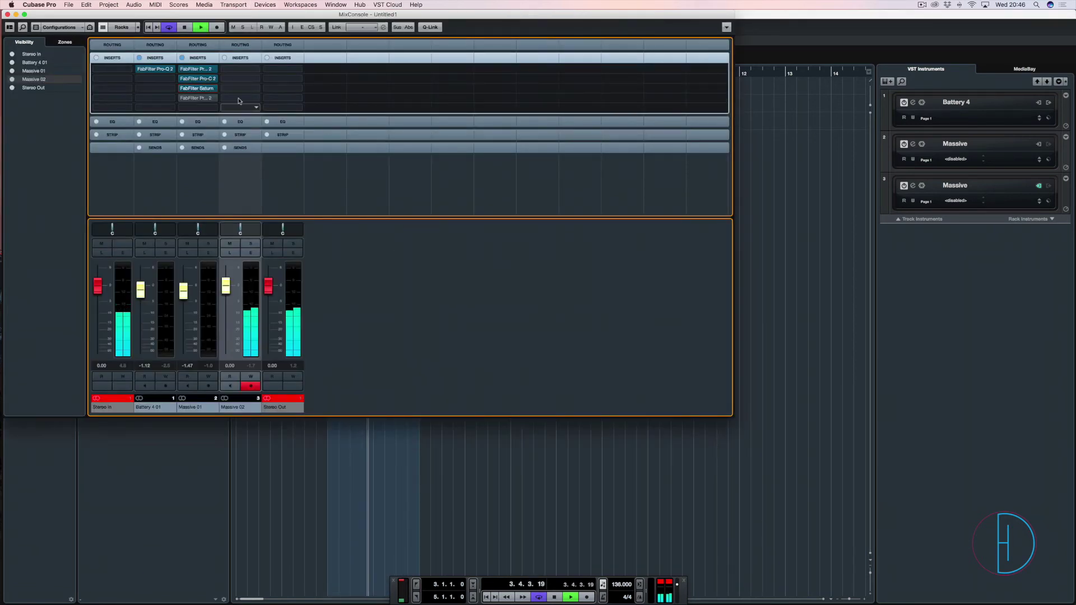
pyautogui.click(236, 69)
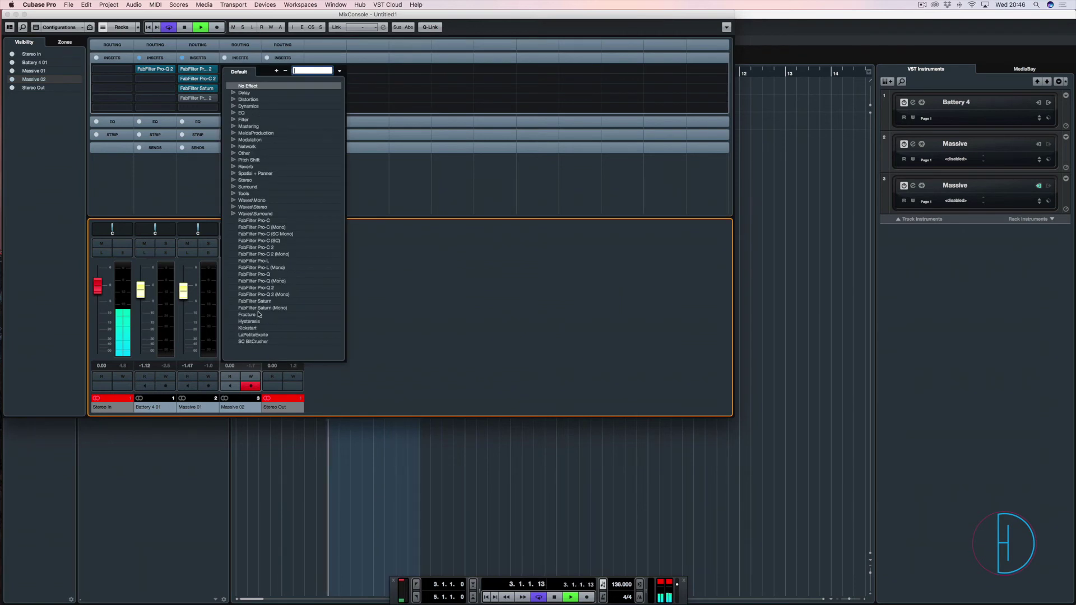
pyautogui.click(248, 328)
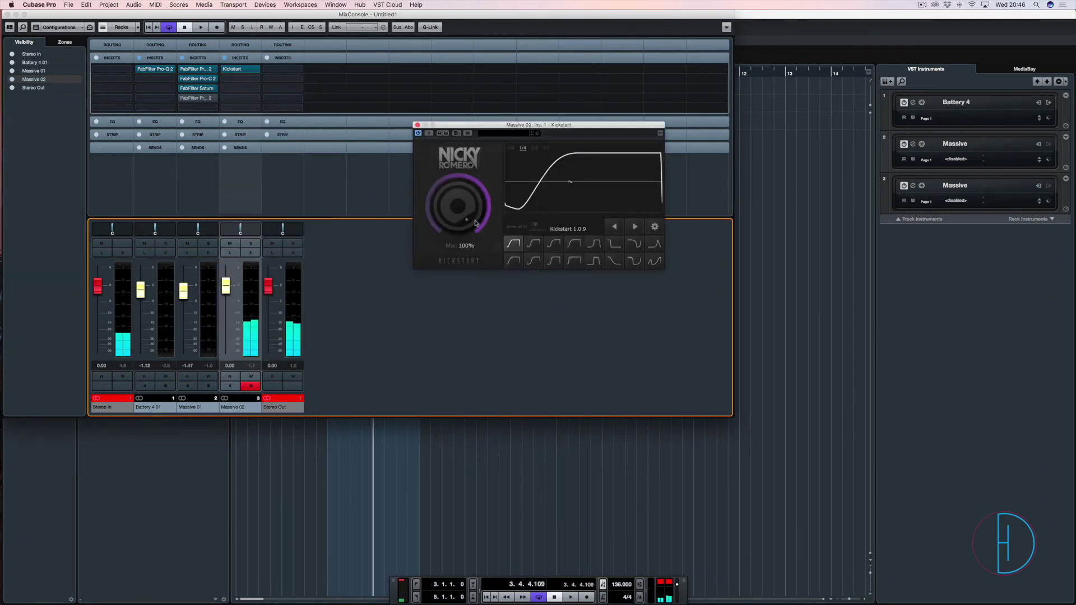
# Set Kickstart's mix to 47%, compare its ducking curves, keep the first one and audition it
pyautogui.click(594, 245)
pyautogui.click(534, 243)
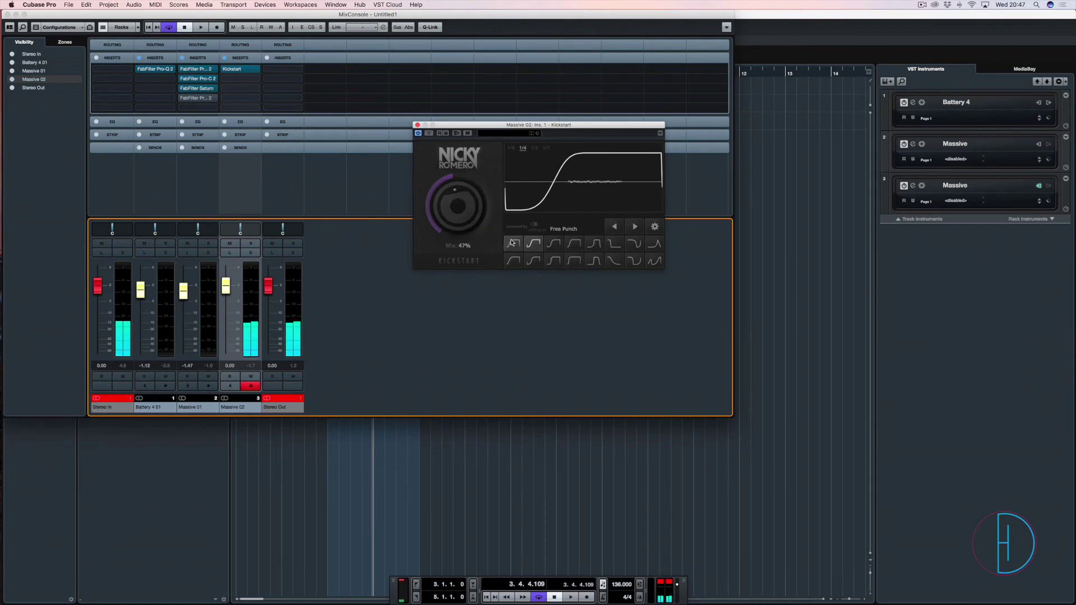
pyautogui.click(513, 244)
pyautogui.press('space')
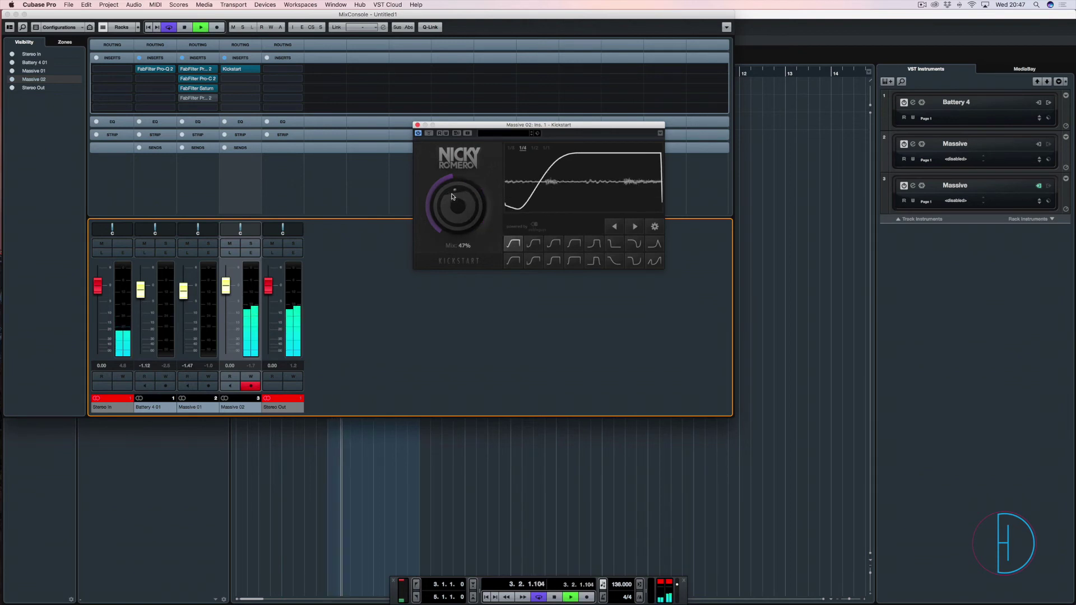
# Raise Kickstart's mix on Massive 02 to 53%, stop playback and close the plug-in window
pyautogui.moveTo(453, 197)
pyautogui.mouseDown()
pyautogui.moveTo(453, 172)
pyautogui.moveTo(453, 190)
pyautogui.mouseUp()
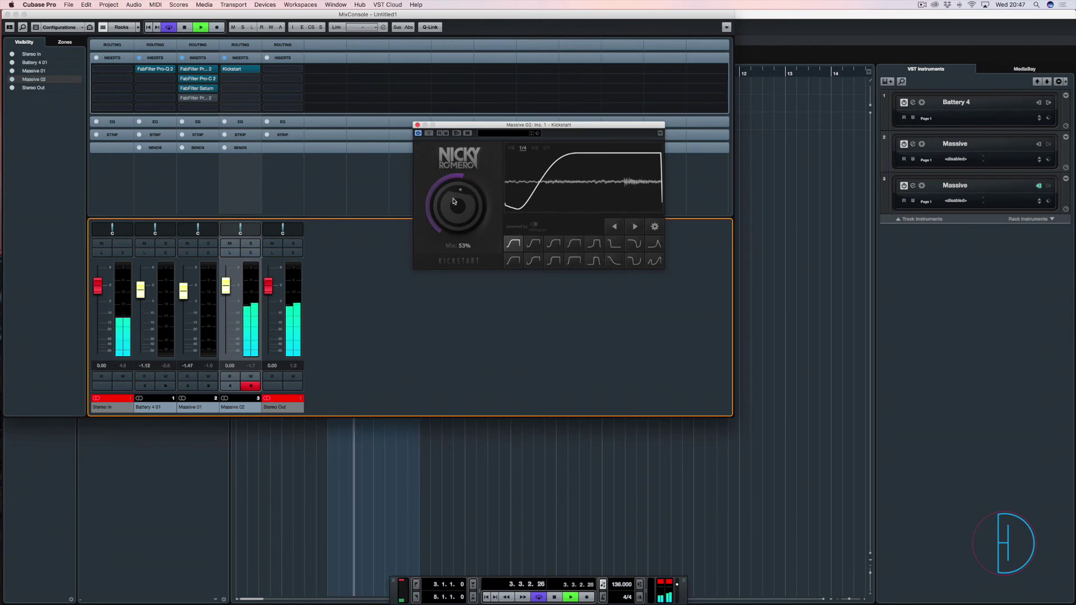
pyautogui.click(499, 432)
pyautogui.press('space')
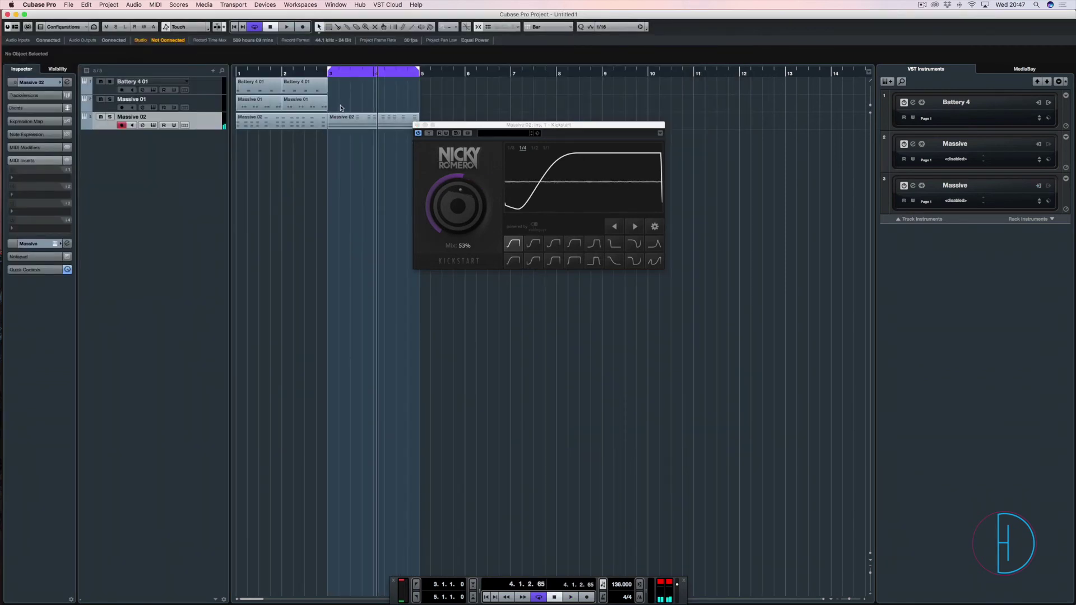
pyautogui.click(417, 124)
# Duplicate both Massive 01 bass parts into bars 3 and 4, play the section and briefly inspect the pluck's Massive patch
pyautogui.moveTo(273, 105); pyautogui.dragTo(272, 105)
pyautogui.press('super+d')
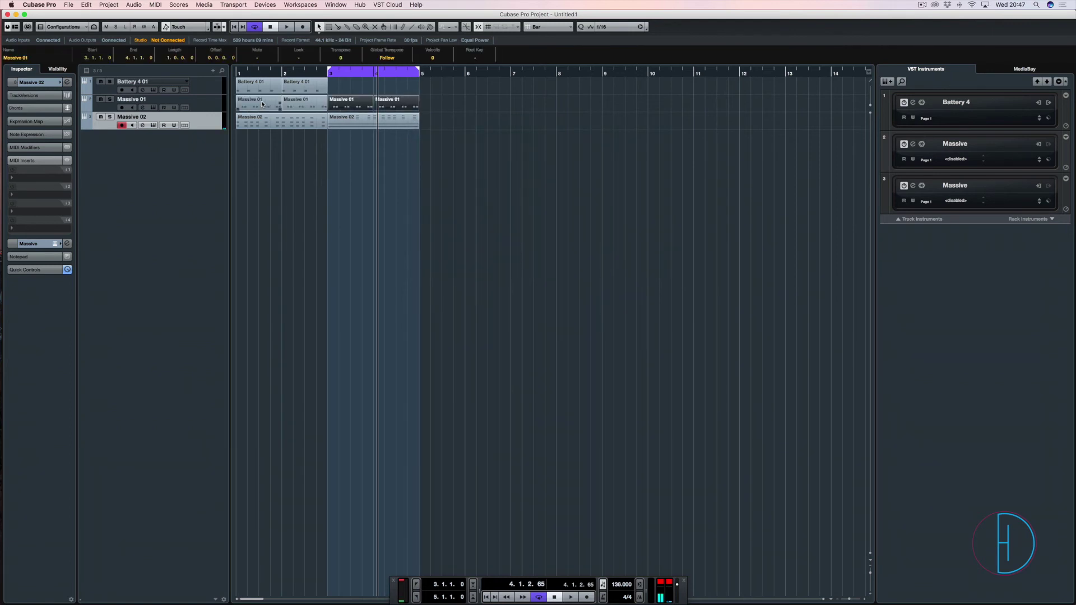
pyautogui.press('KP_1')
pyautogui.press('space')
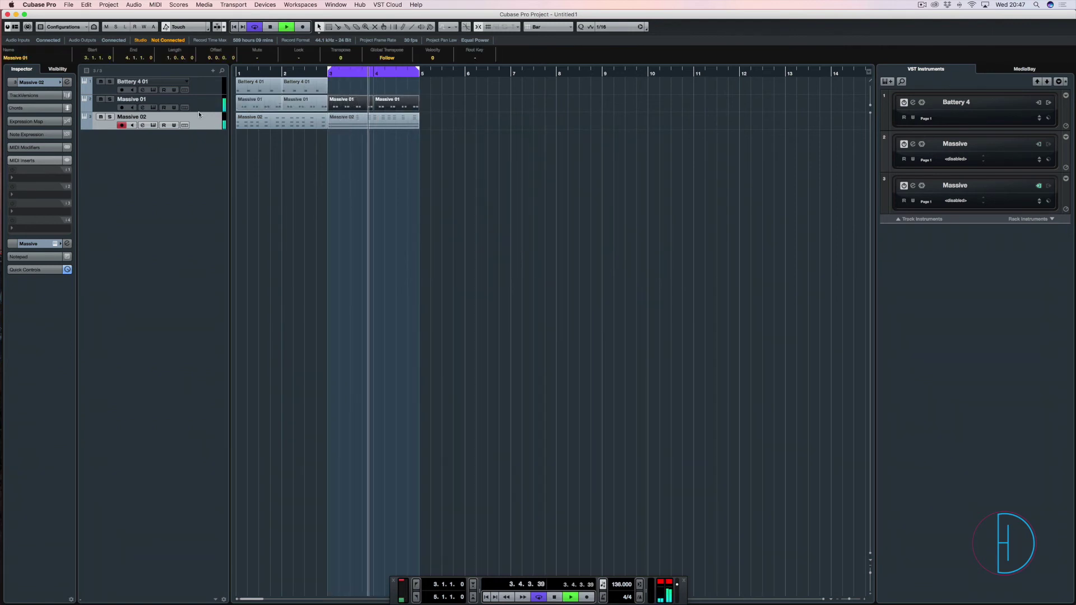
pyautogui.click(912, 185)
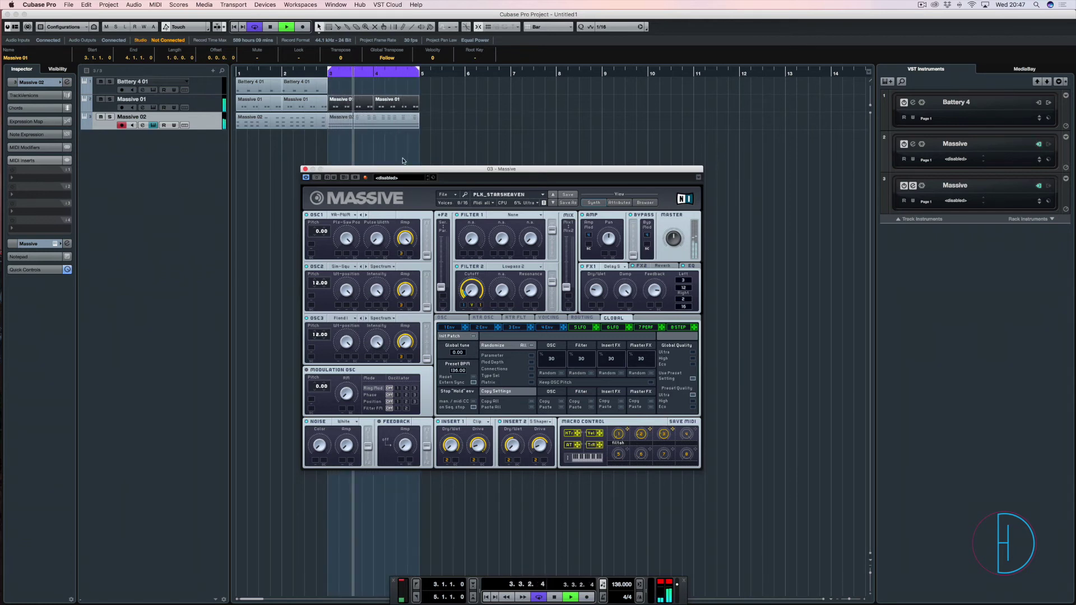
pyautogui.click(305, 169)
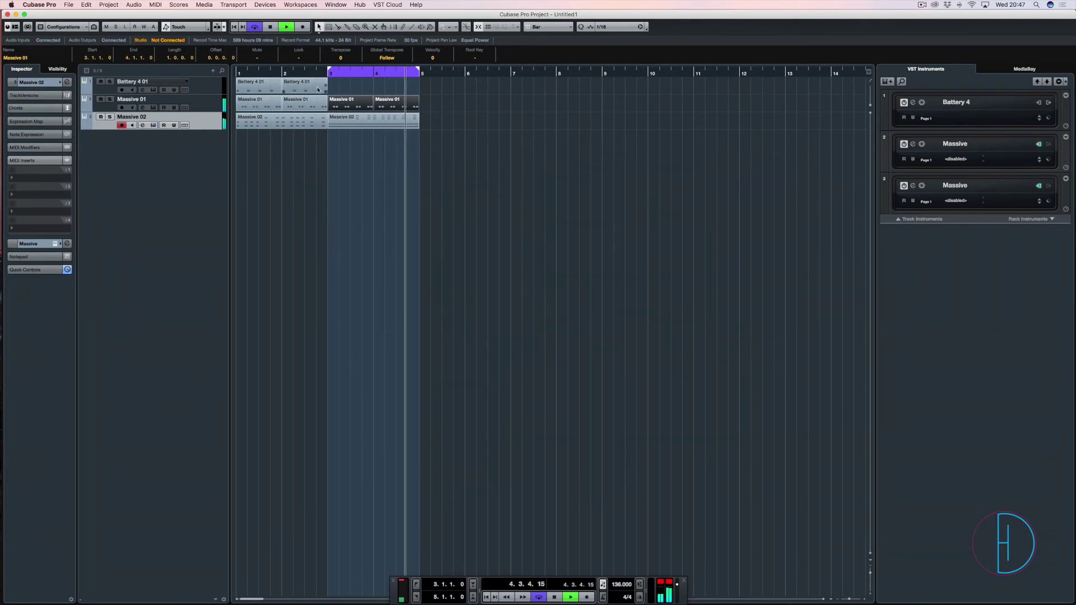
# Stop playback, duplicate both Battery 4 01 parts into bars 3 and 4, and play the full section
pyautogui.press('space')
pyautogui.moveTo(341, 90); pyautogui.dragTo(253, 86)
pyautogui.press('super+d')
pyautogui.press('space')
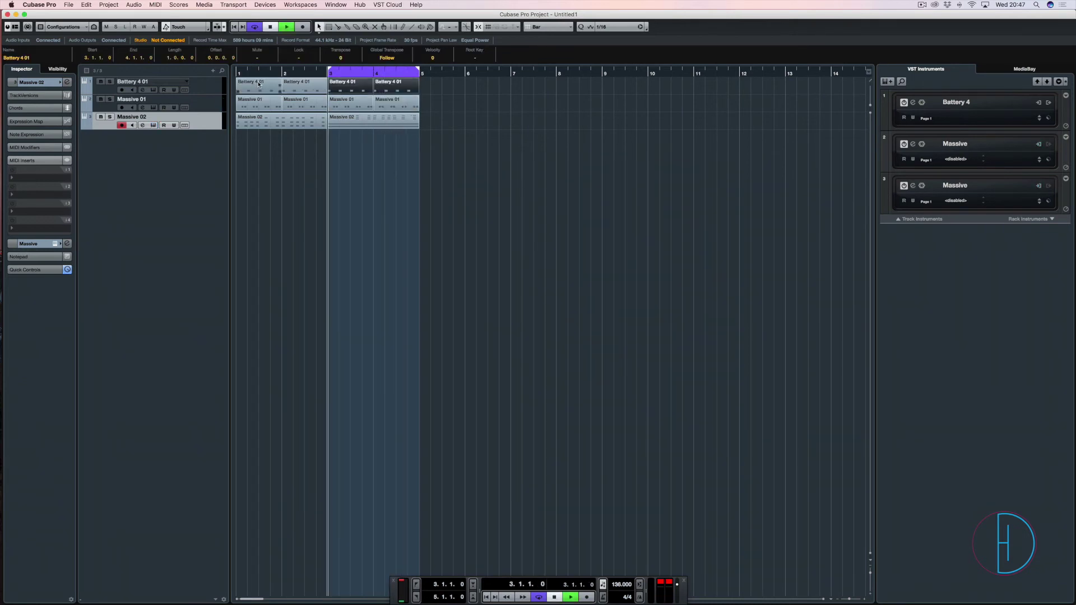
# Insert FabFilter Pro-C 2 in the second insert slot of the Massive 02 mixer channel and move its window clear of the channel
pyautogui.press('F3')
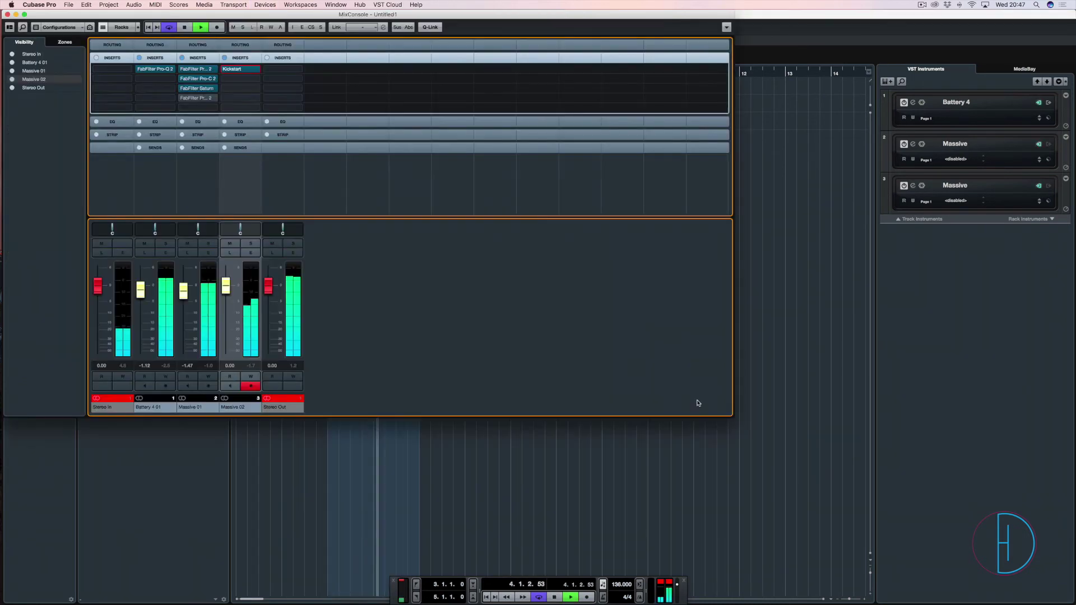
pyautogui.click(248, 104)
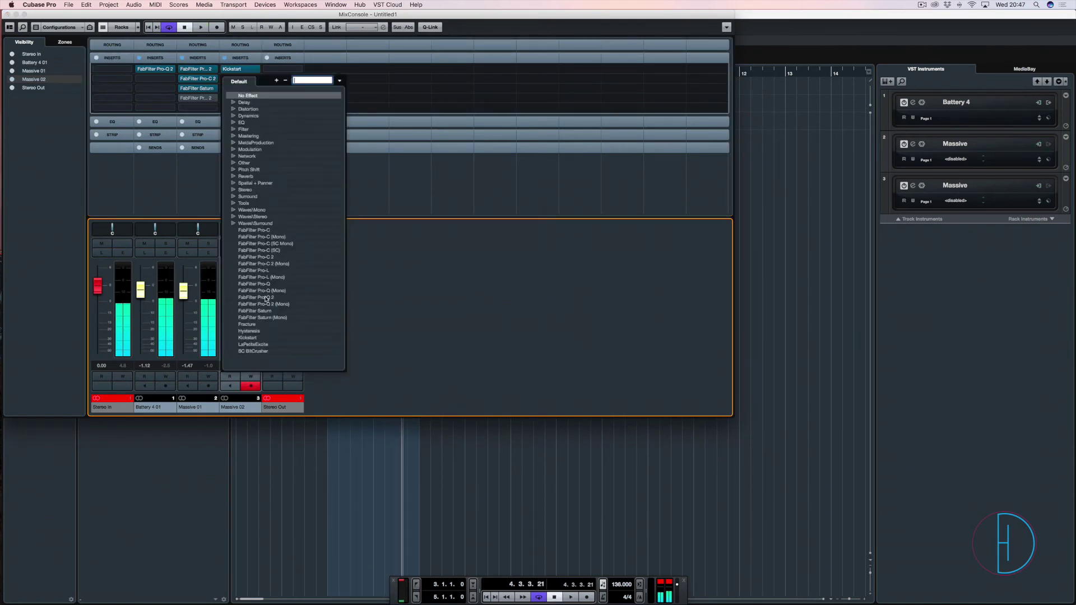
pyautogui.click(249, 257)
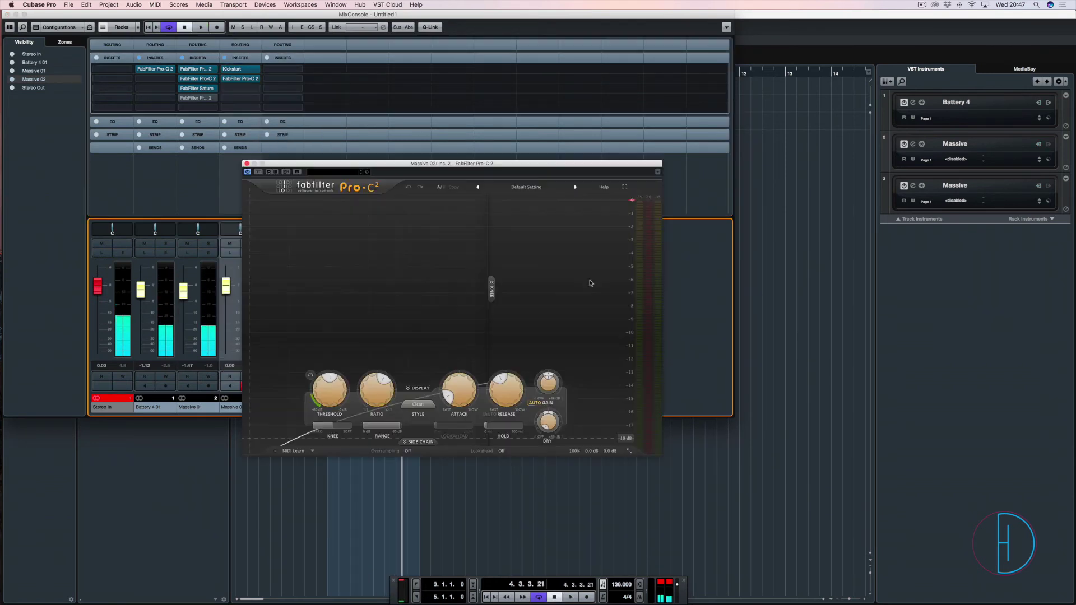
pyautogui.moveTo(542, 167); pyautogui.dragTo(647, 159)
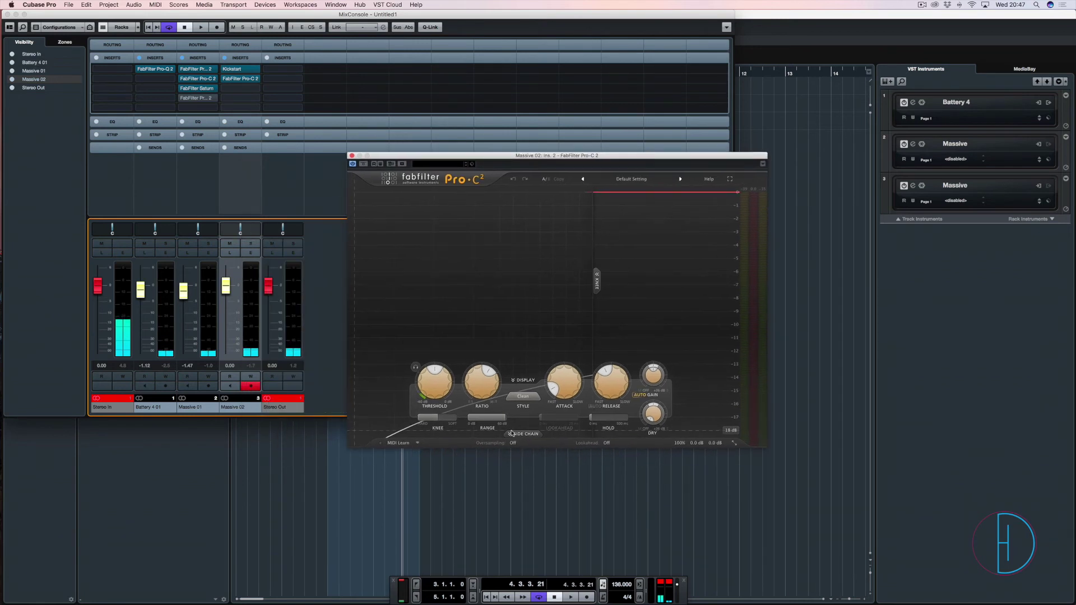
# Set Pro-C 2's threshold to 0 dB, lower its ratio, adjust attack and release, and choose the Classic style
pyautogui.moveTo(442, 382); pyautogui.dragTo(457, 316)
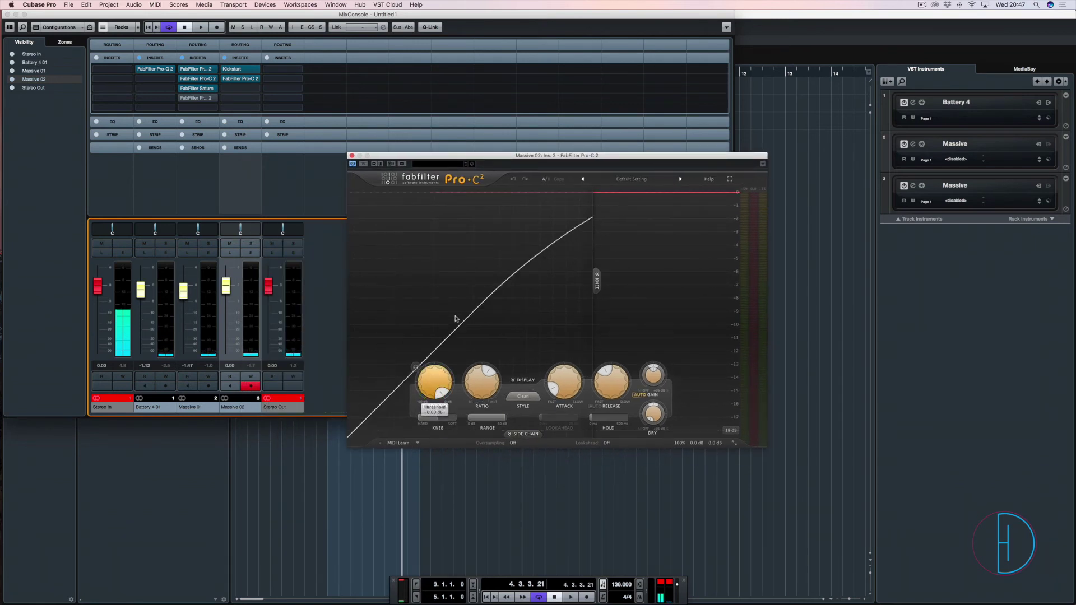
pyautogui.moveTo(477, 386); pyautogui.dragTo(473, 402)
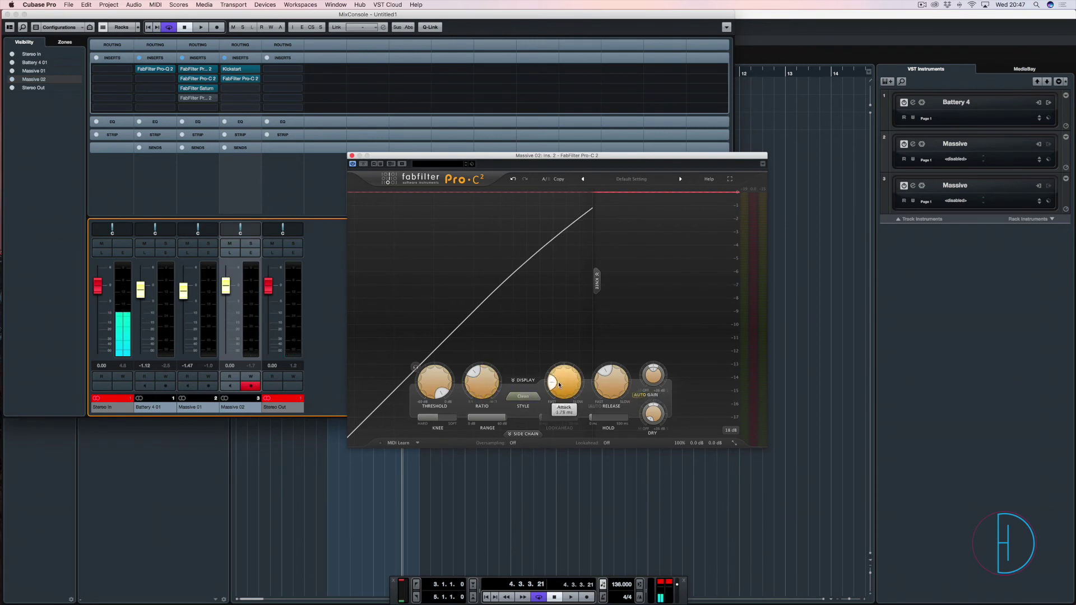
pyautogui.moveTo(609, 383)
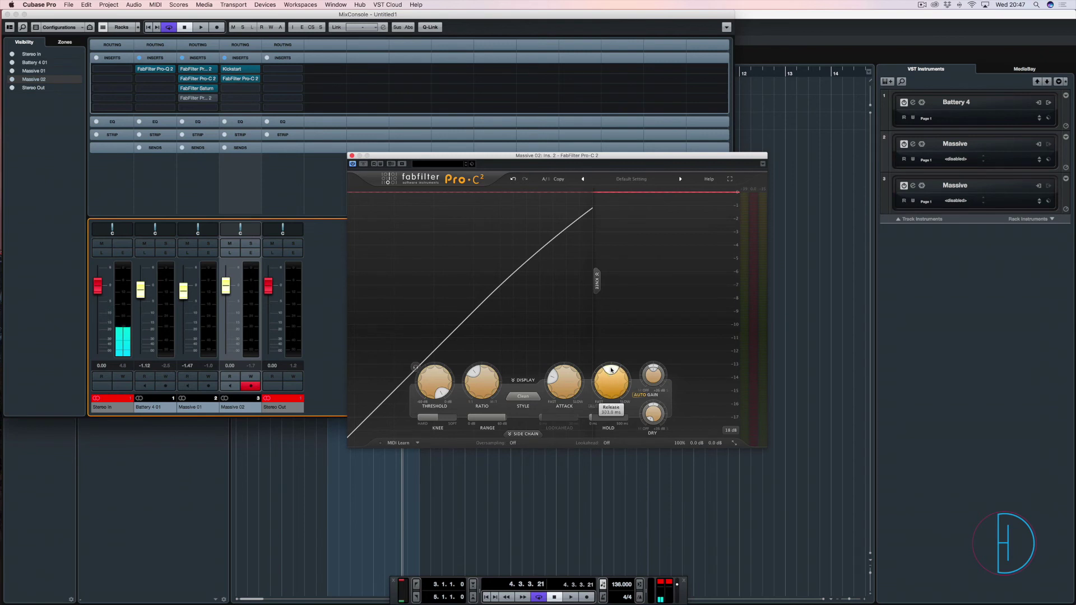
pyautogui.click(522, 398)
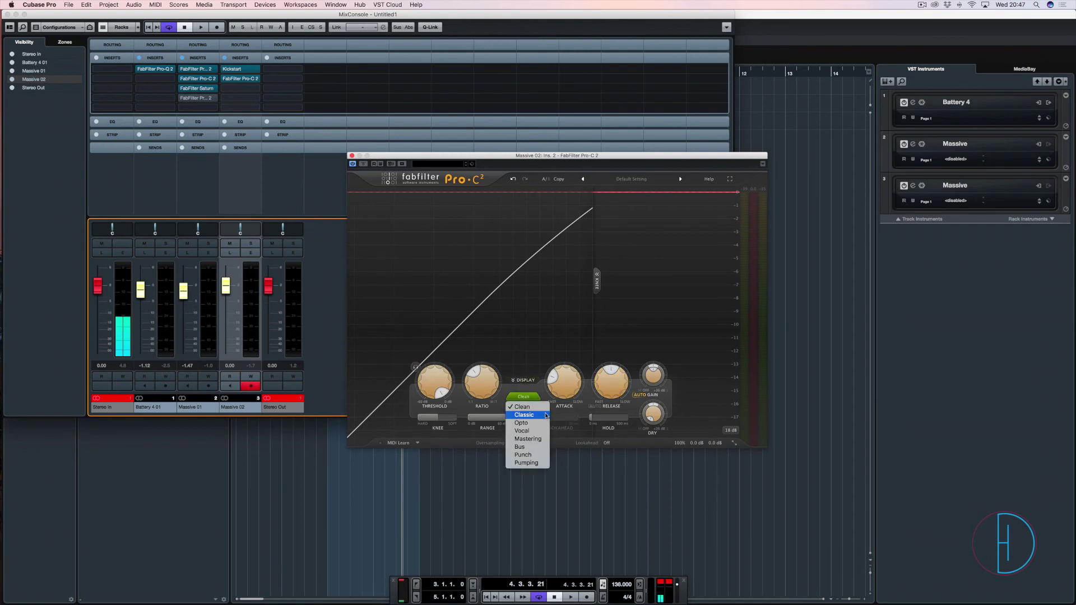
pyautogui.click(546, 415)
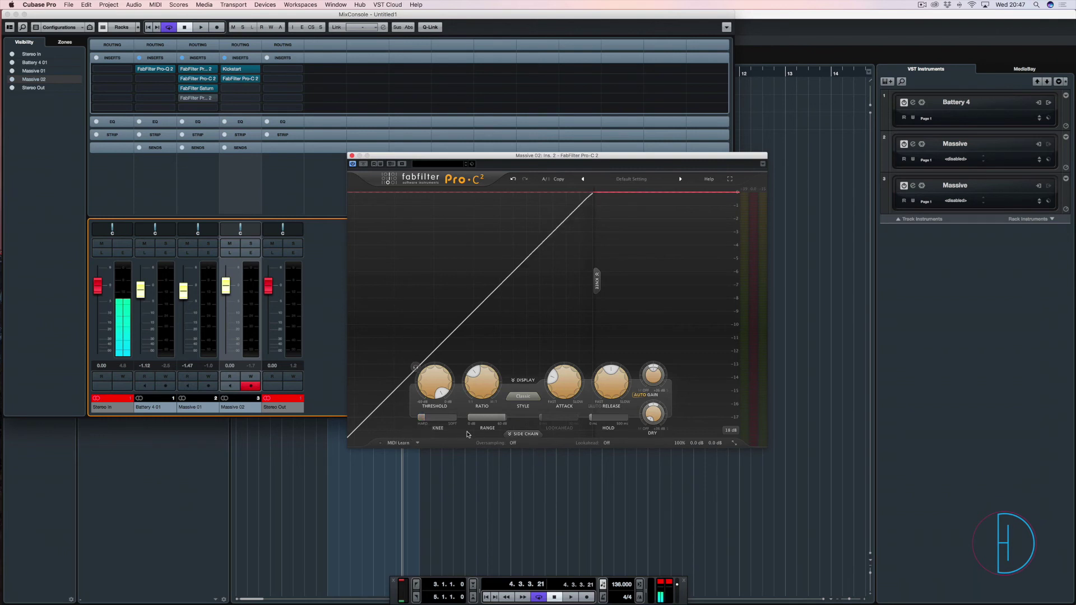
# During playback, lower Pro-C 2's threshold, raise its ratio and shorten its release and attack to compress the pluck, then stop playback
pyautogui.press('space')
pyautogui.moveTo(469, 381)
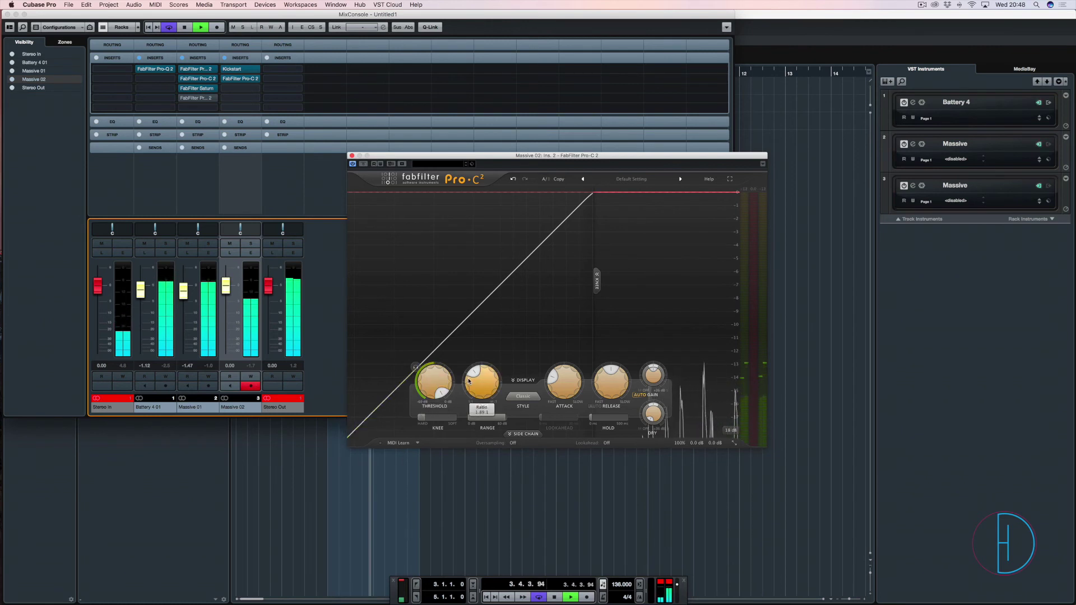
pyautogui.moveTo(469, 381); pyautogui.dragTo(424, 432)
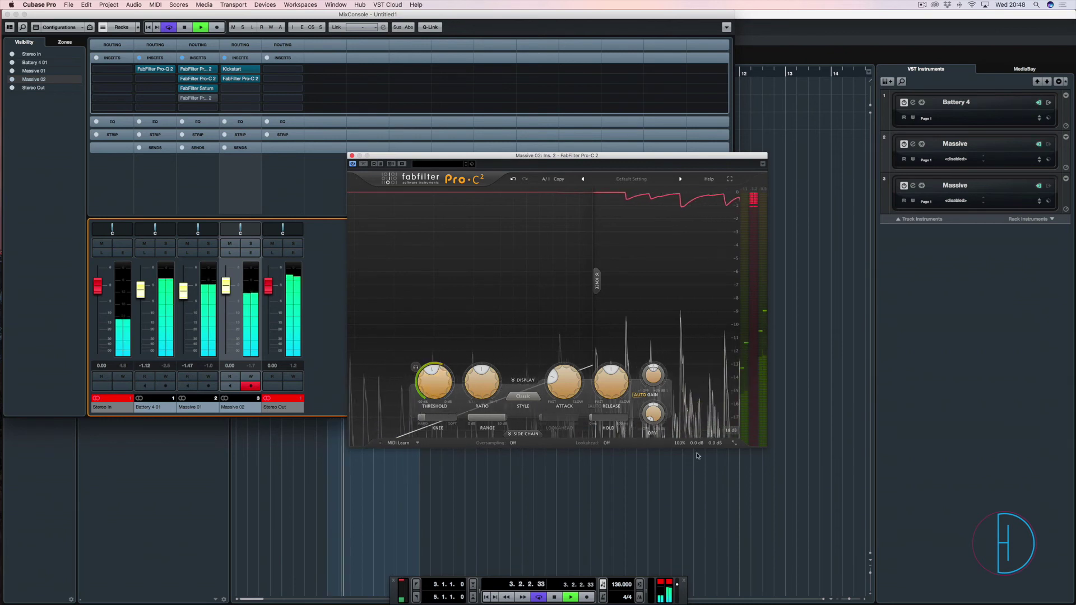
pyautogui.moveTo(599, 393)
pyautogui.moveTo(598, 394); pyautogui.dragTo(552, 382)
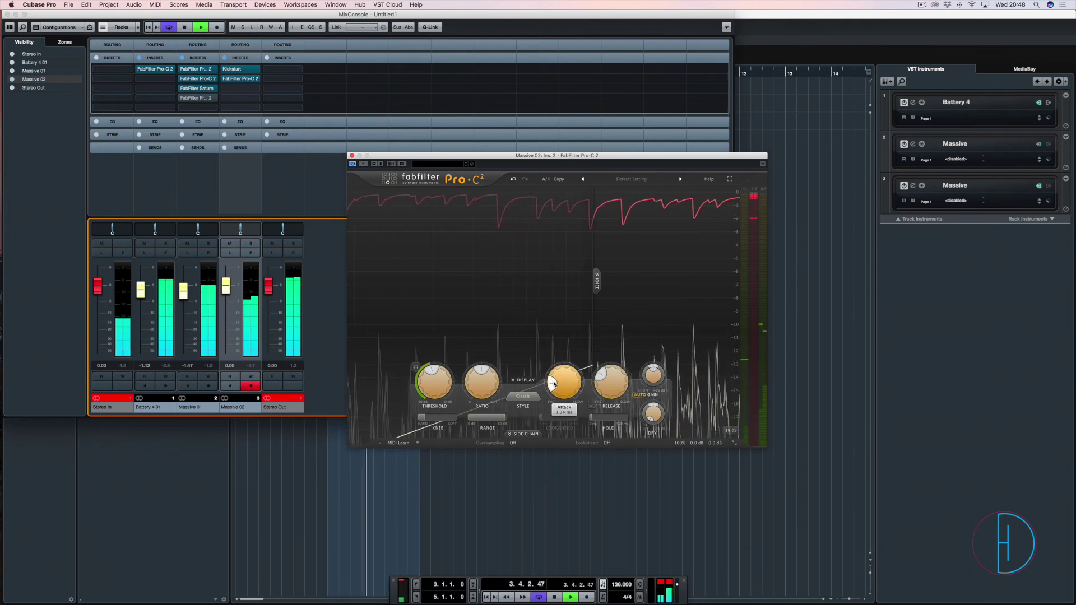
pyautogui.press('space')
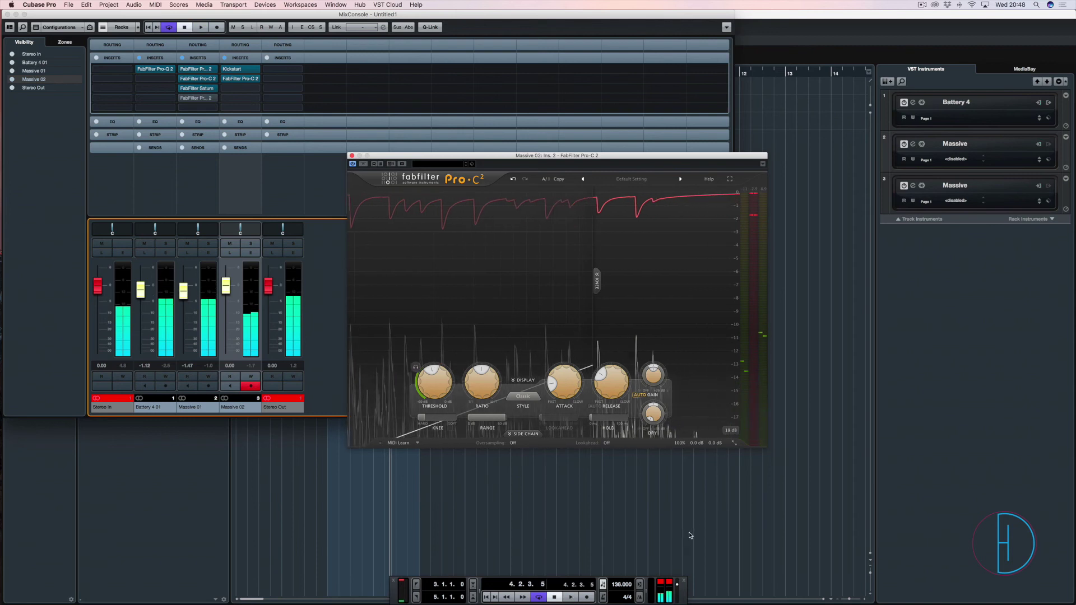
# Insert FabFilter Pro-Q 2 in the third insert slot of the Massive 02 channel, solo the channel and start playback
pyautogui.click(238, 99)
pyautogui.click(240, 87)
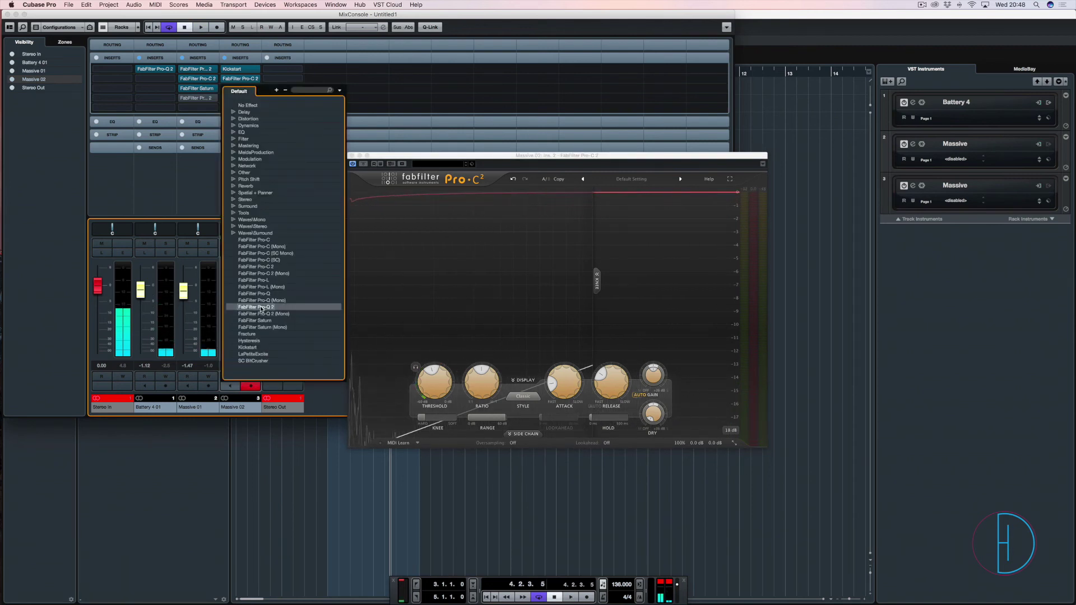
pyautogui.click(262, 307)
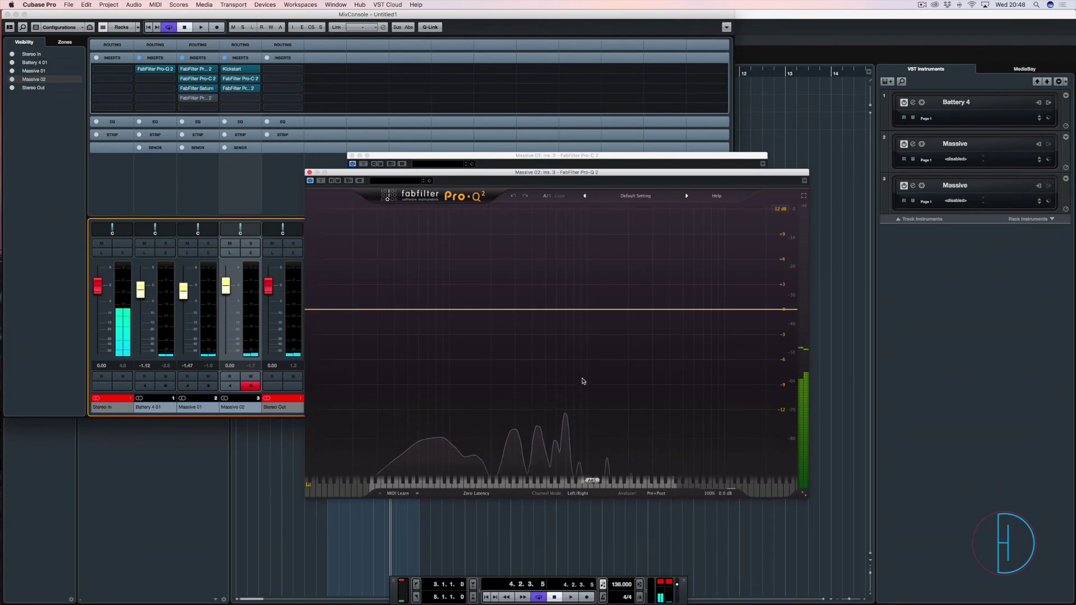
pyautogui.press('s')
pyautogui.press('space')
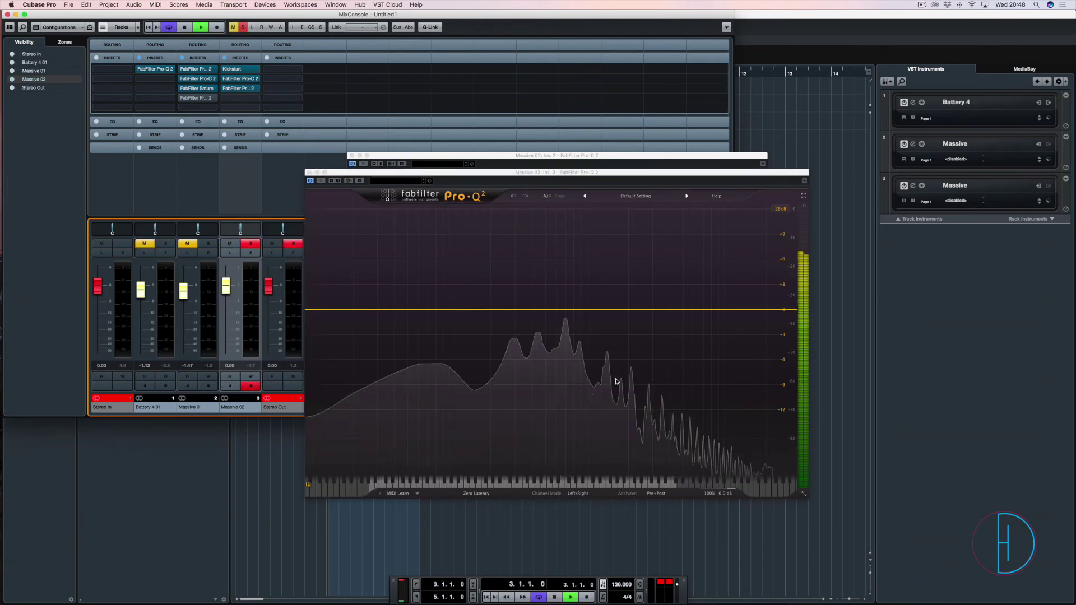
# Sweep a boosted Pro-Q 2 band with Q 40 to the peak near 700 Hz, then cut it by about 5.4 dB
pyautogui.click(542, 306)
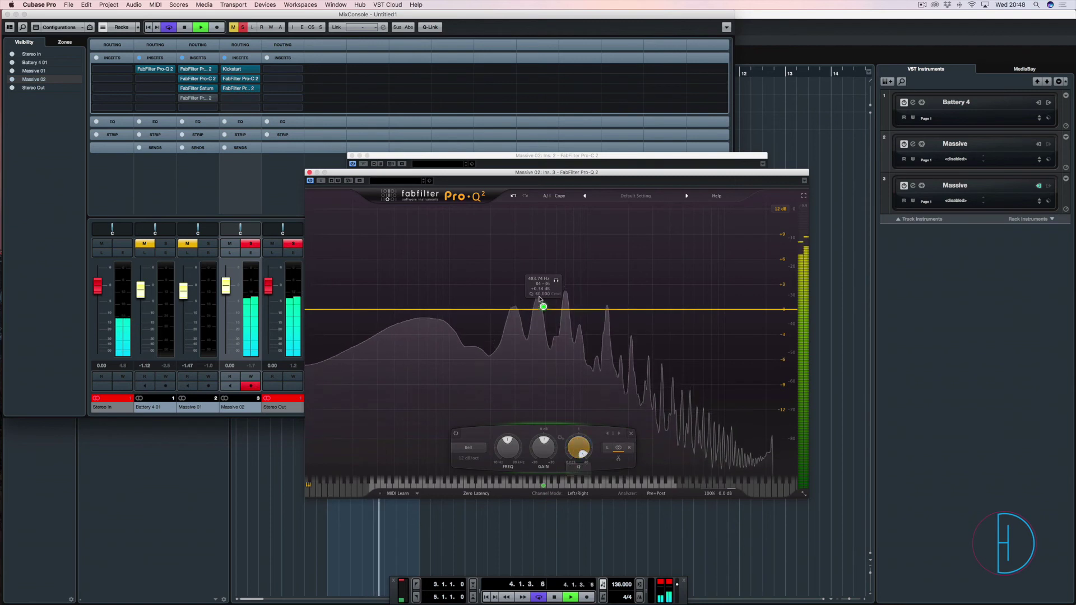
pyautogui.moveTo(541, 305); pyautogui.dragTo(565, 209)
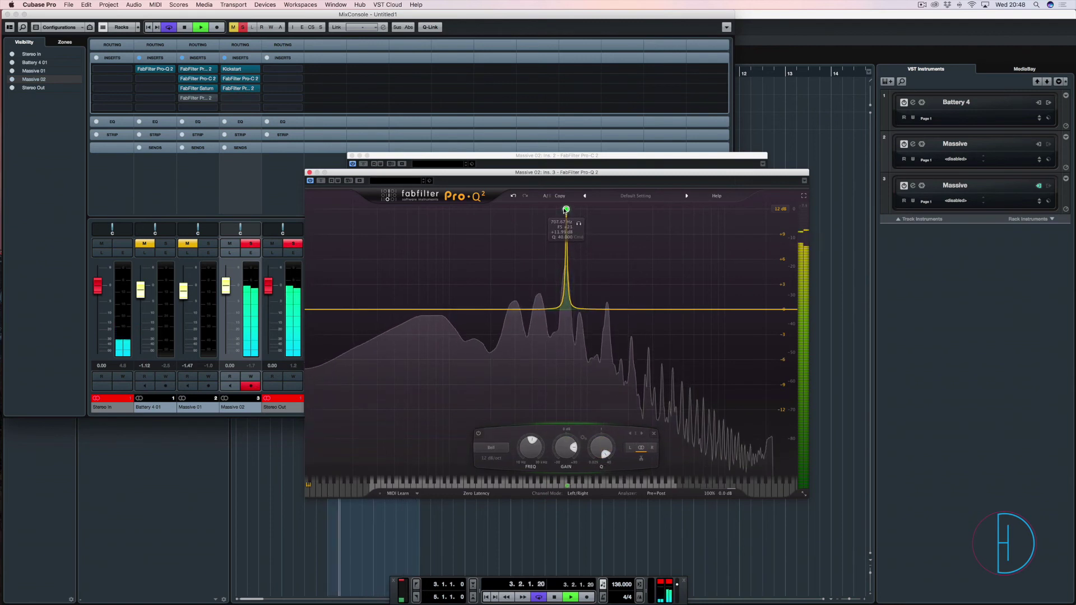
pyautogui.moveTo(566, 448); pyautogui.dragTo(566, 499)
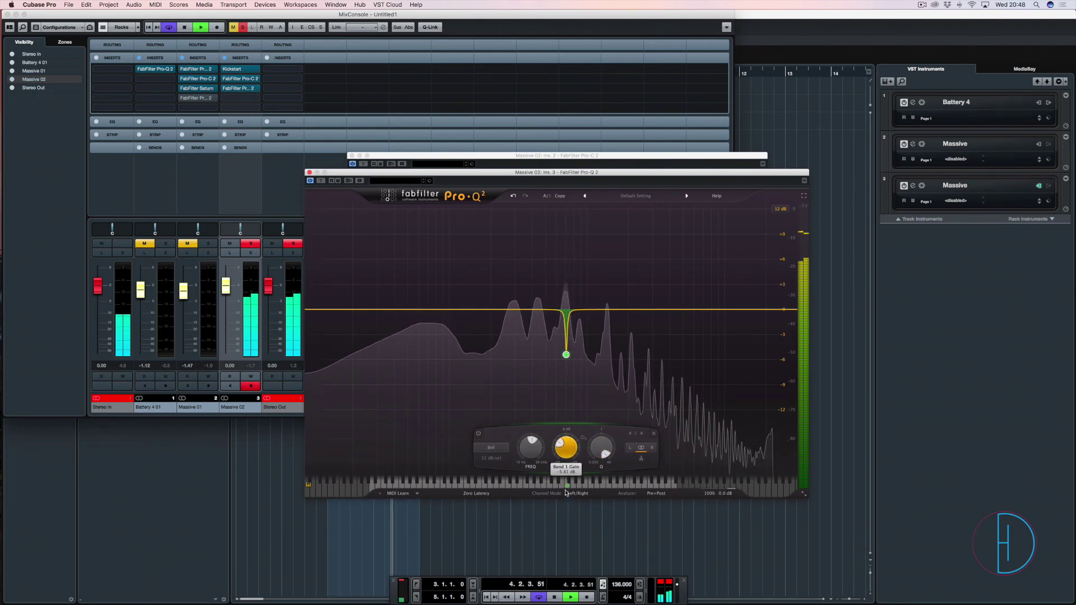
# Add a second narrow EQ band on the next lower resonant peak, boost it to locate the resonance, then cut about 5 dB
pyautogui.click(536, 308)
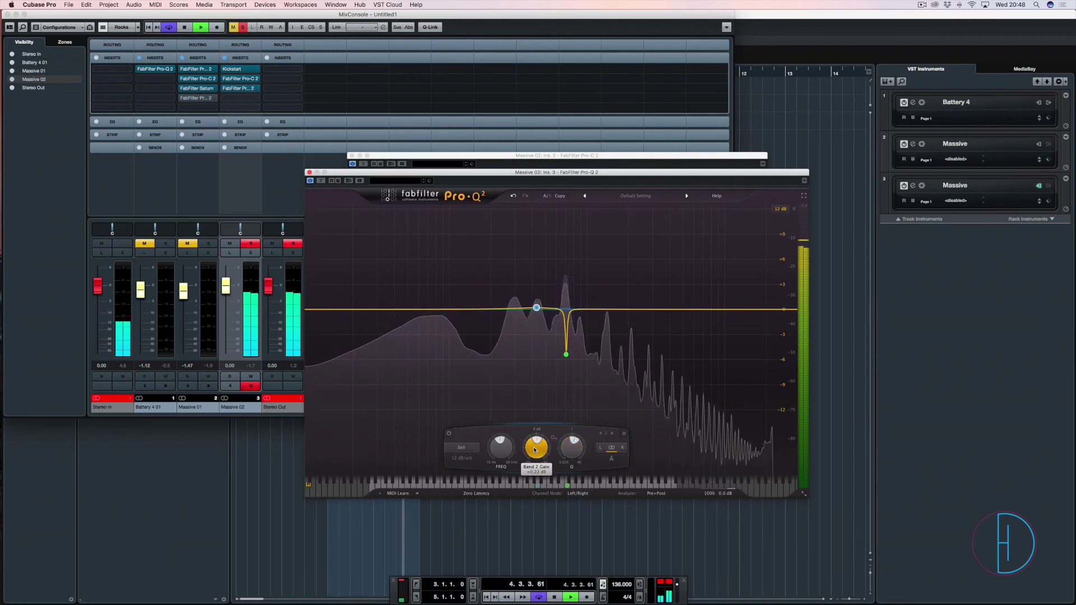
pyautogui.moveTo(536, 310); pyautogui.dragTo(539, 213)
pyautogui.scroll(10, 537, 248)
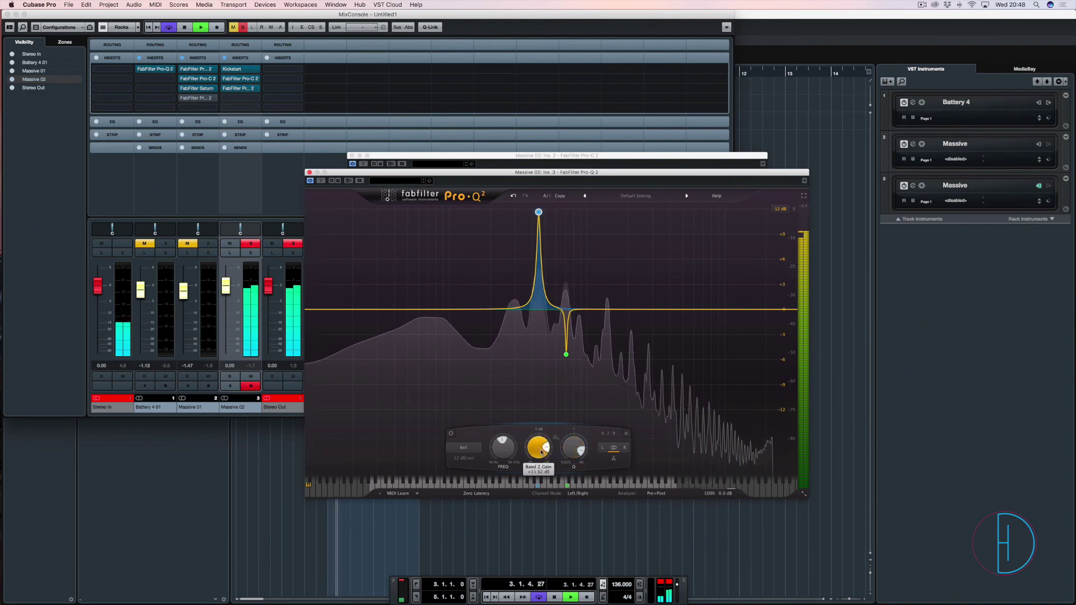
pyautogui.scroll(-9, 530, 462)
pyautogui.scroll(-7, 530, 463)
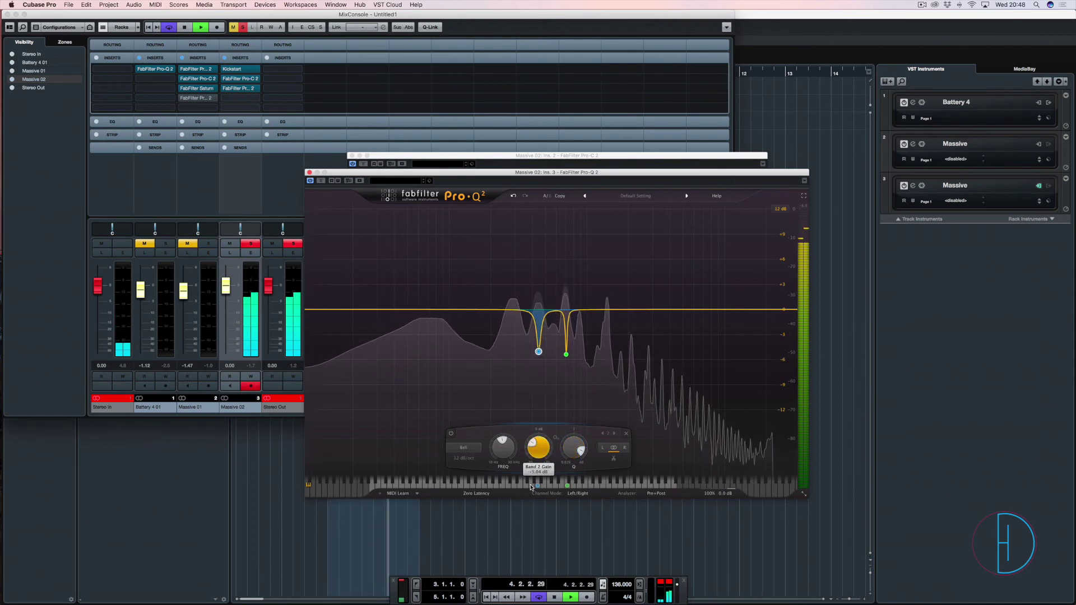
# Add a third EQ band on the peak near 300 Hz, boost it to locate the resonance, then narrow it and cut about 5.5 dB
pyautogui.click(513, 311)
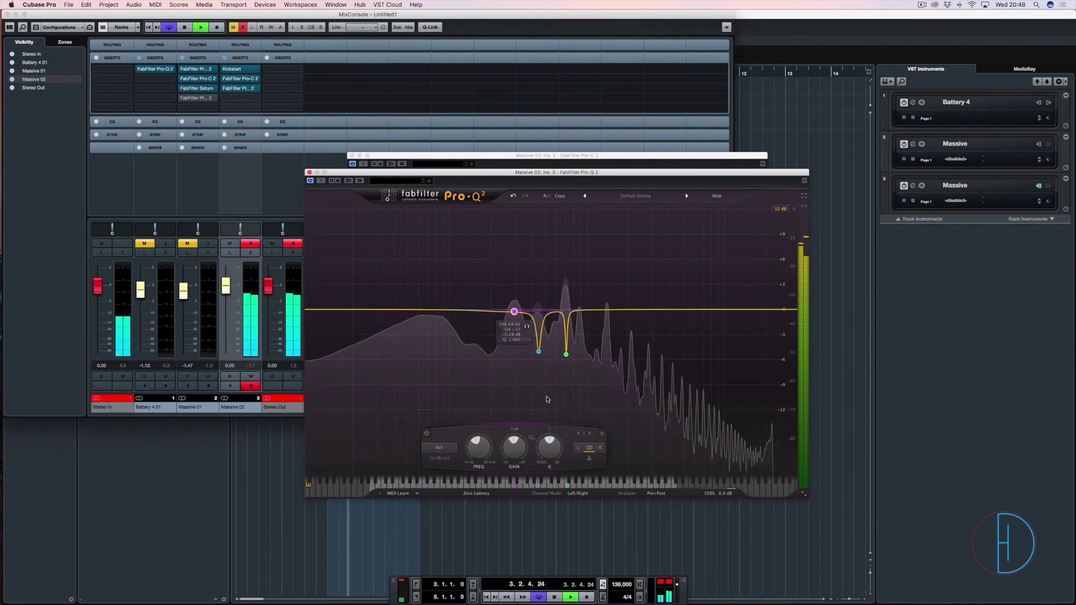
pyautogui.scroll(8, 549, 446)
pyautogui.moveTo(514, 311); pyautogui.dragTo(516, 233)
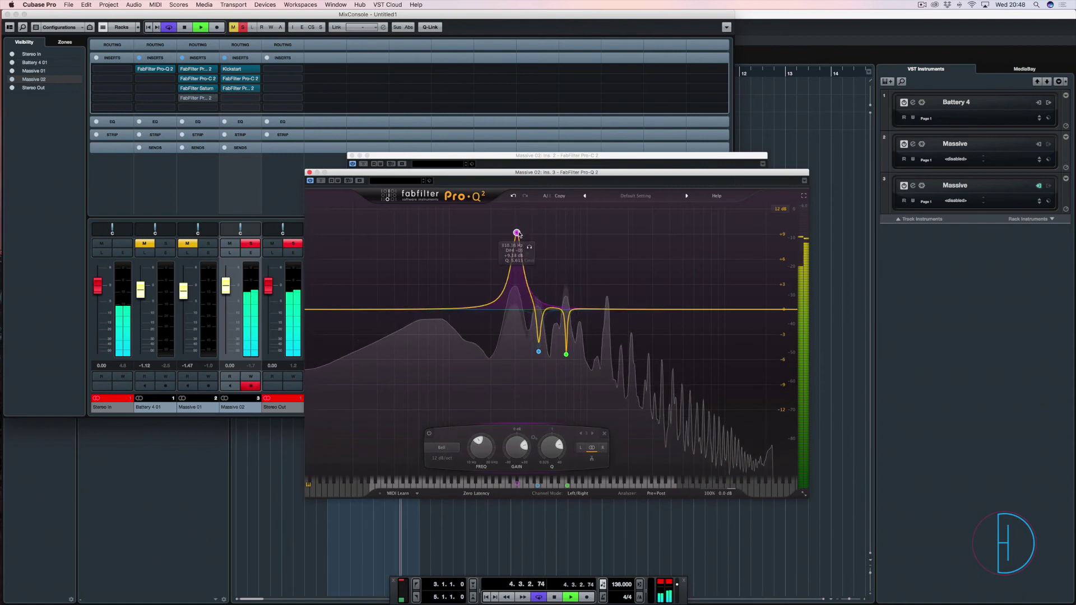
pyautogui.scroll(-5, 548, 461)
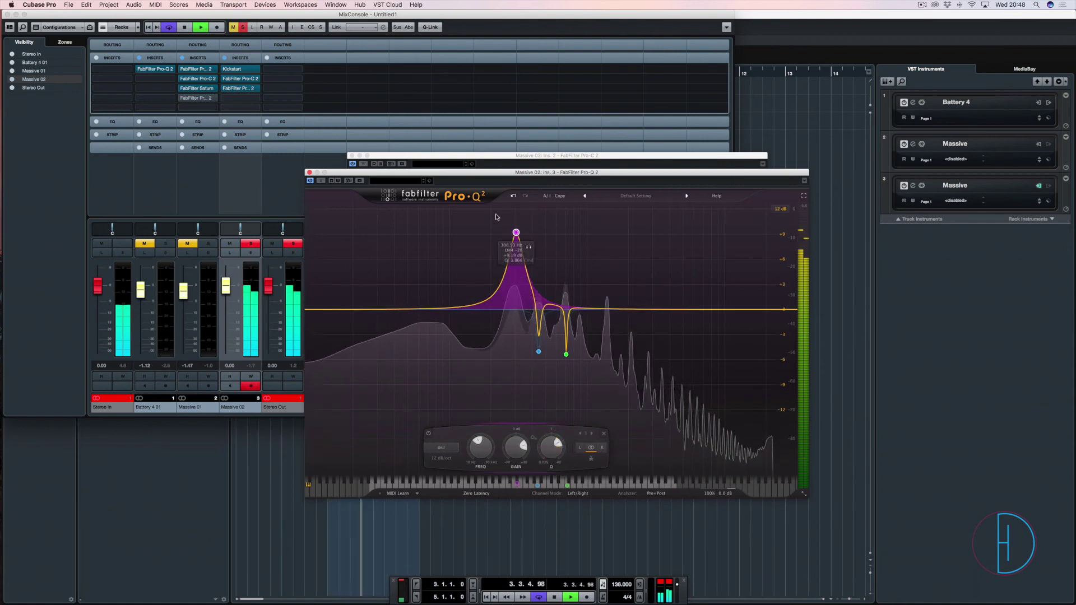
pyautogui.moveTo(515, 232); pyautogui.dragTo(516, 230)
pyautogui.moveTo(540, 443); pyautogui.dragTo(508, 478)
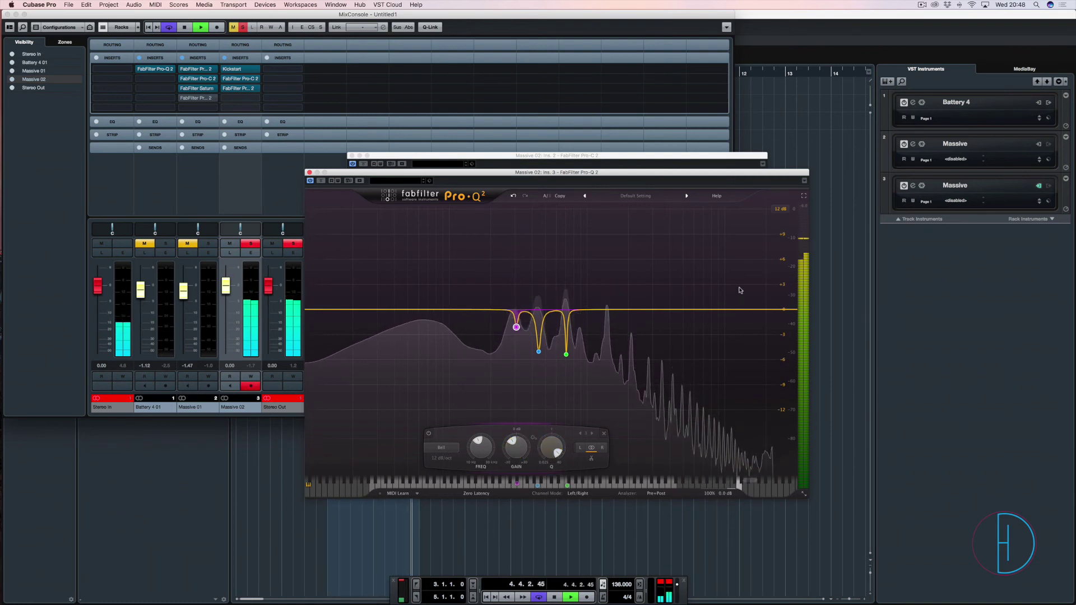
pyautogui.click(780, 212)
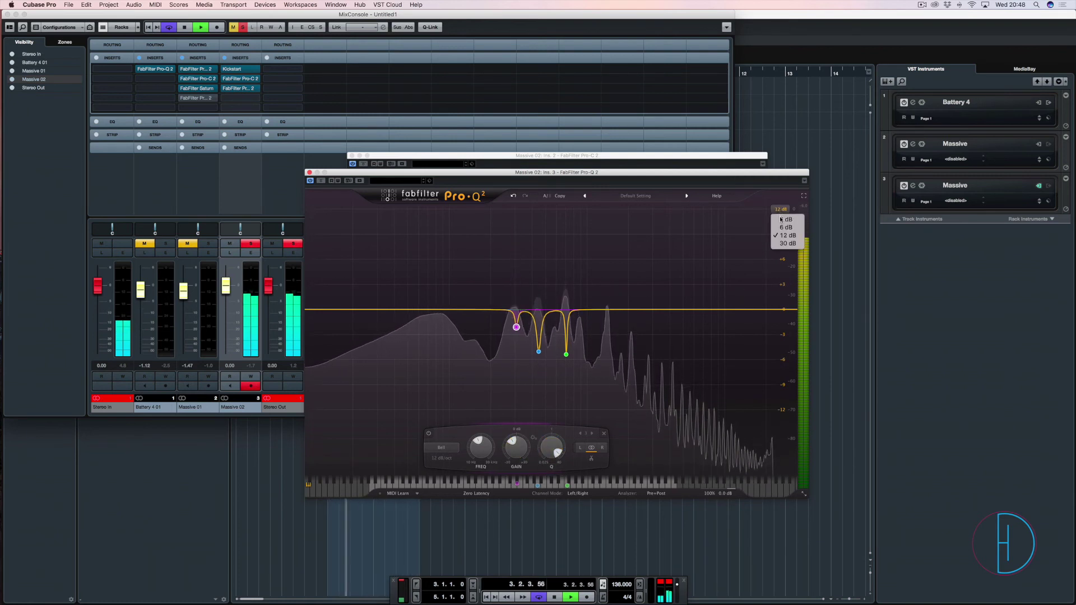
pyautogui.click(516, 329)
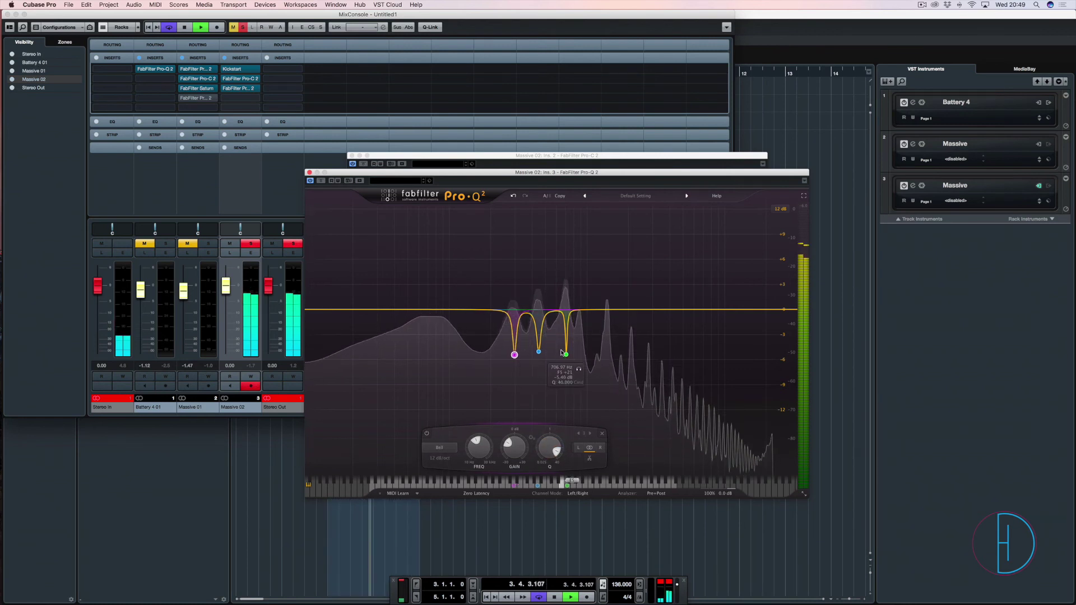
# Widen the cut on the band near 700 Hz, then add a fourth band on the low-end hump and cut it about 4 dB
pyautogui.click(565, 354)
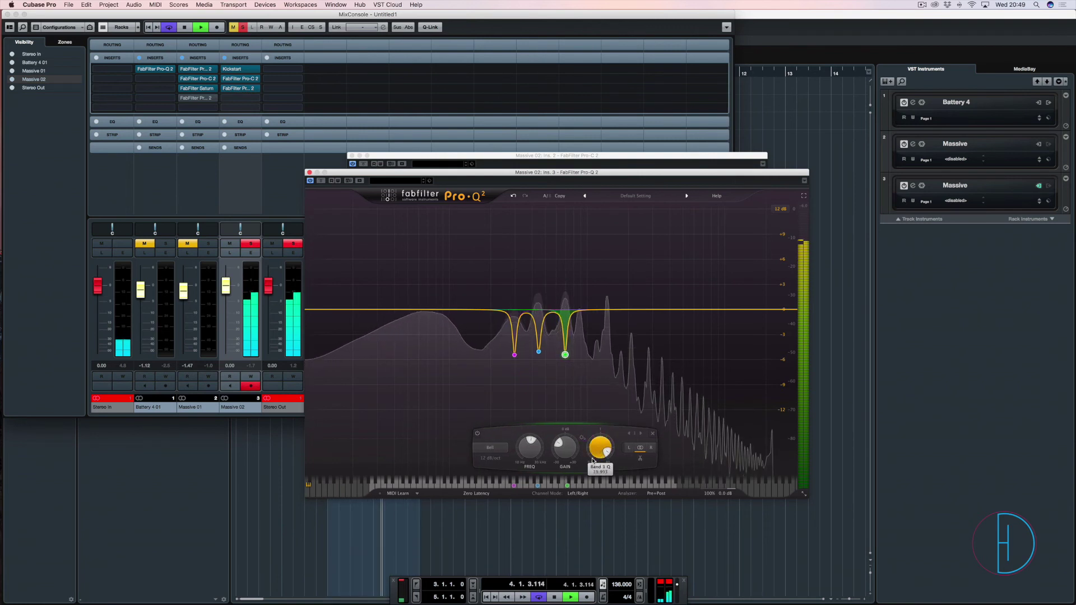
pyautogui.click(417, 310)
pyautogui.moveTo(416, 310); pyautogui.dragTo(426, 310)
pyautogui.moveTo(460, 445); pyautogui.dragTo(419, 452)
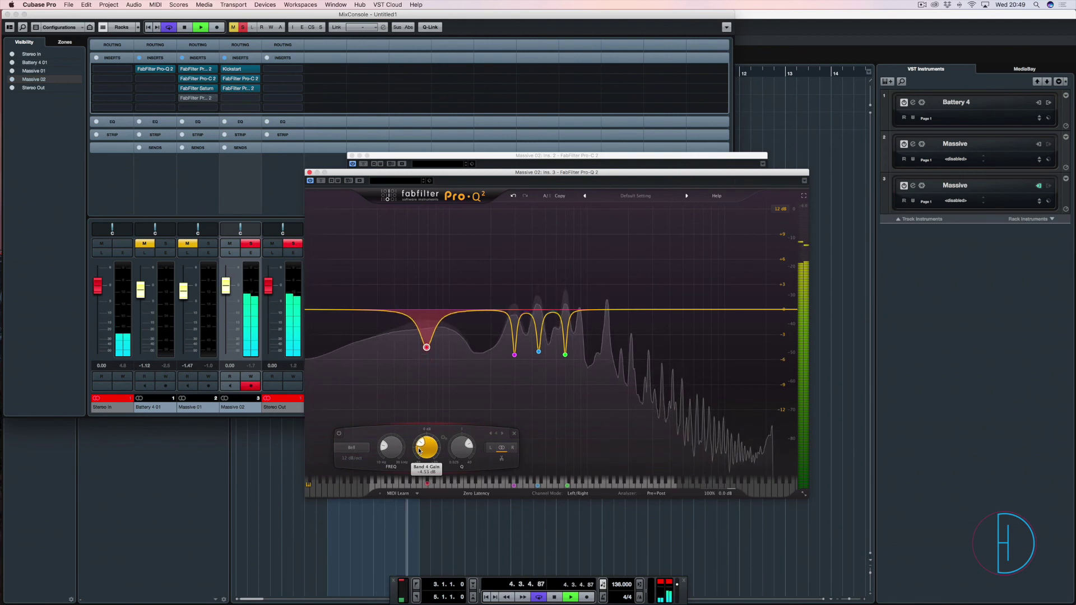
# Add a 12 dB/oct low cut filter at about 19 Hz and compare the EQ bypassed and active
pyautogui.click(362, 309)
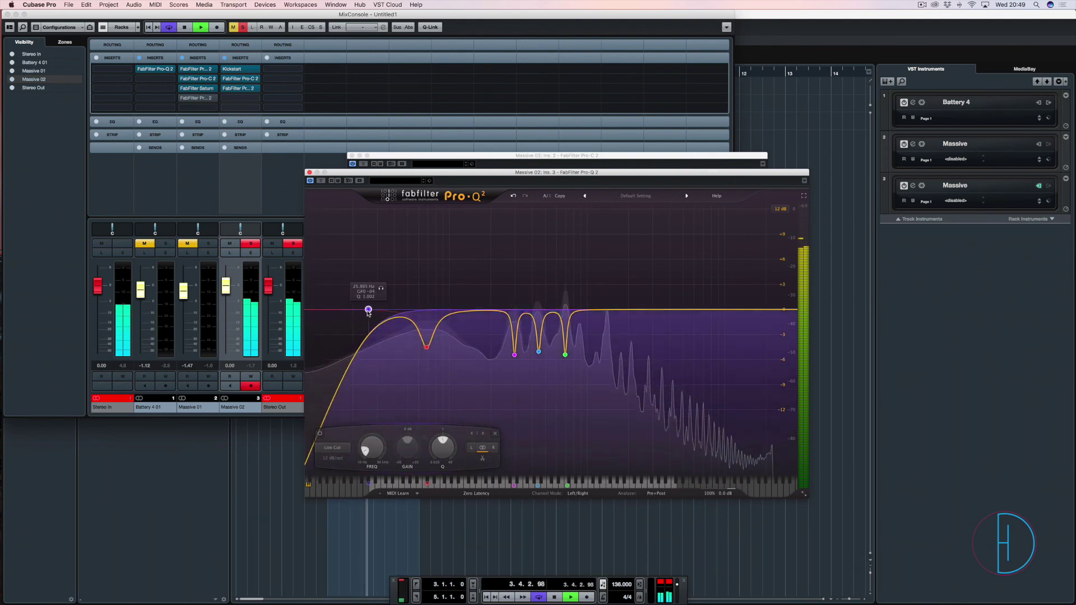
pyautogui.moveTo(360, 312); pyautogui.dragTo(351, 312)
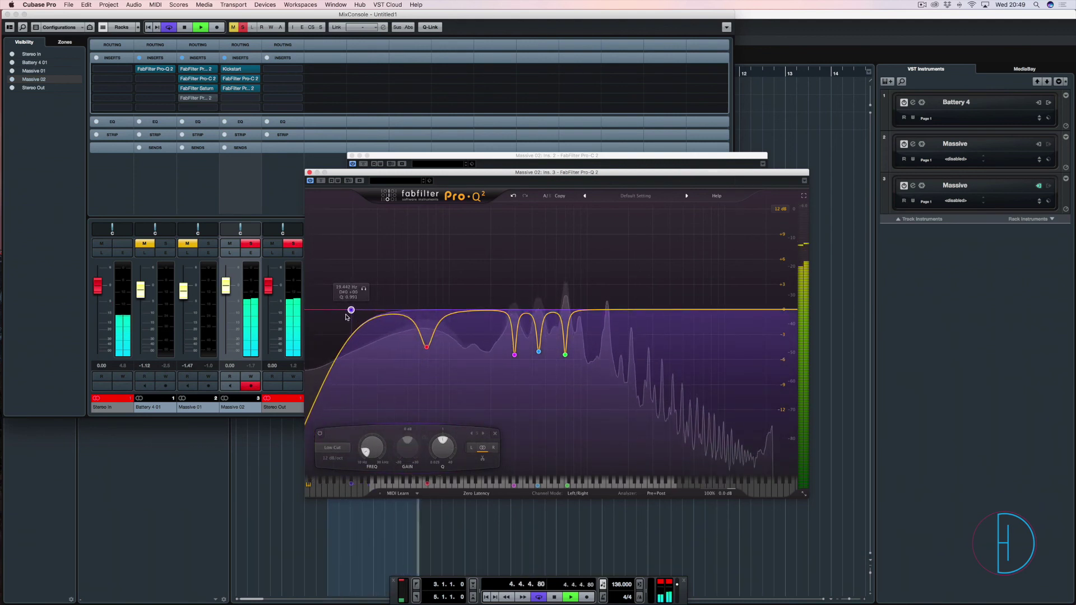
pyautogui.click(320, 181)
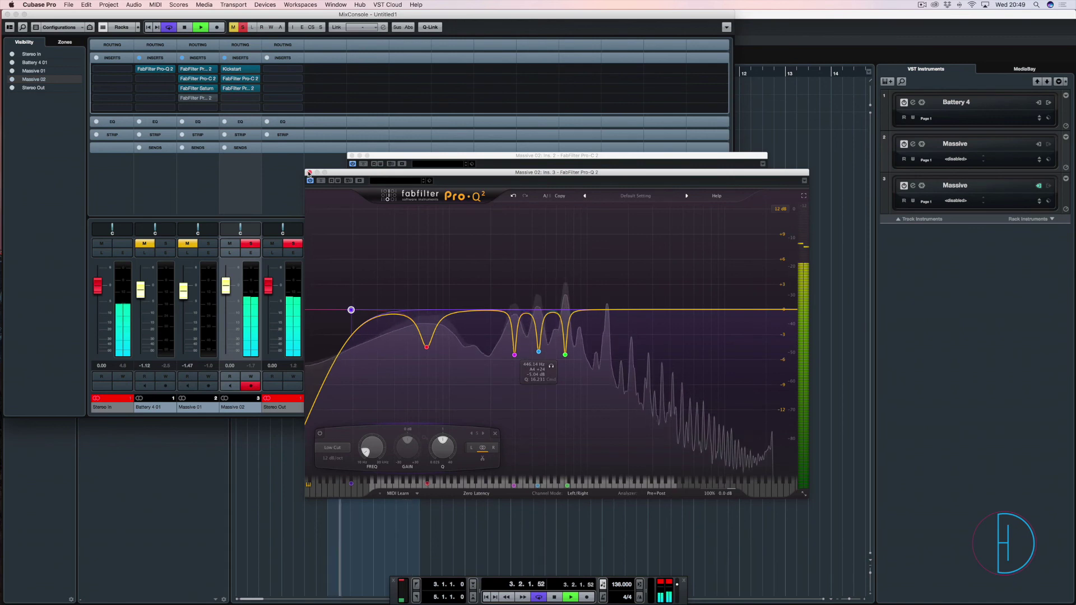
# Close Pro-Q 2, stop playback and reorder the Massive 02 inserts so Pro-Q 2 comes before Pro-C 2
pyautogui.click(308, 173)
pyautogui.press('space')
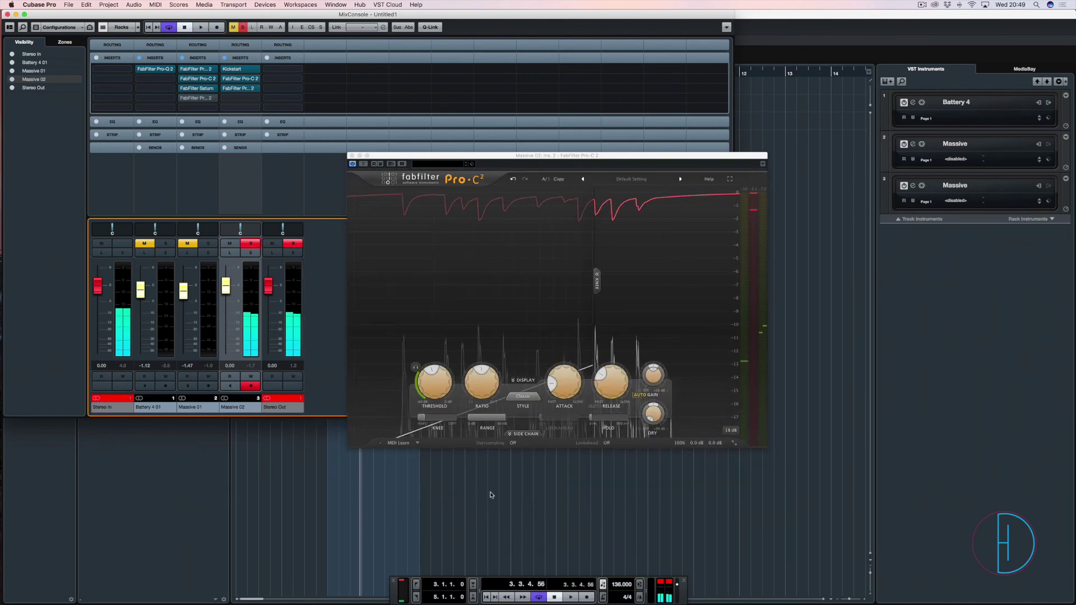
pyautogui.moveTo(246, 83)
pyautogui.mouseDown()
pyautogui.moveTo(240, 99)
pyautogui.moveTo(242, 89)
pyautogui.mouseUp()
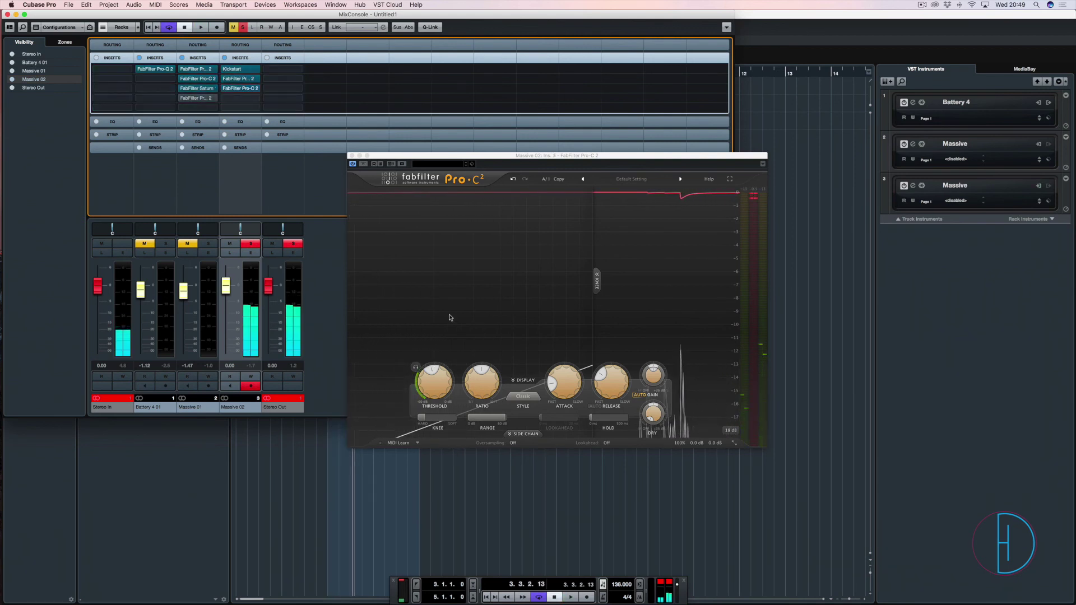
# Compare the Massive 02 sound with Pro-C 2 bypassed and active during playback
pyautogui.click(363, 164)
pyautogui.press('space')
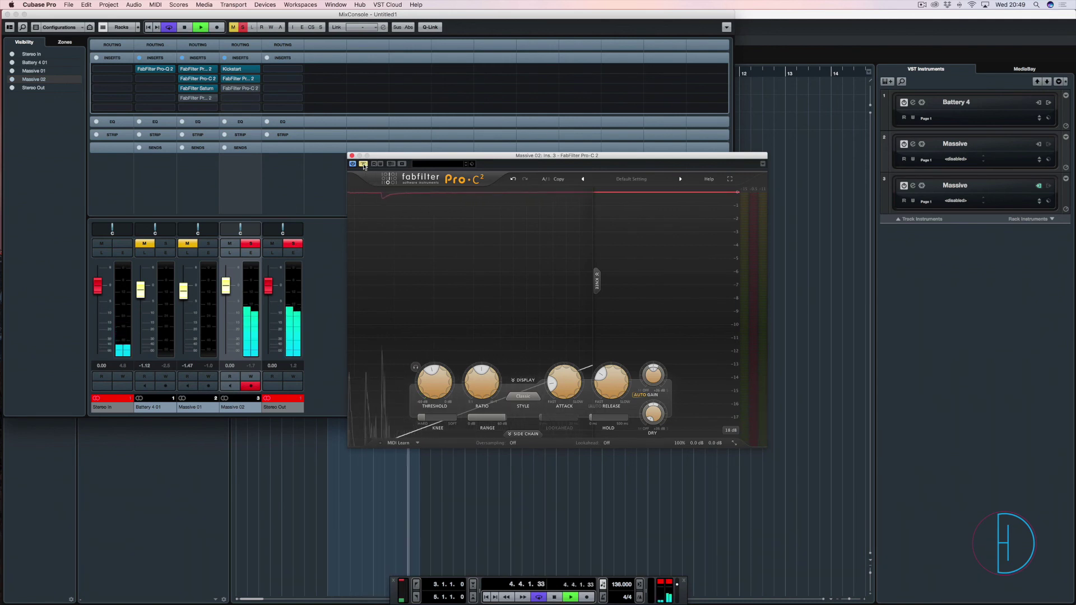
pyautogui.click(363, 164)
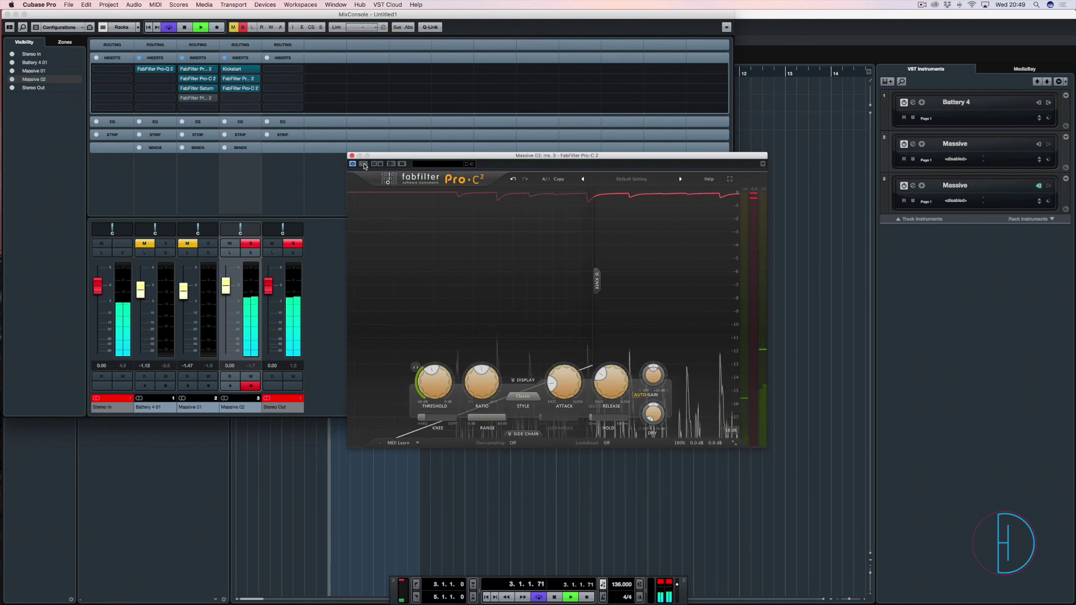
pyautogui.click(363, 164)
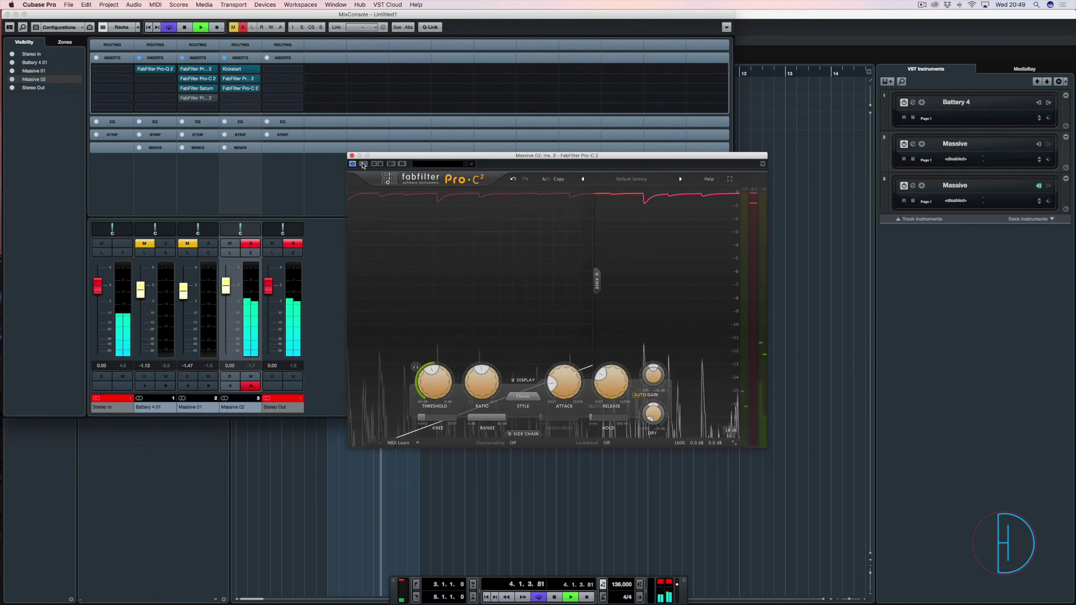
pyautogui.click(363, 164)
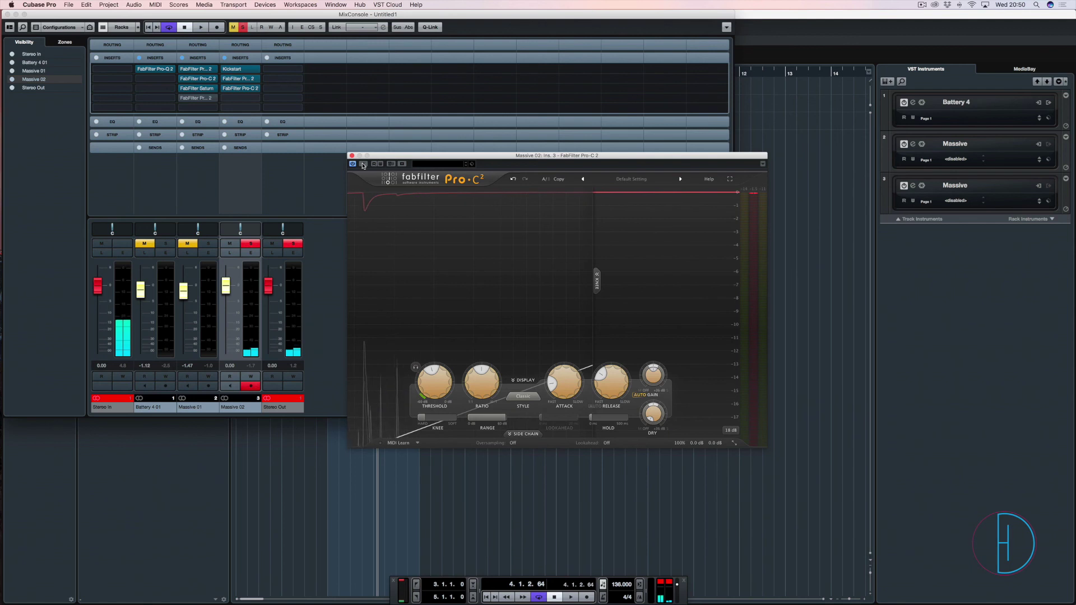
# Clear all mutes and solos, play the full mix and raise Pro-C 2's wet gain to about 2.4 dB, then close it
pyautogui.click(279, 483)
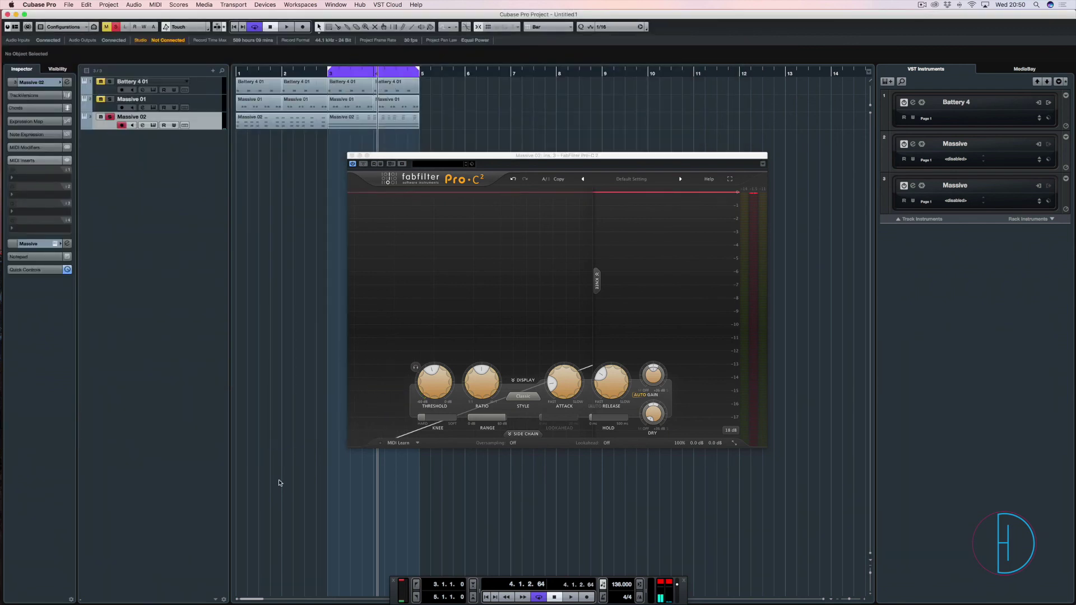
pyautogui.click(106, 26)
pyautogui.click(115, 26)
pyautogui.press('space')
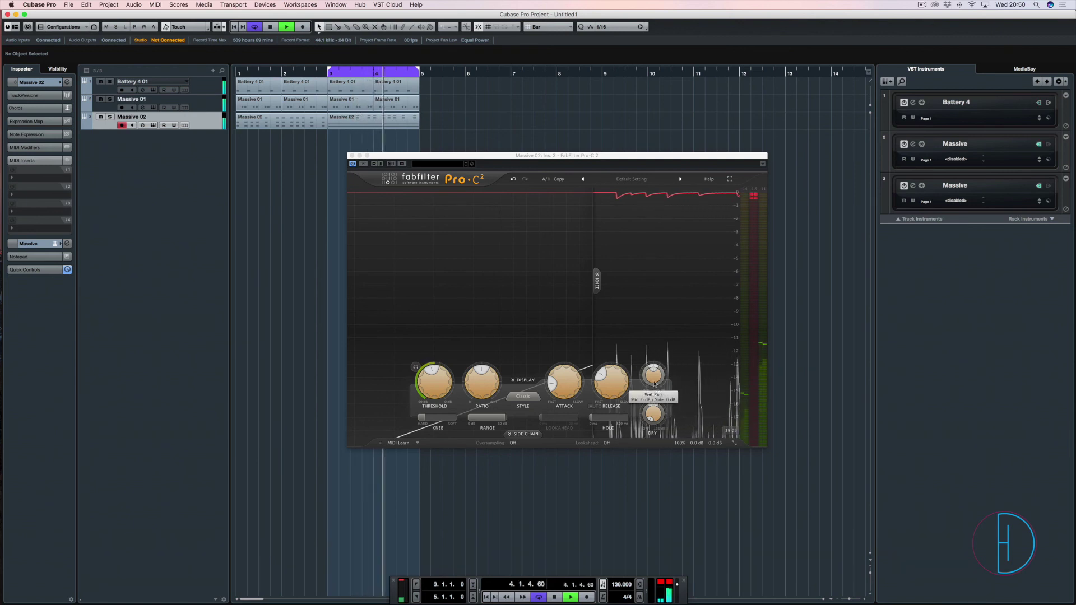
pyautogui.moveTo(654, 383); pyautogui.dragTo(660, 367)
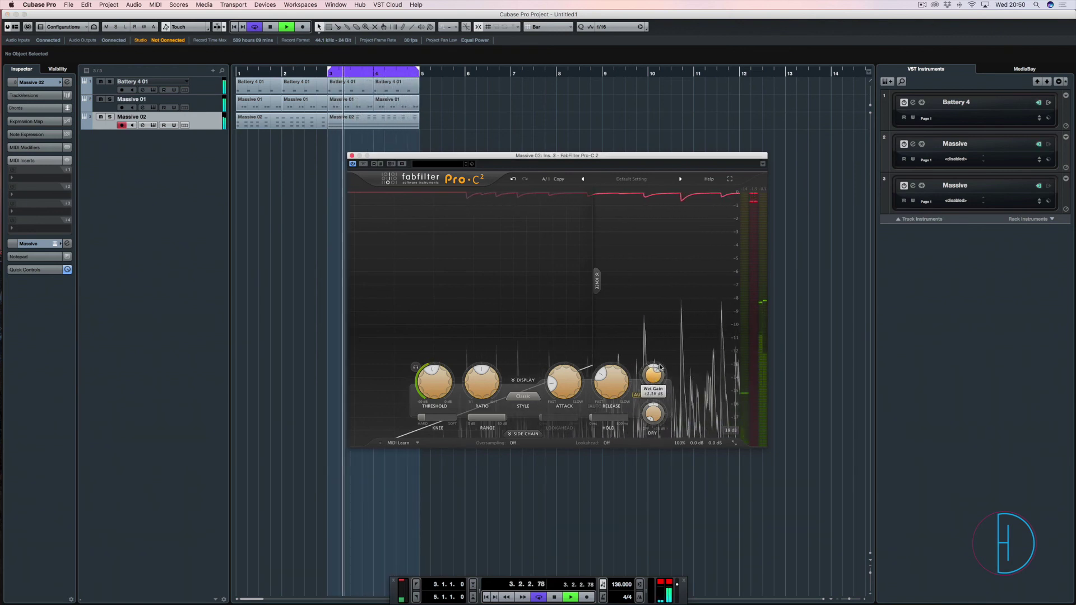
pyautogui.click(352, 156)
pyautogui.press('space')
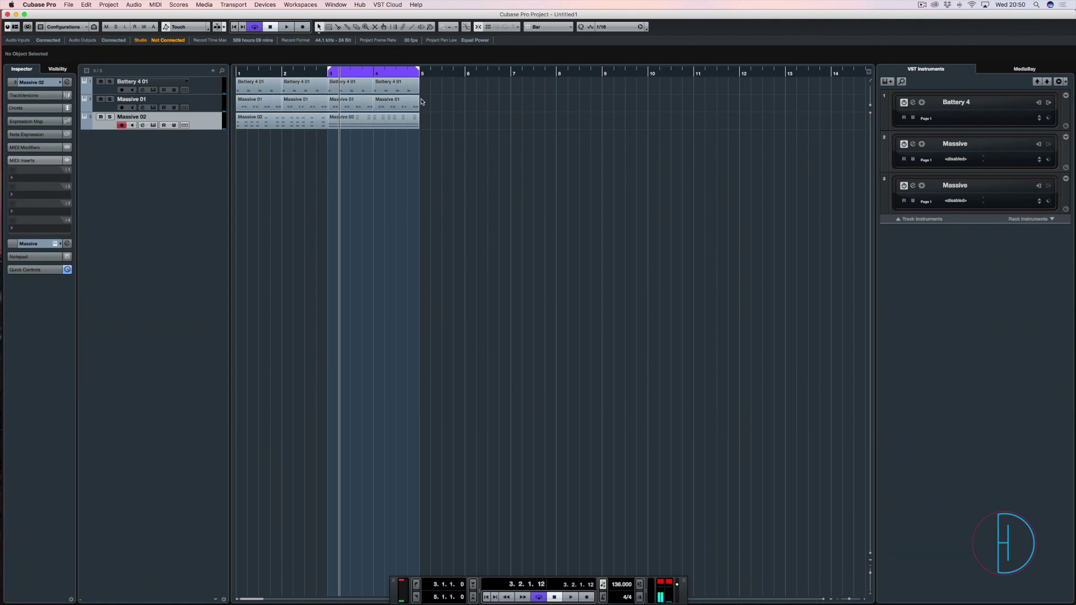
# Open FabFilter Saturn on the Massive 01 channel and examine the low band's distortion style options
pyautogui.click(363, 102)
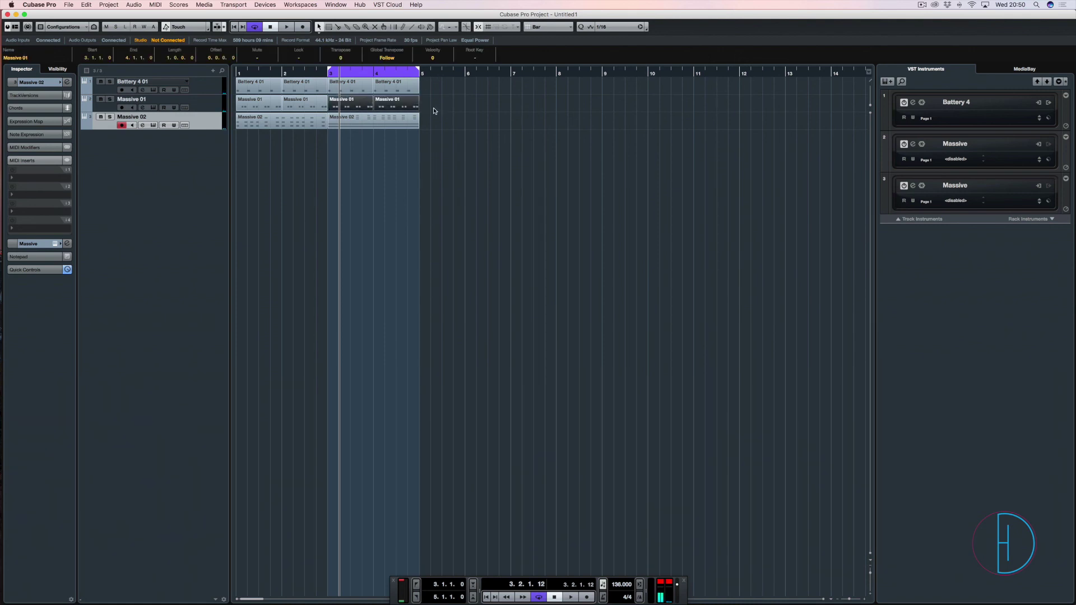
pyautogui.press('F3')
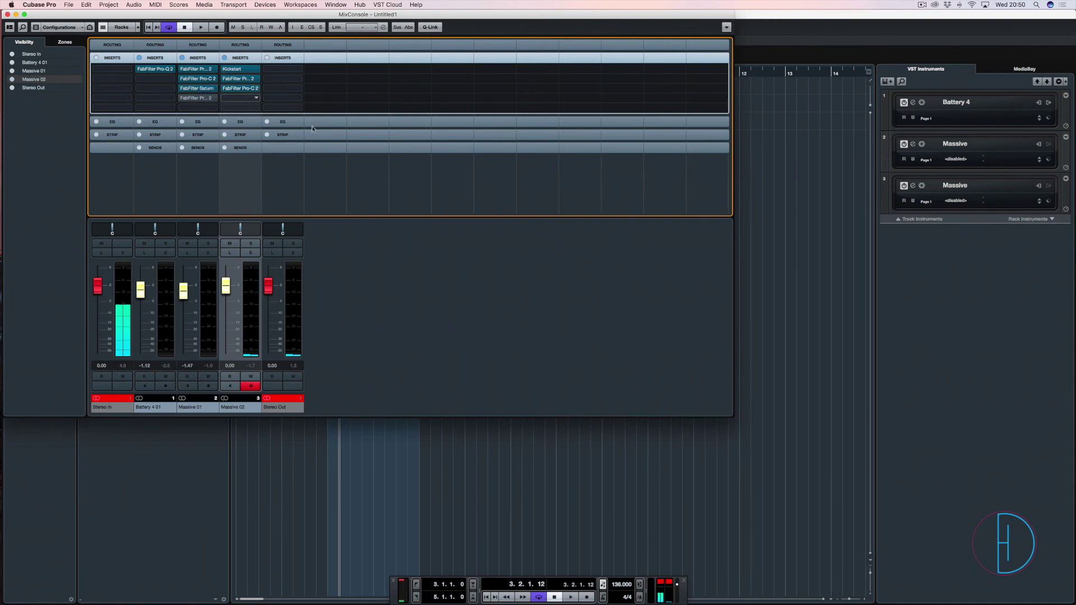
pyautogui.keyDown('alt'); pyautogui.click(191, 88); pyautogui.keyUp('alt')
pyautogui.click(191, 88)
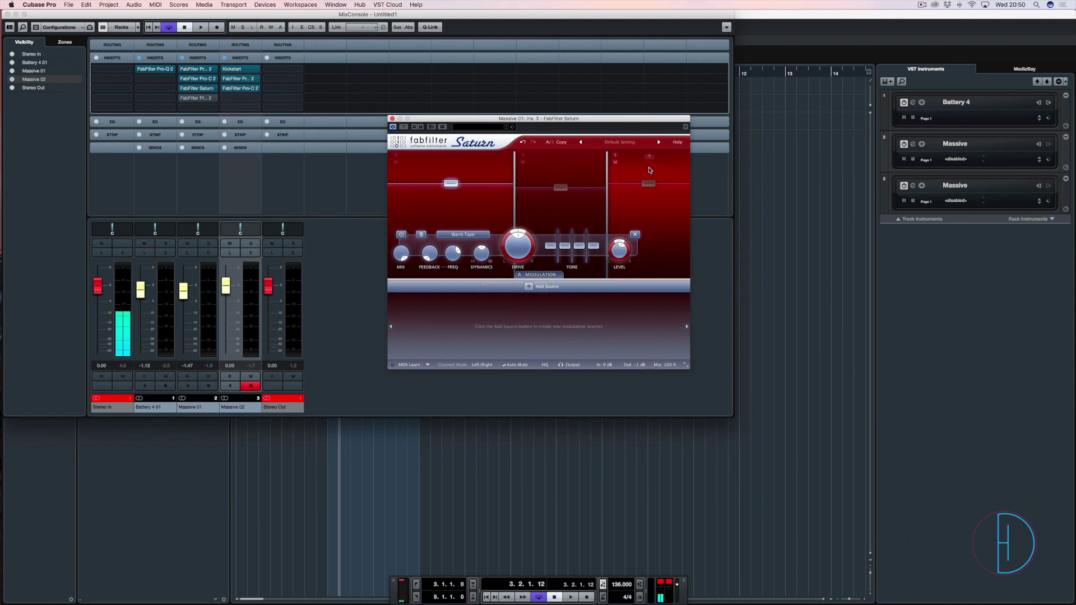
pyautogui.click(455, 235)
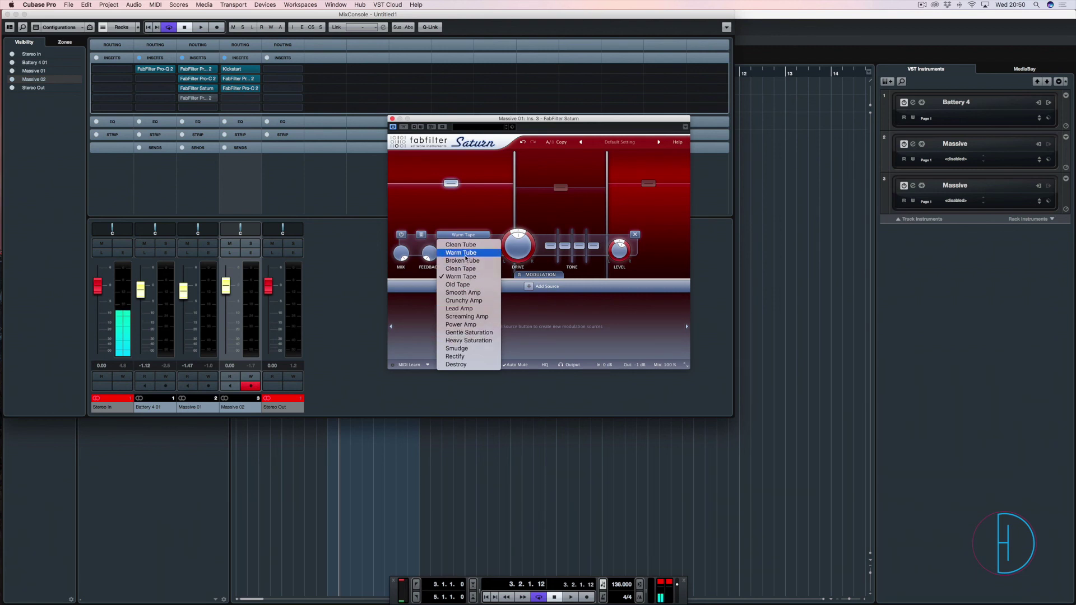
# Open Pro-C 2 on the Massive 01 channel and examine its side-chain EQ and compression settings
pyautogui.click(189, 78)
pyautogui.doubleClick(190, 79)
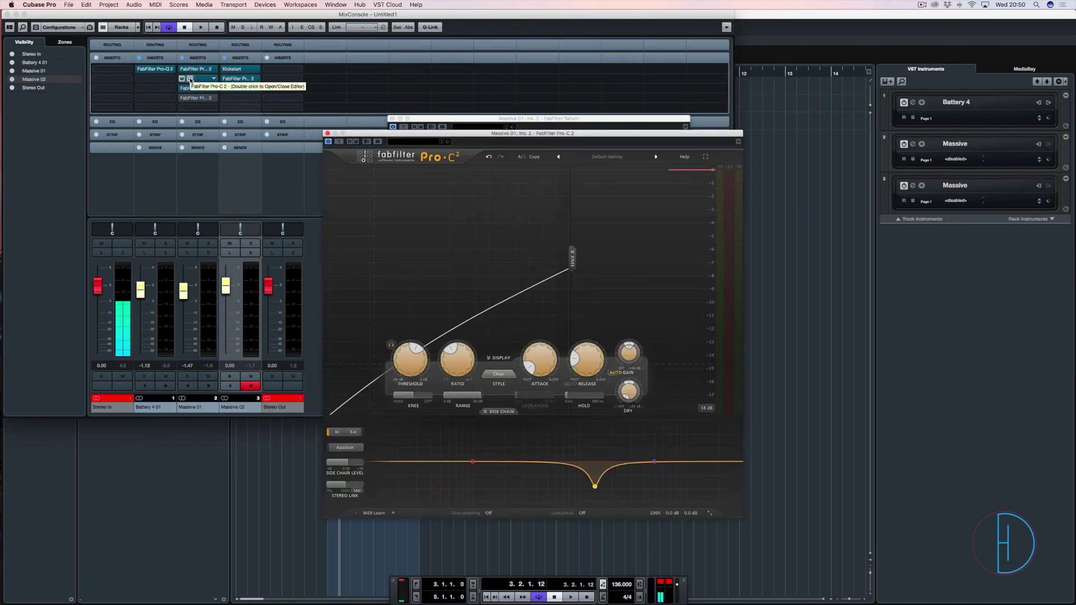
pyautogui.moveTo(586, 474)
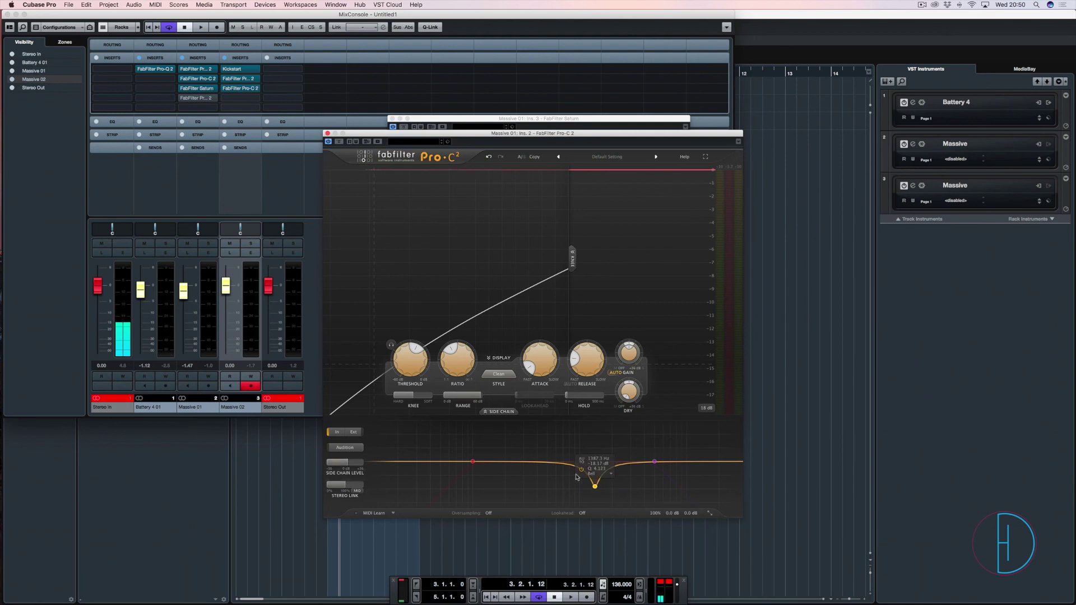
pyautogui.moveTo(618, 494)
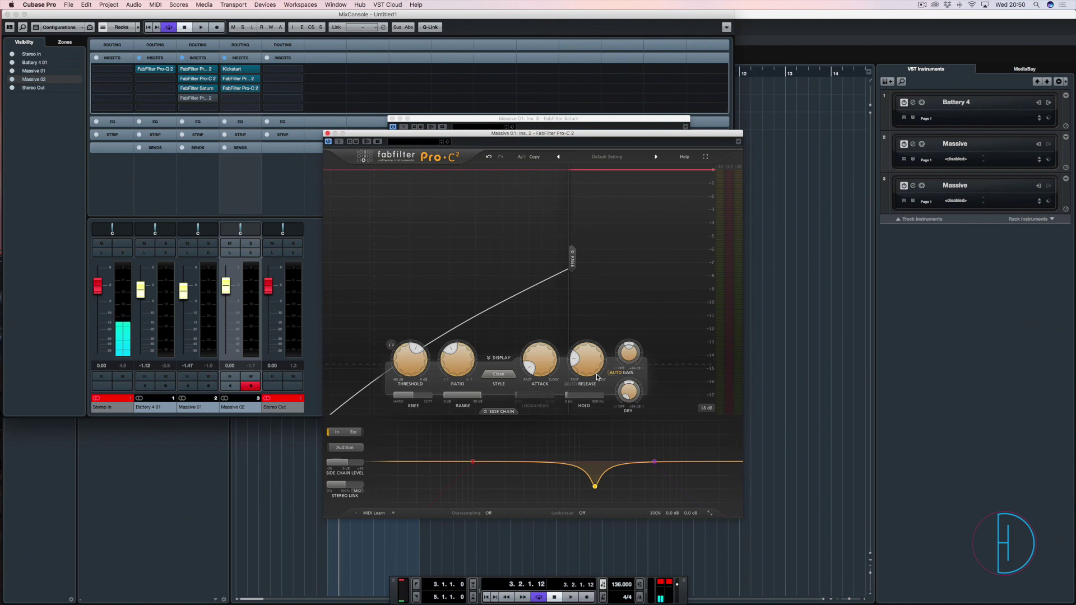
# Examine the Pro-Q 2 curves in Massive 01's first and fourth insert slots, then close the Pro-Q 2 and Pro-C 2 windows
pyautogui.click(188, 71)
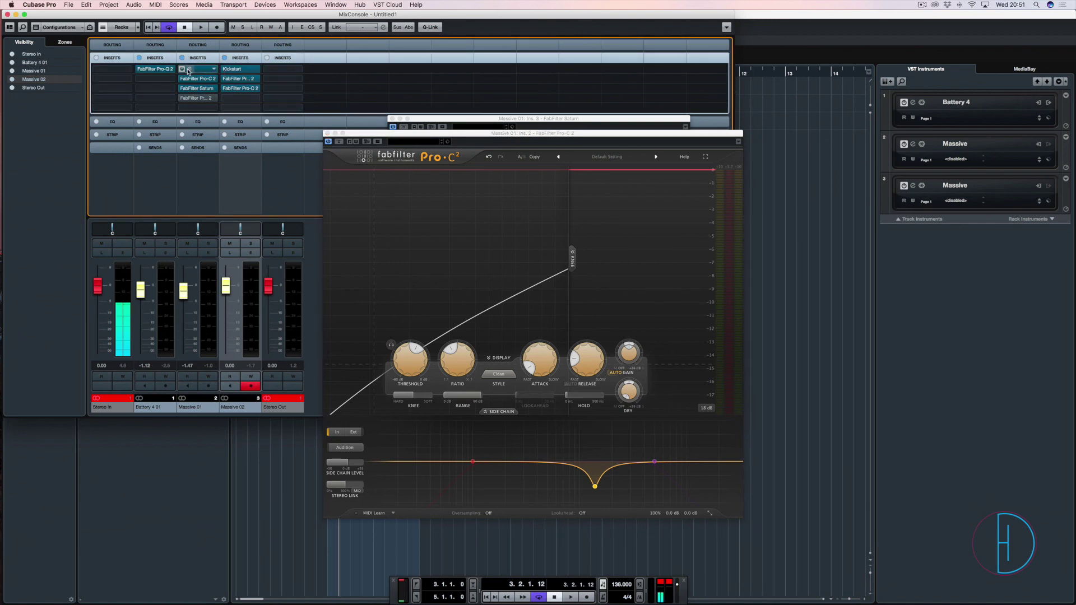
pyautogui.click(189, 71)
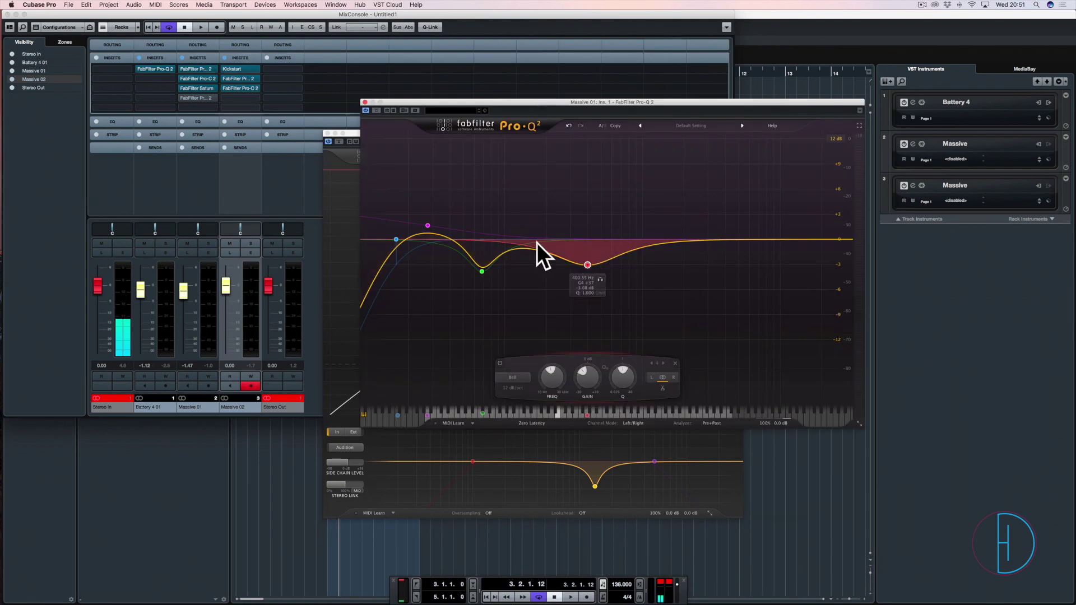
pyautogui.click(190, 99)
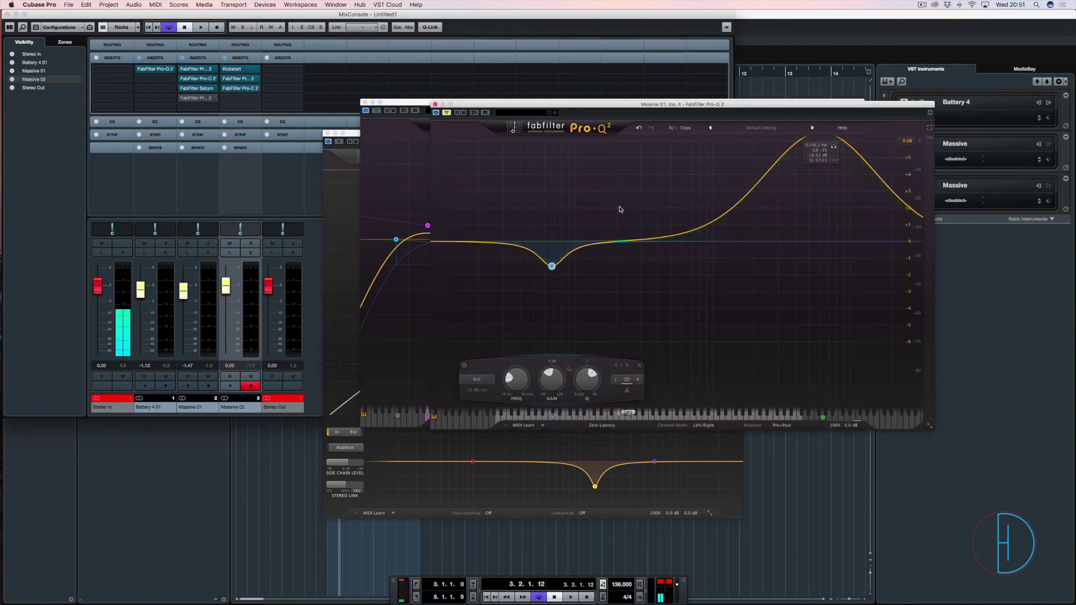
pyautogui.click(228, 107)
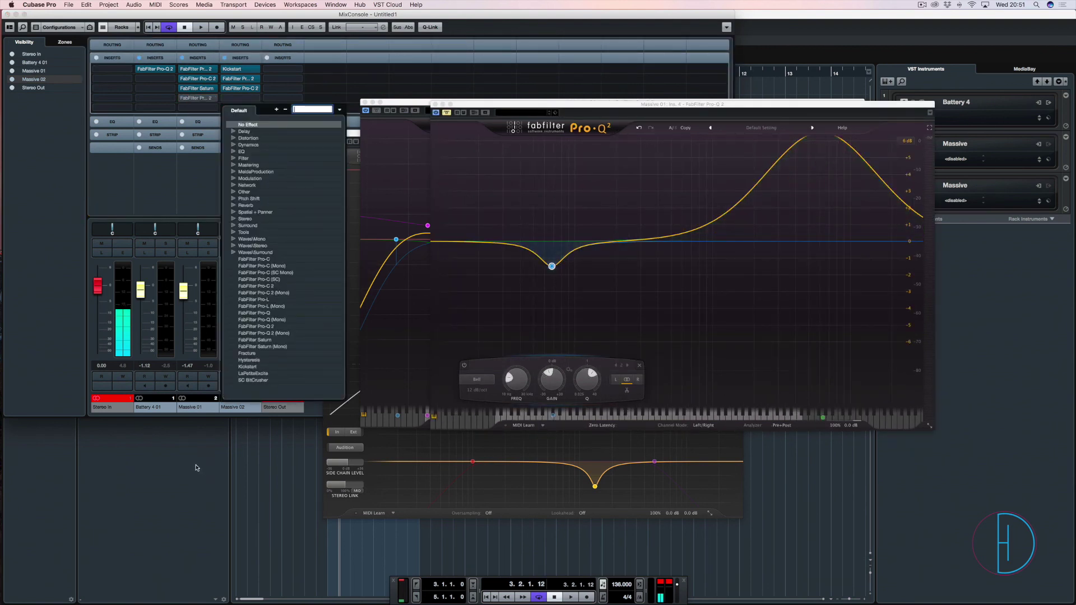
pyautogui.click(552, 266)
pyautogui.click(436, 105)
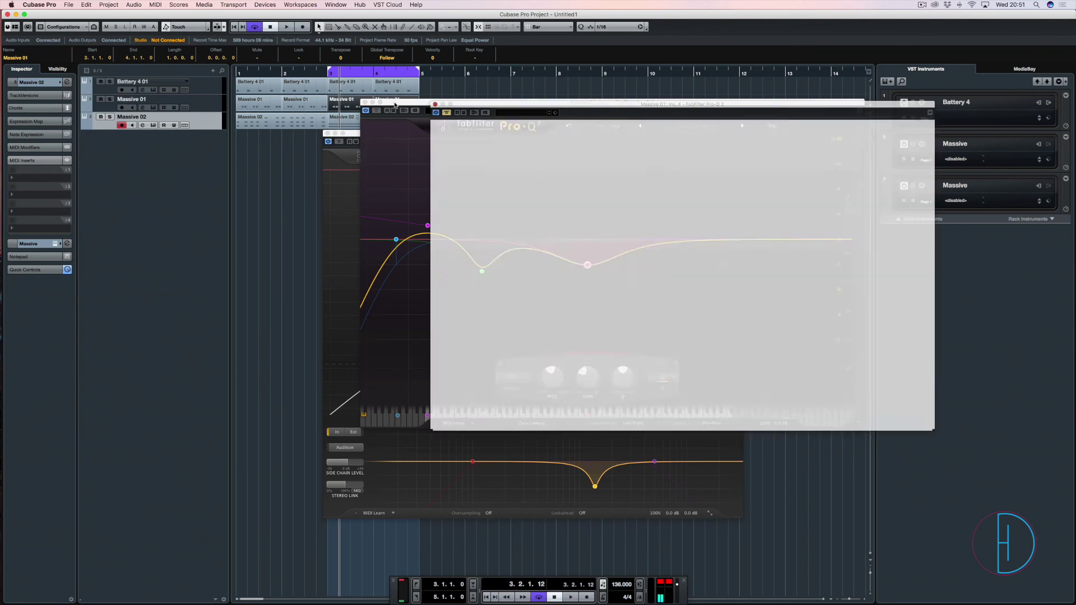
pyautogui.click(364, 103)
pyautogui.click(327, 133)
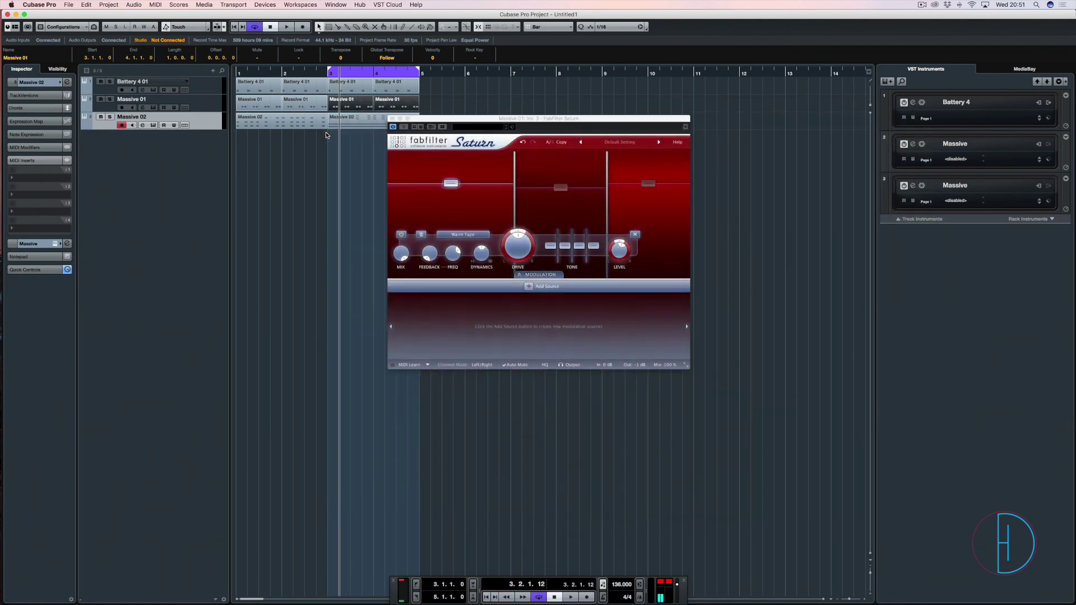